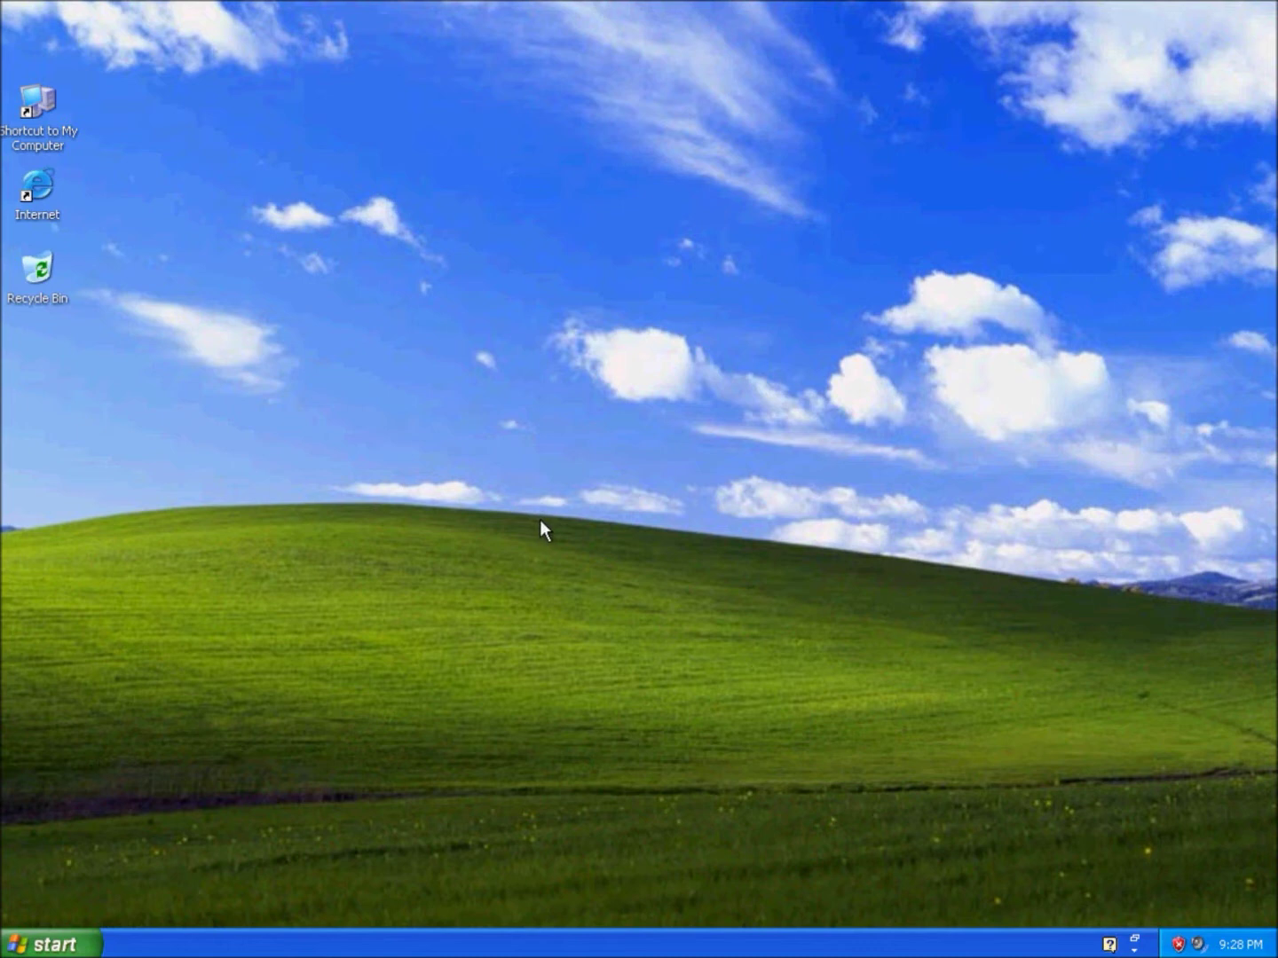
- Launch Internet Explorer from the desktop Internet icon
double_click(28, 211)
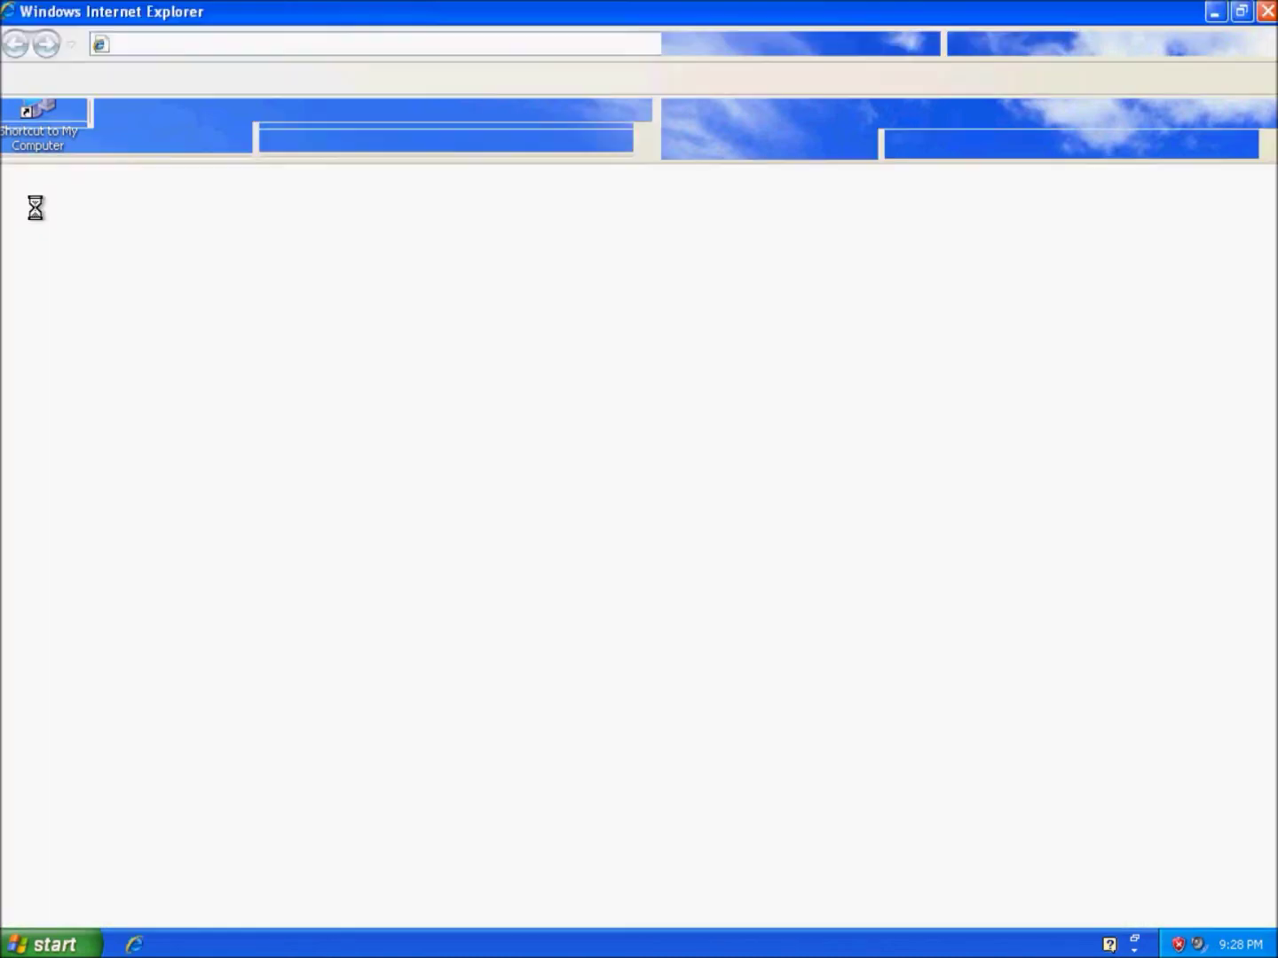
- Enter camstudio.org in the address bar to load the CamStudio website
click(237, 45)
text(camstud)
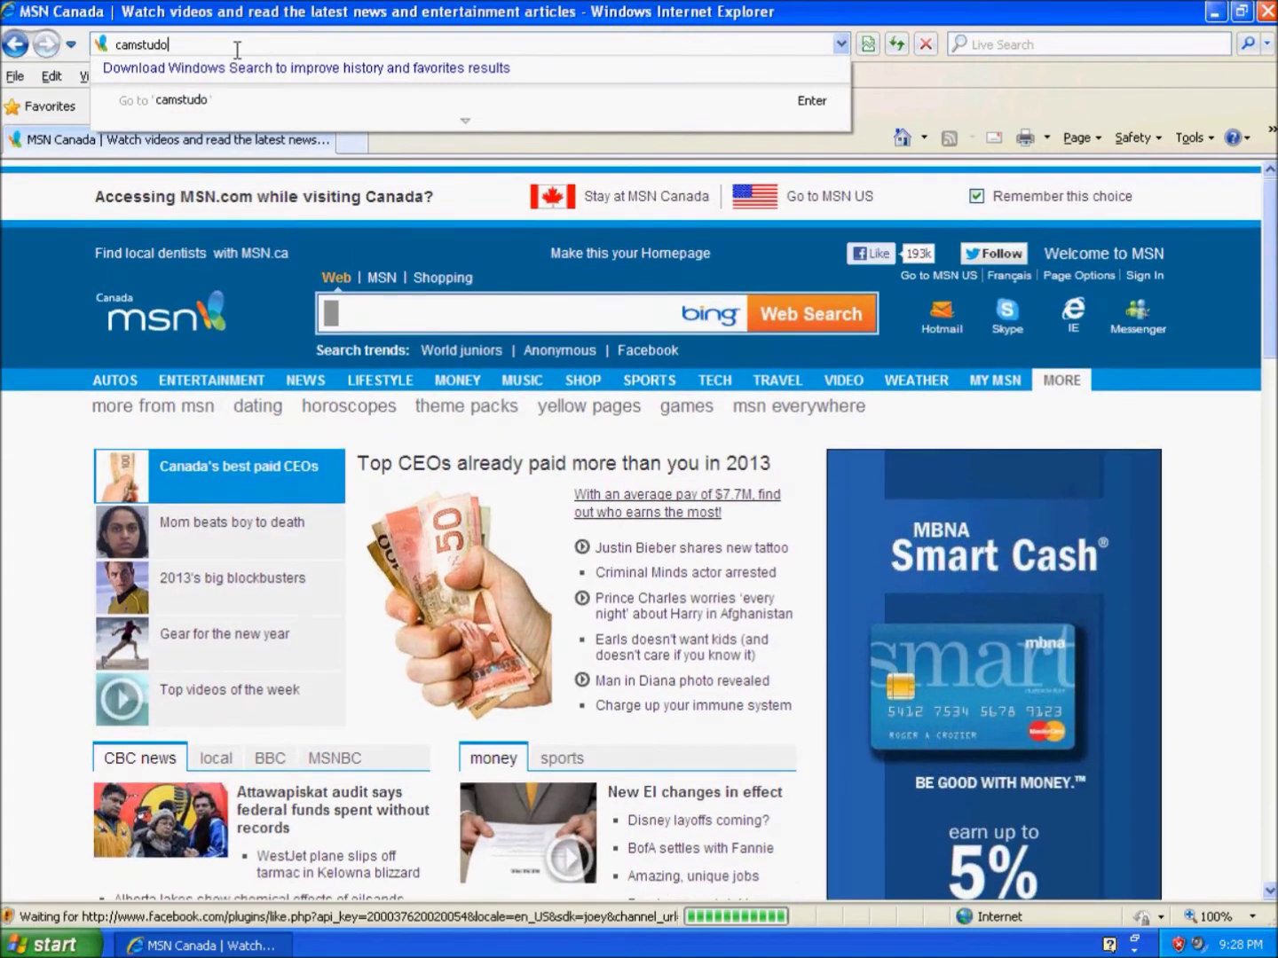
text(io.org)
key(Return)
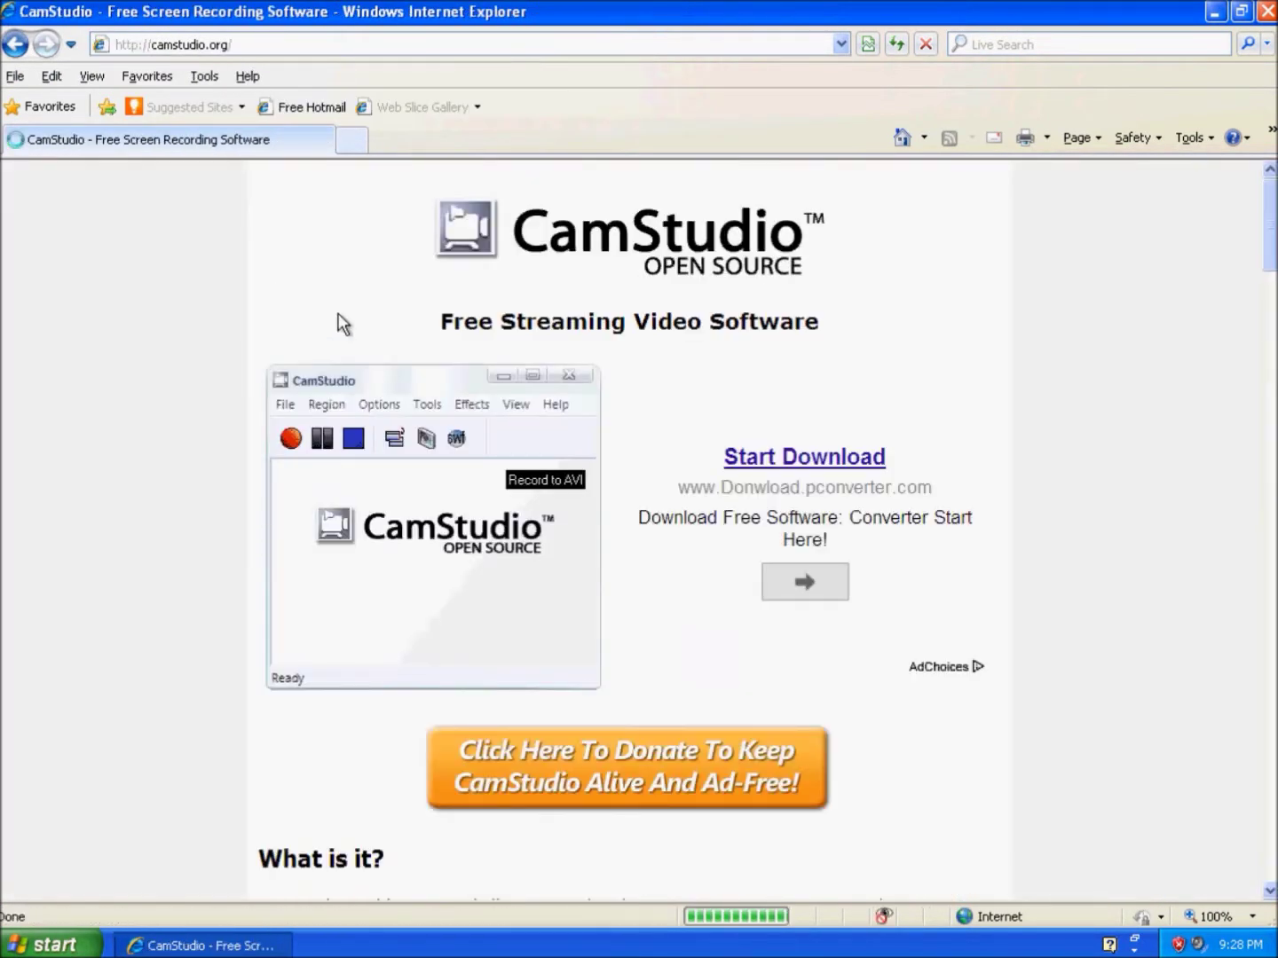
scroll(169, 437, down, 2)
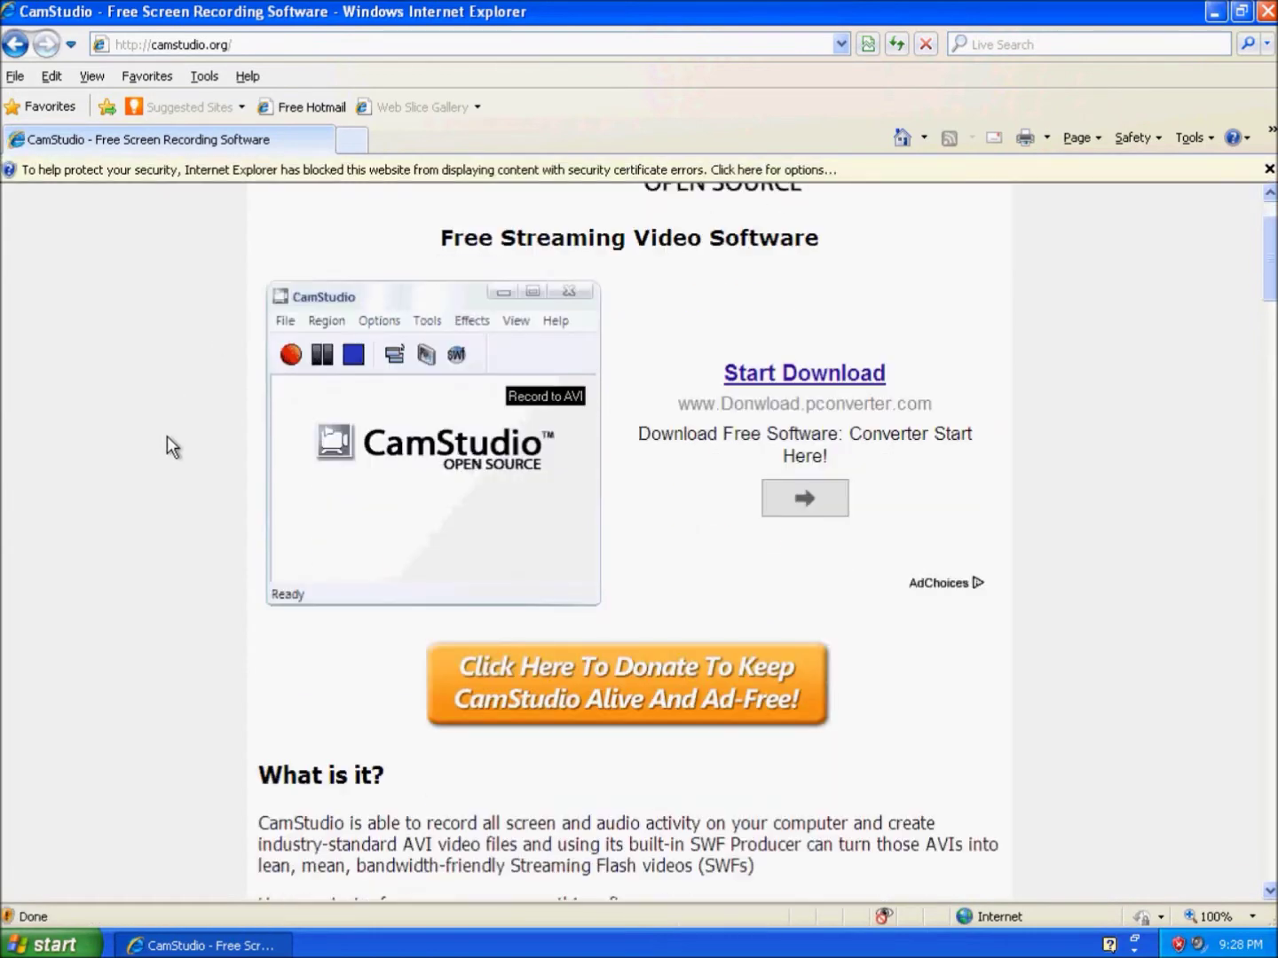
scroll(172, 437, down, 2)
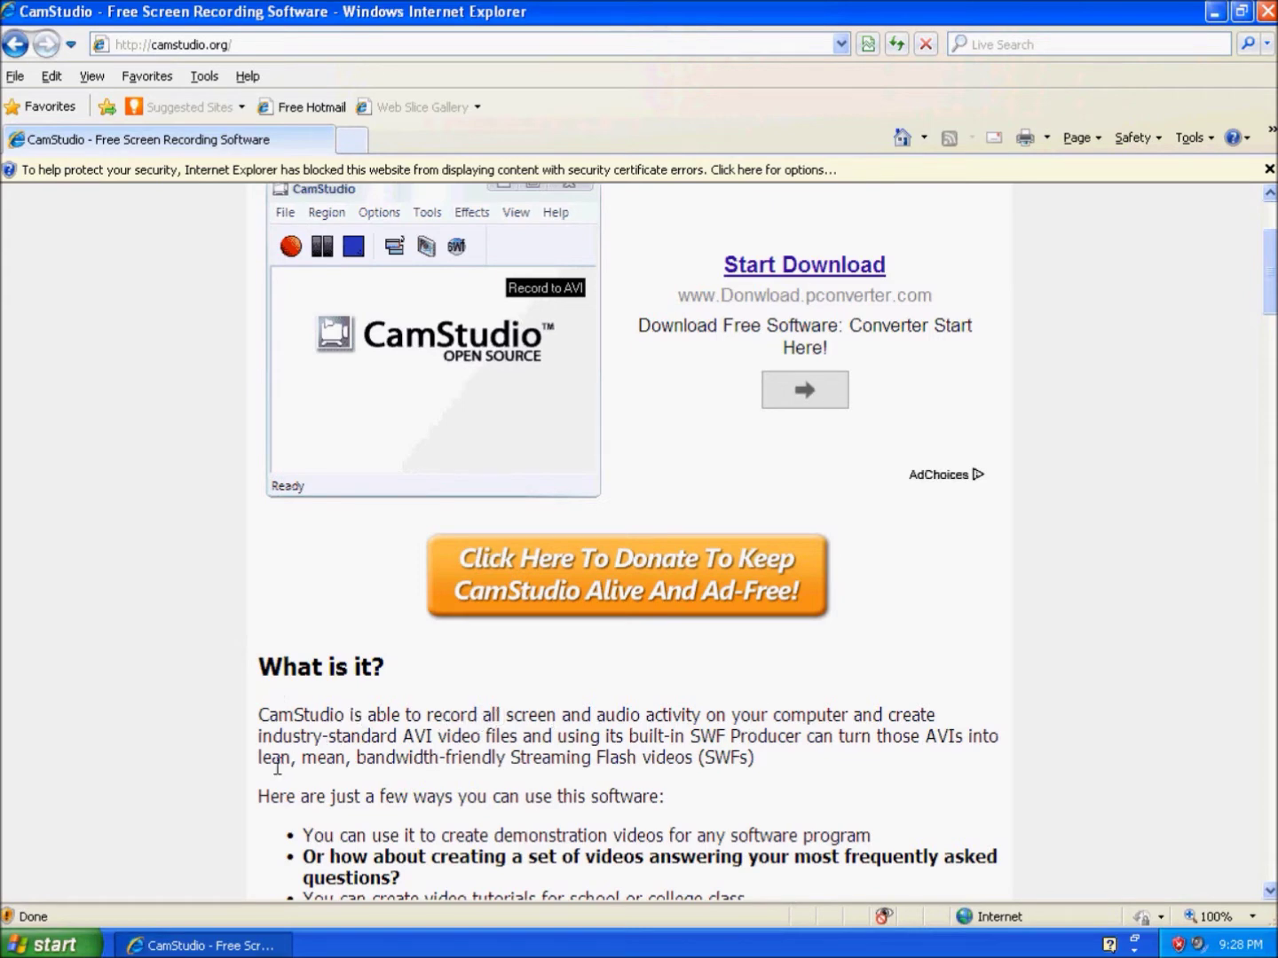
scroll(277, 768, down, 2)
scroll(277, 767, down, 1)
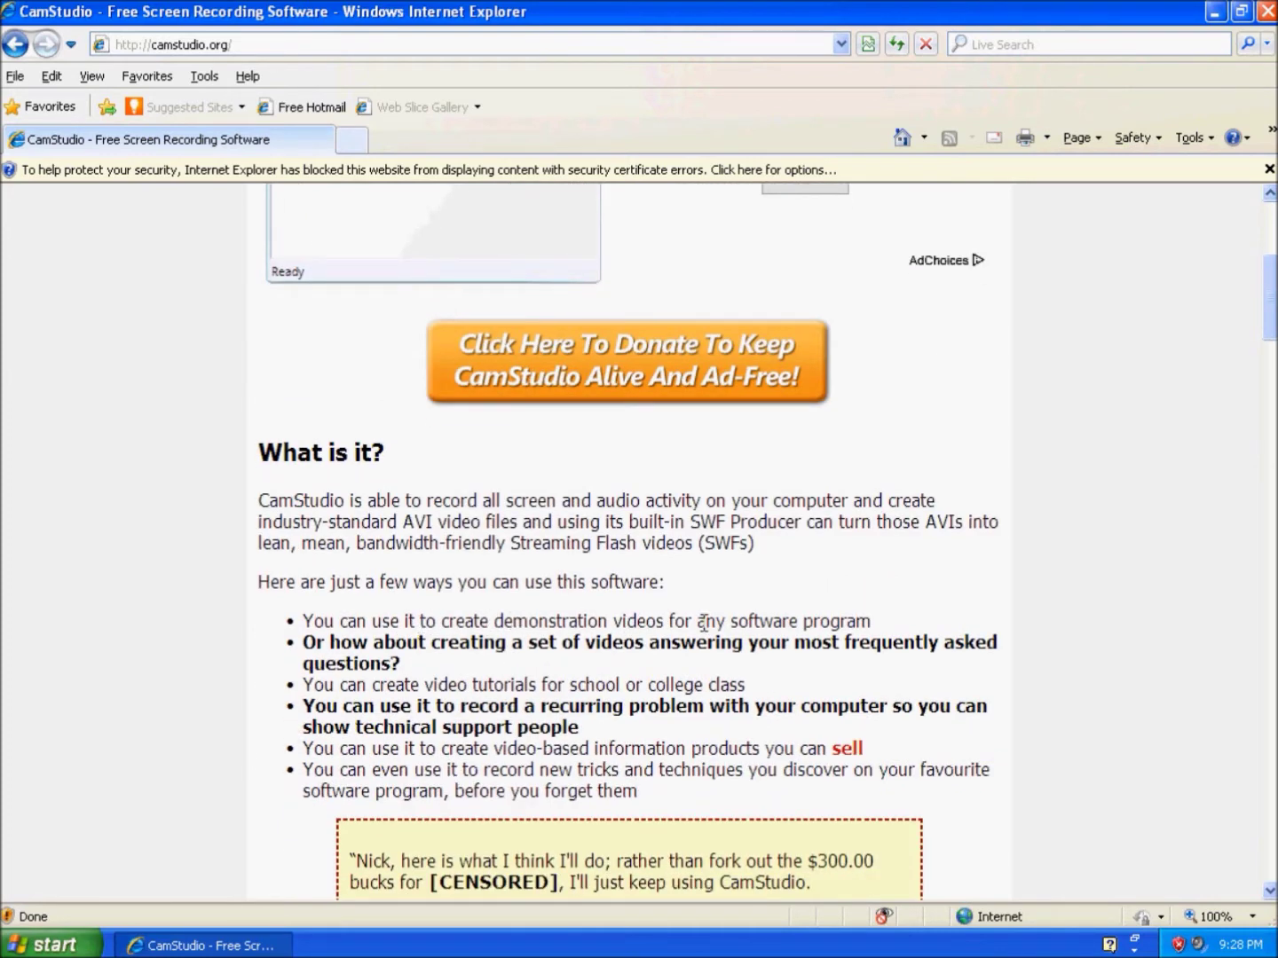
scroll(742, 628, down, 1)
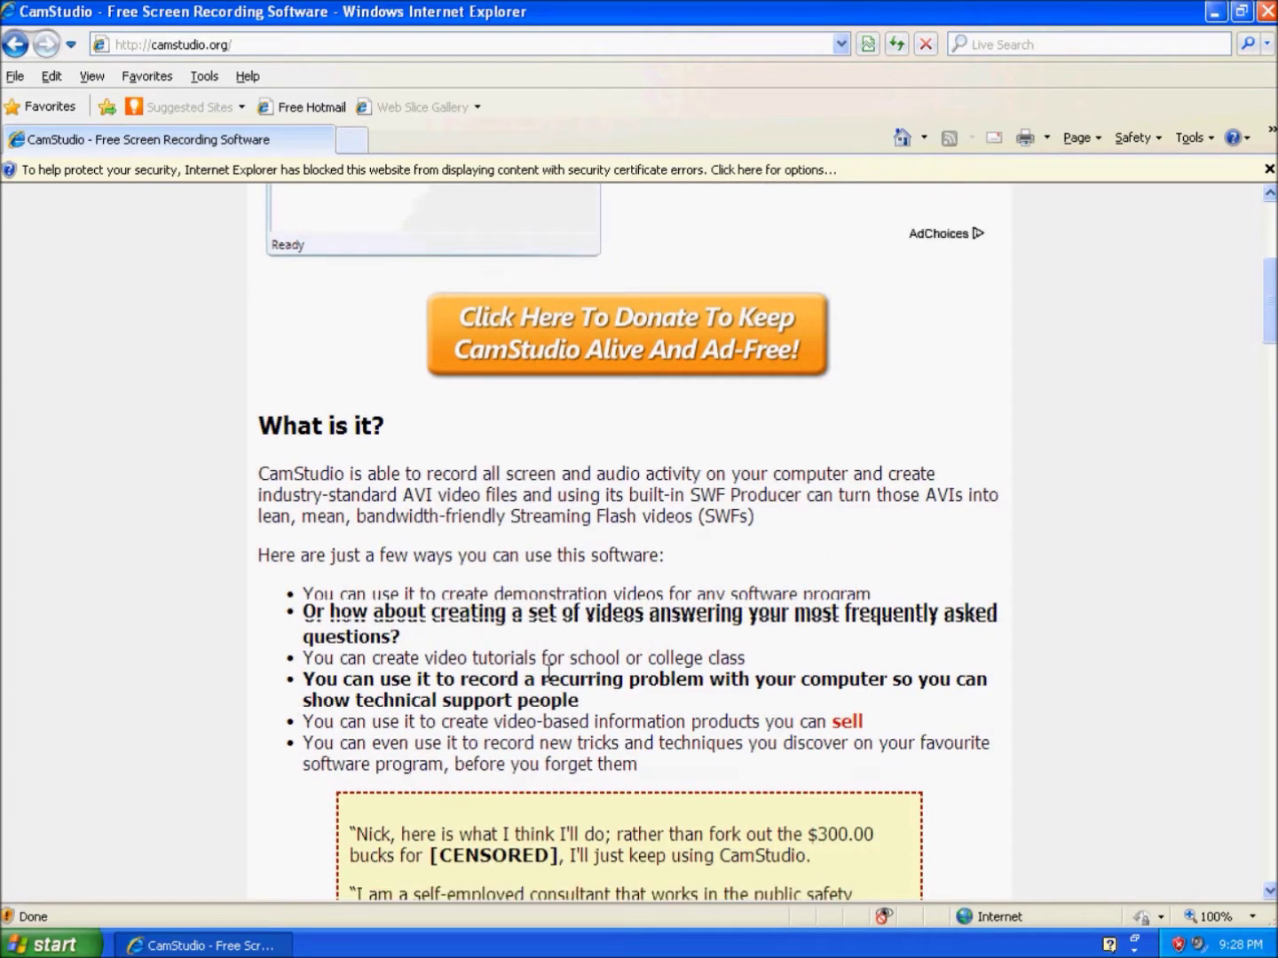
scroll(559, 679, down, 1)
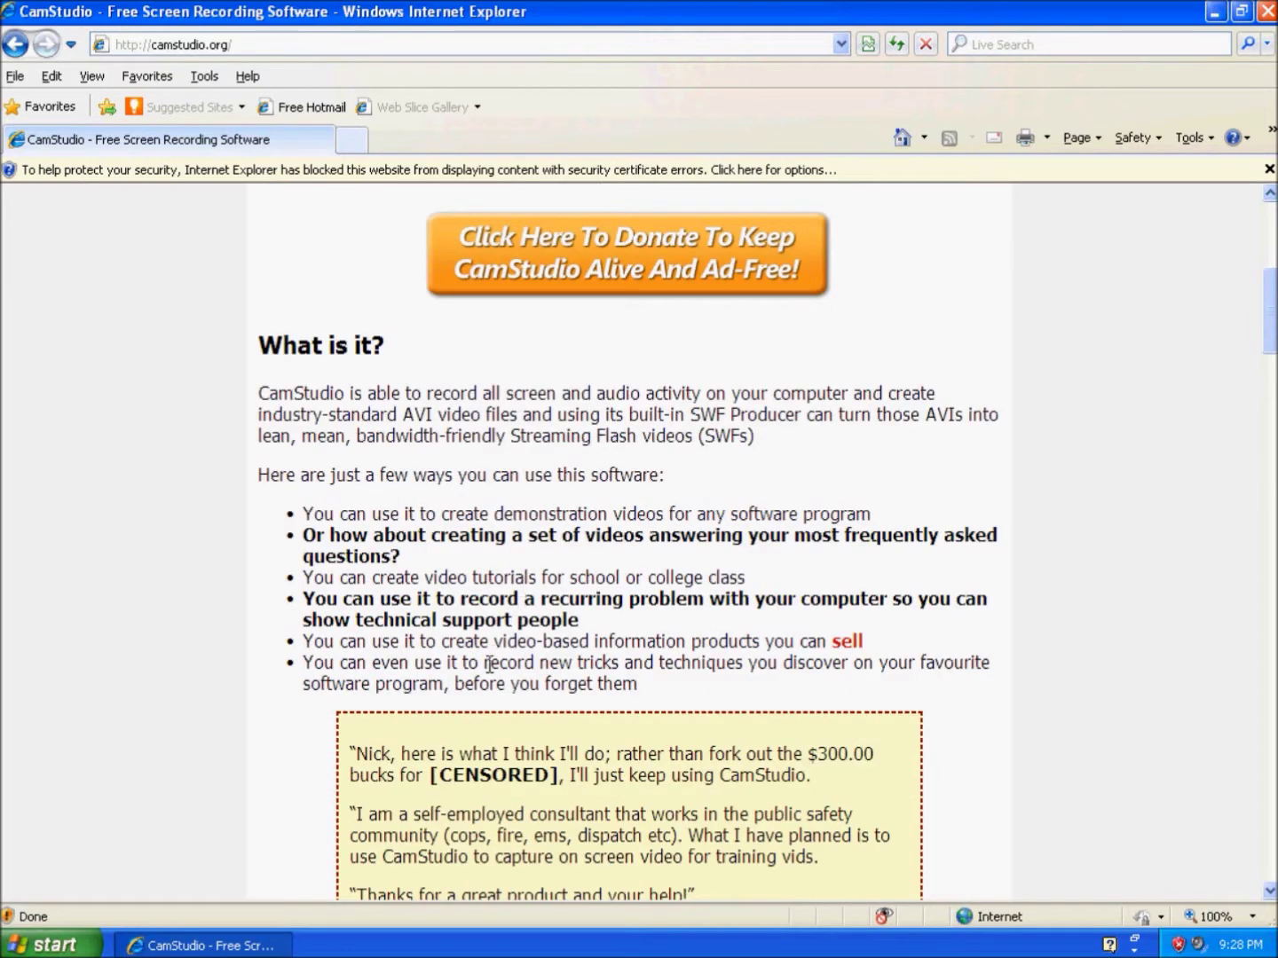
scroll(553, 642, down, 2)
scroll(552, 642, down, 3)
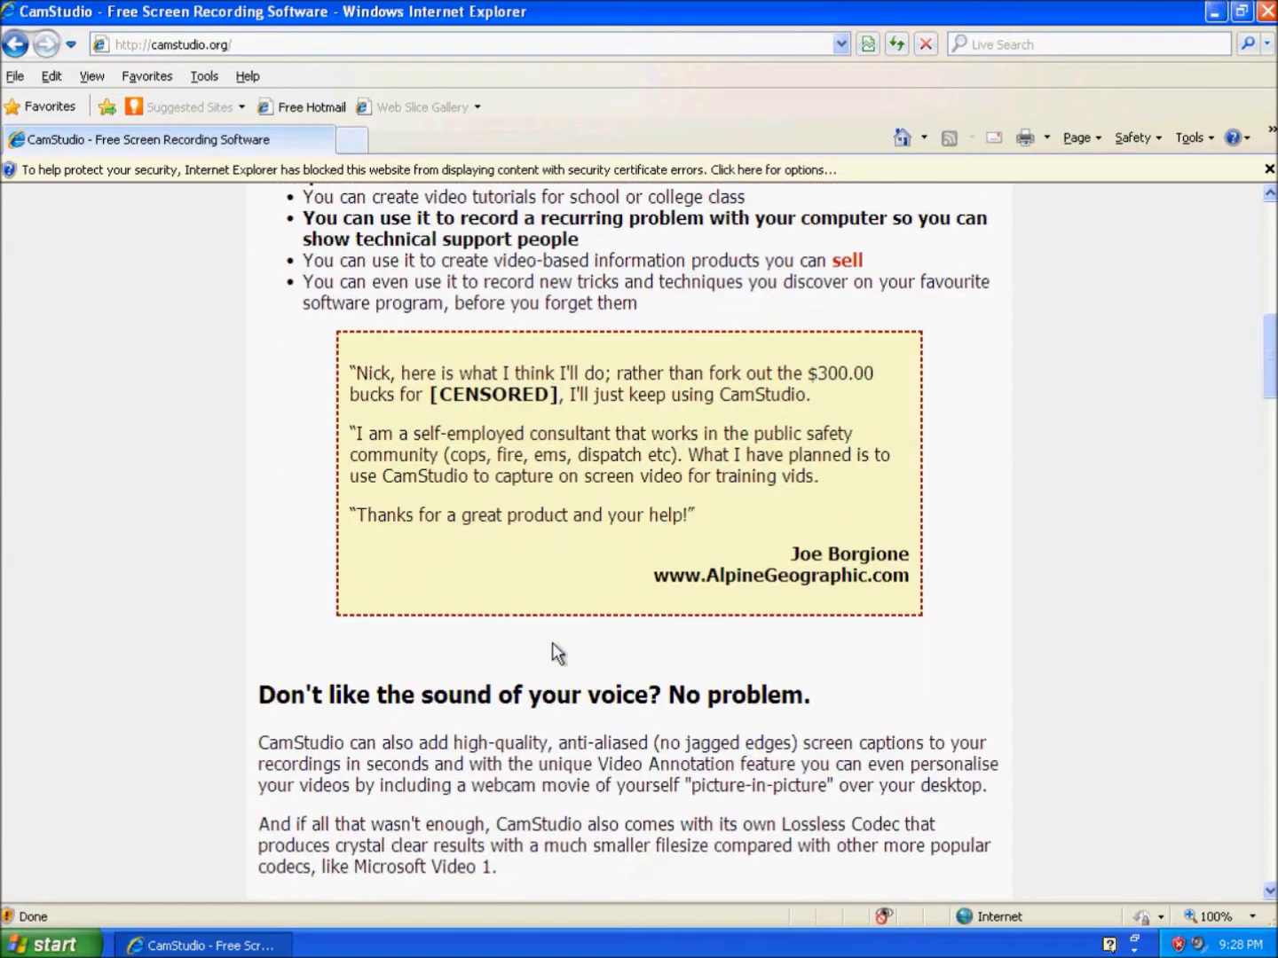
scroll(552, 643, down, 3)
scroll(552, 643, down, 2)
scroll(547, 654, down, 4)
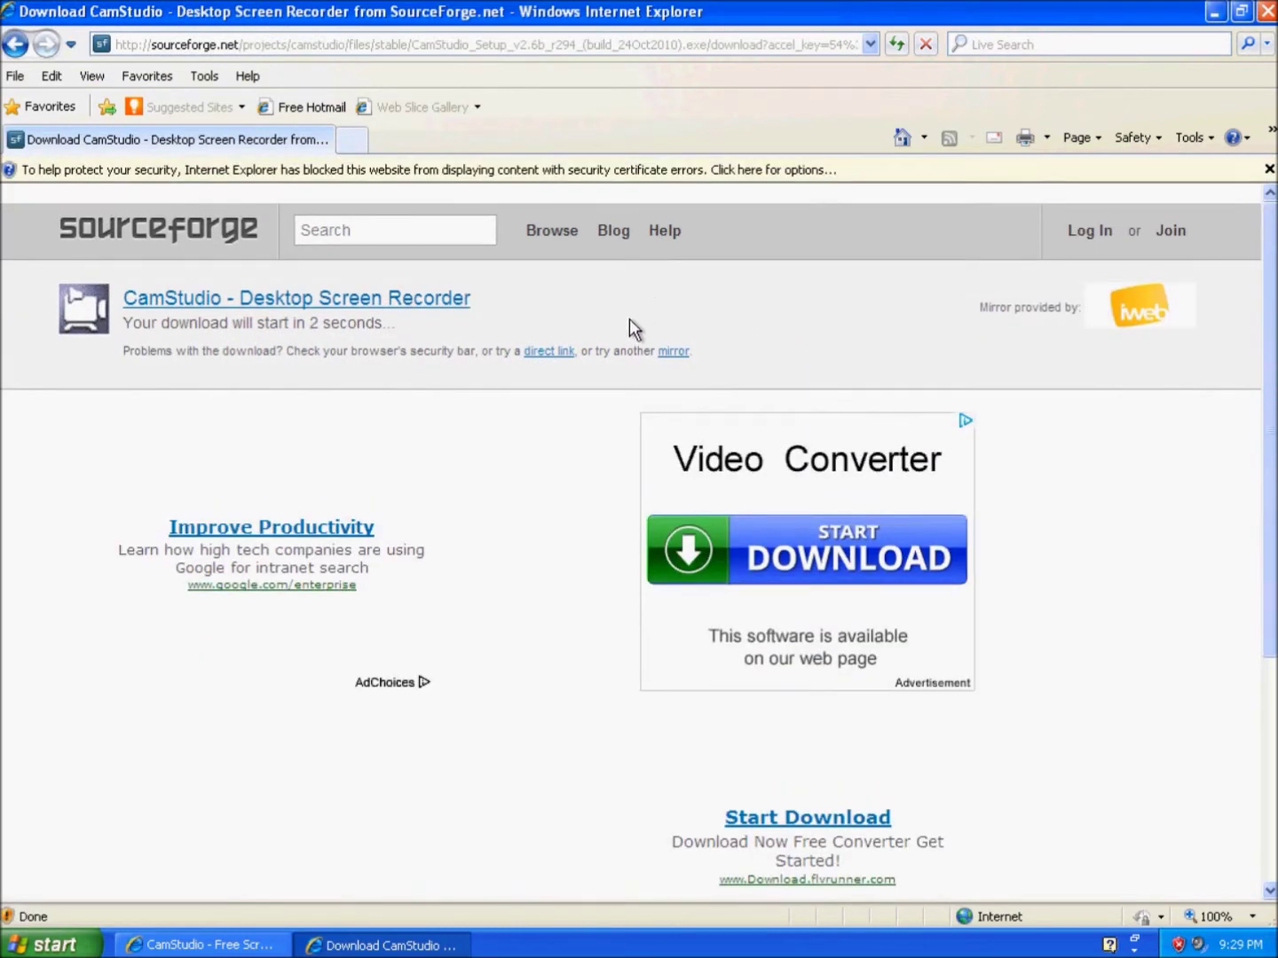
- Save the CamStudio 2.6 setup file to the desktop, then close Internet Explorer
click(547, 351)
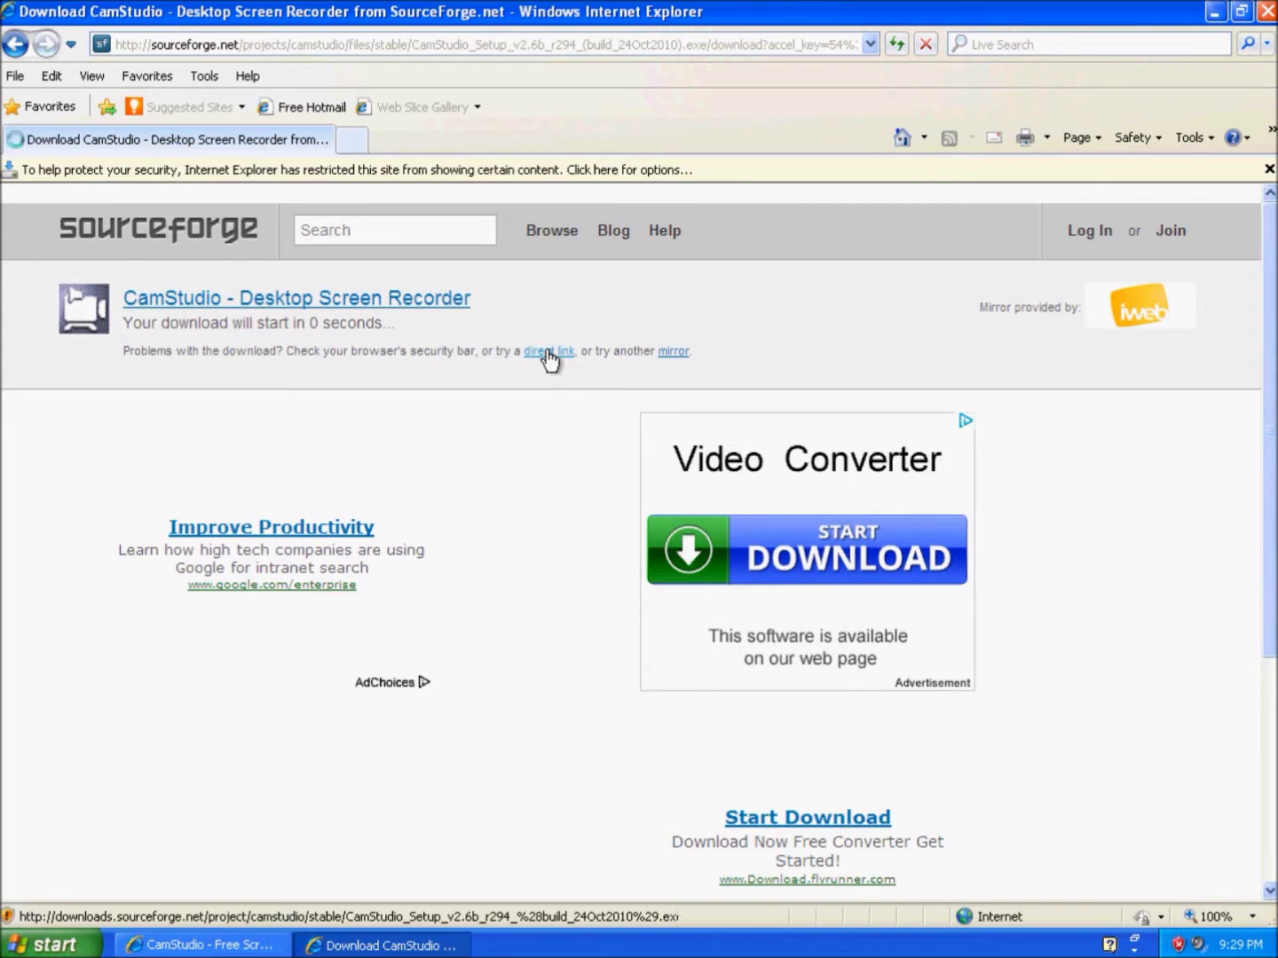
click(699, 490)
click(979, 714)
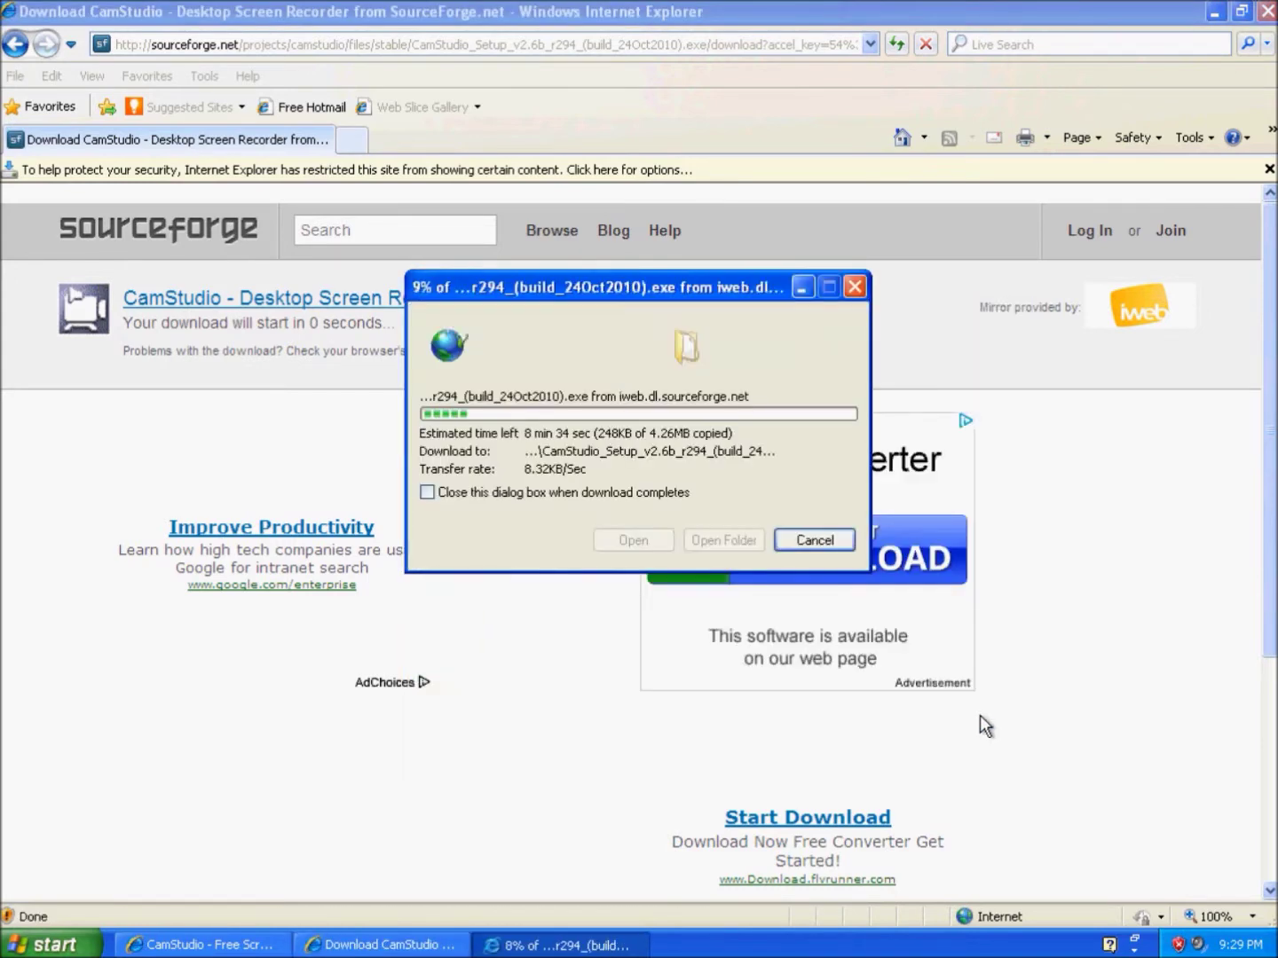
click(814, 540)
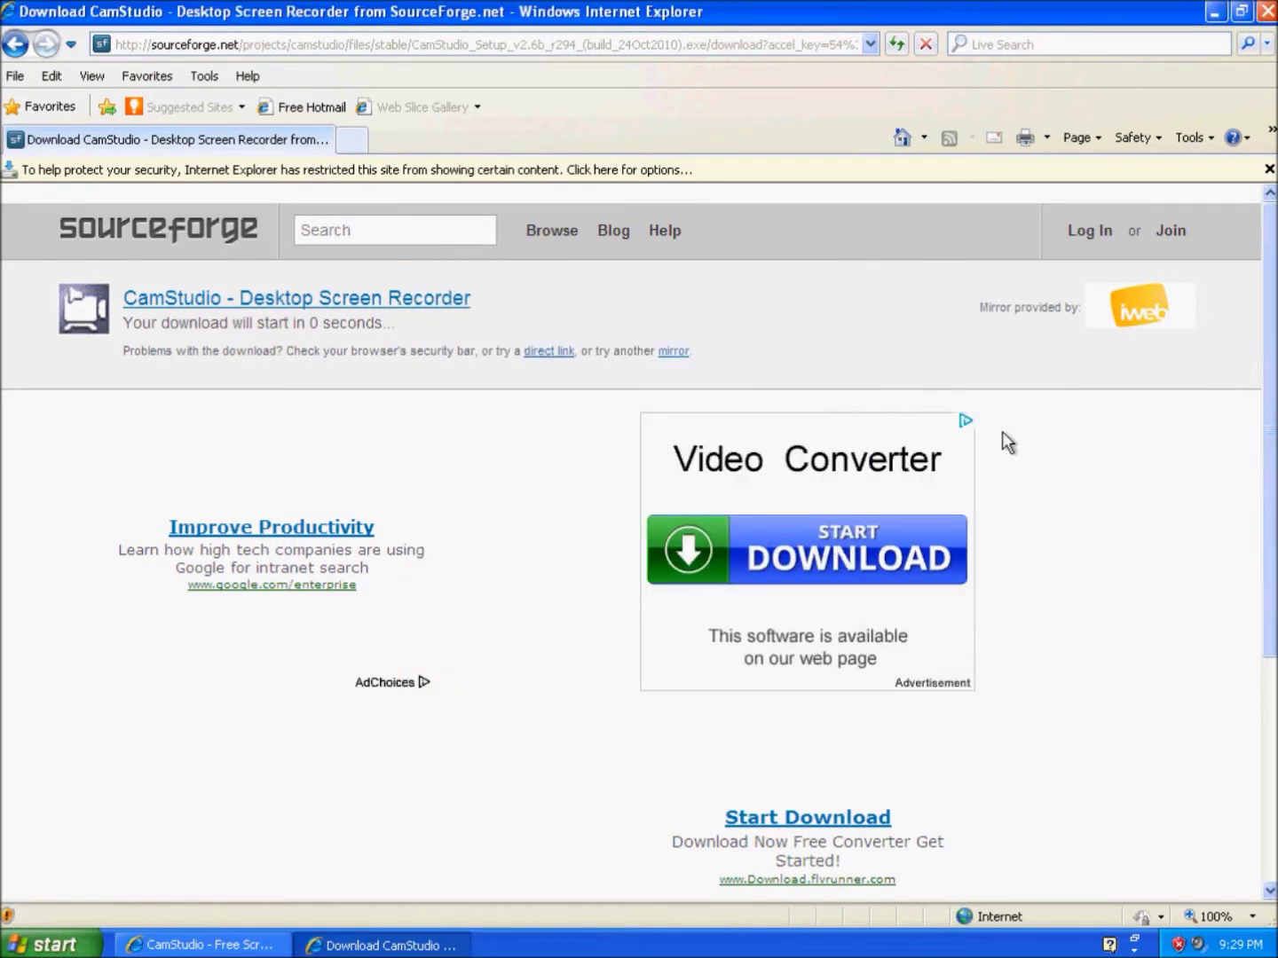
click(1260, 13)
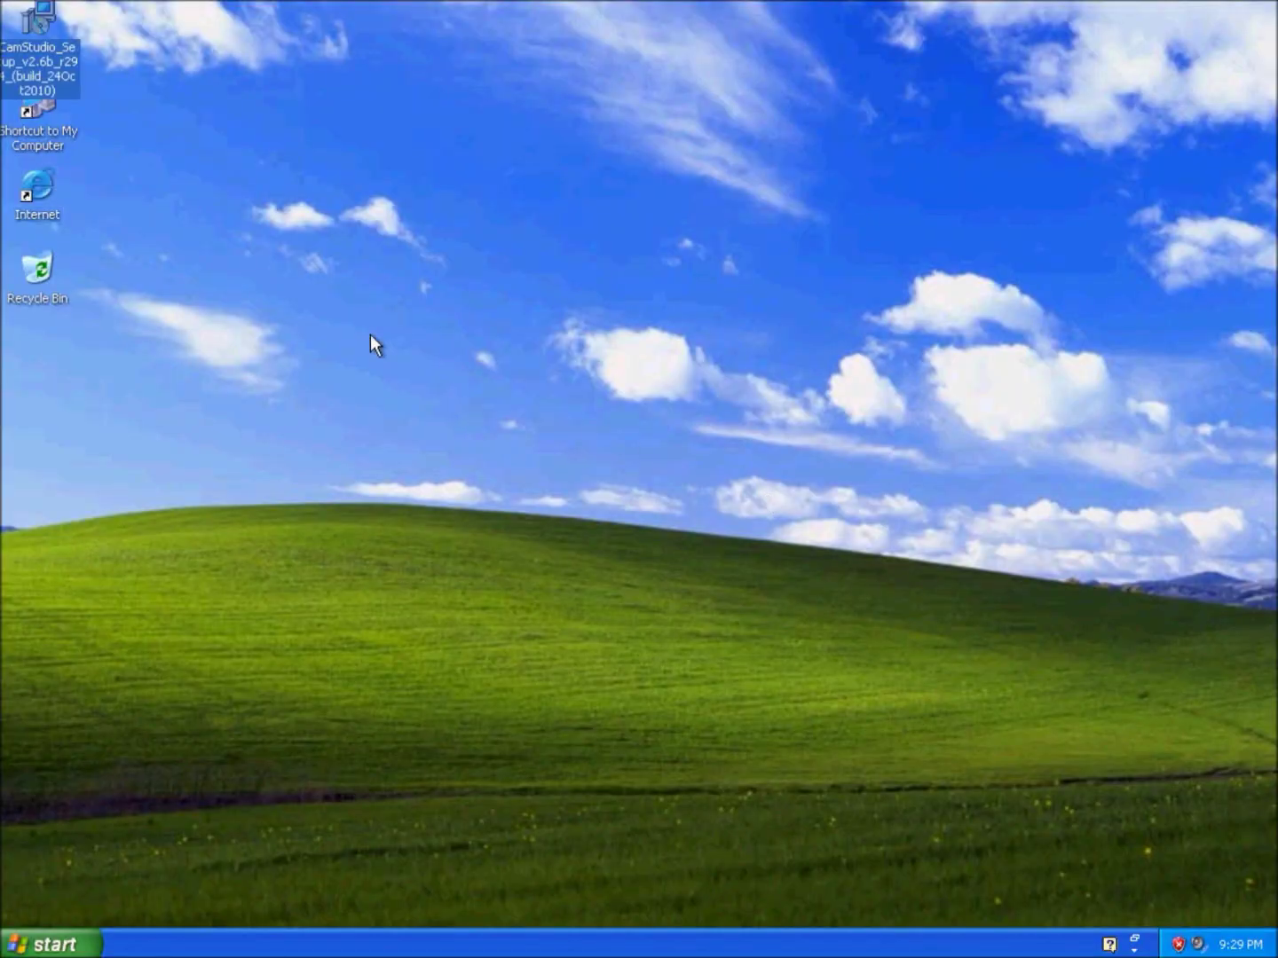
- Run the downloaded CamStudio setup file past the security warning and welcome page
double_click(41, 30)
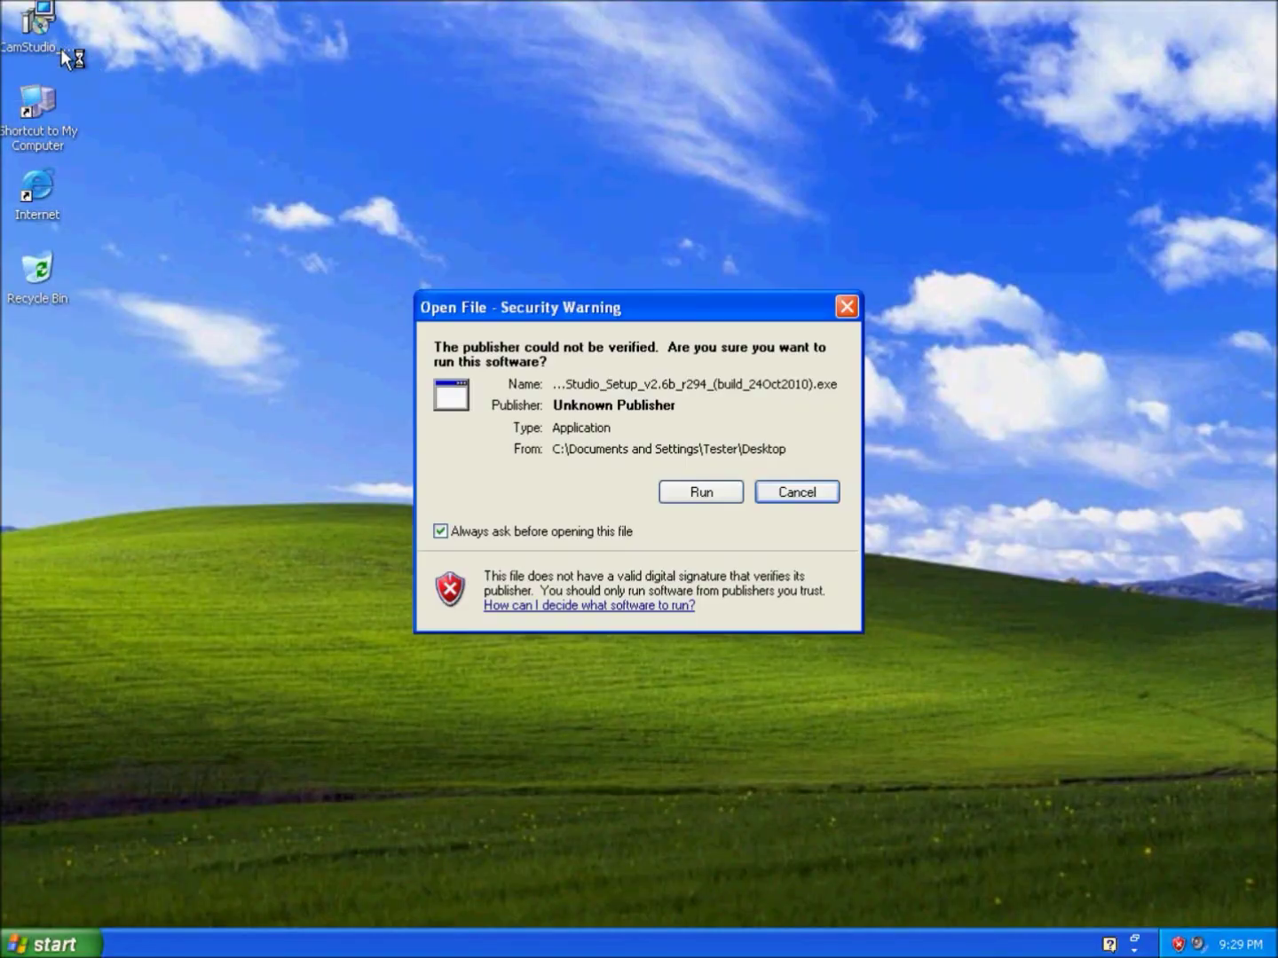
click(700, 492)
click(754, 656)
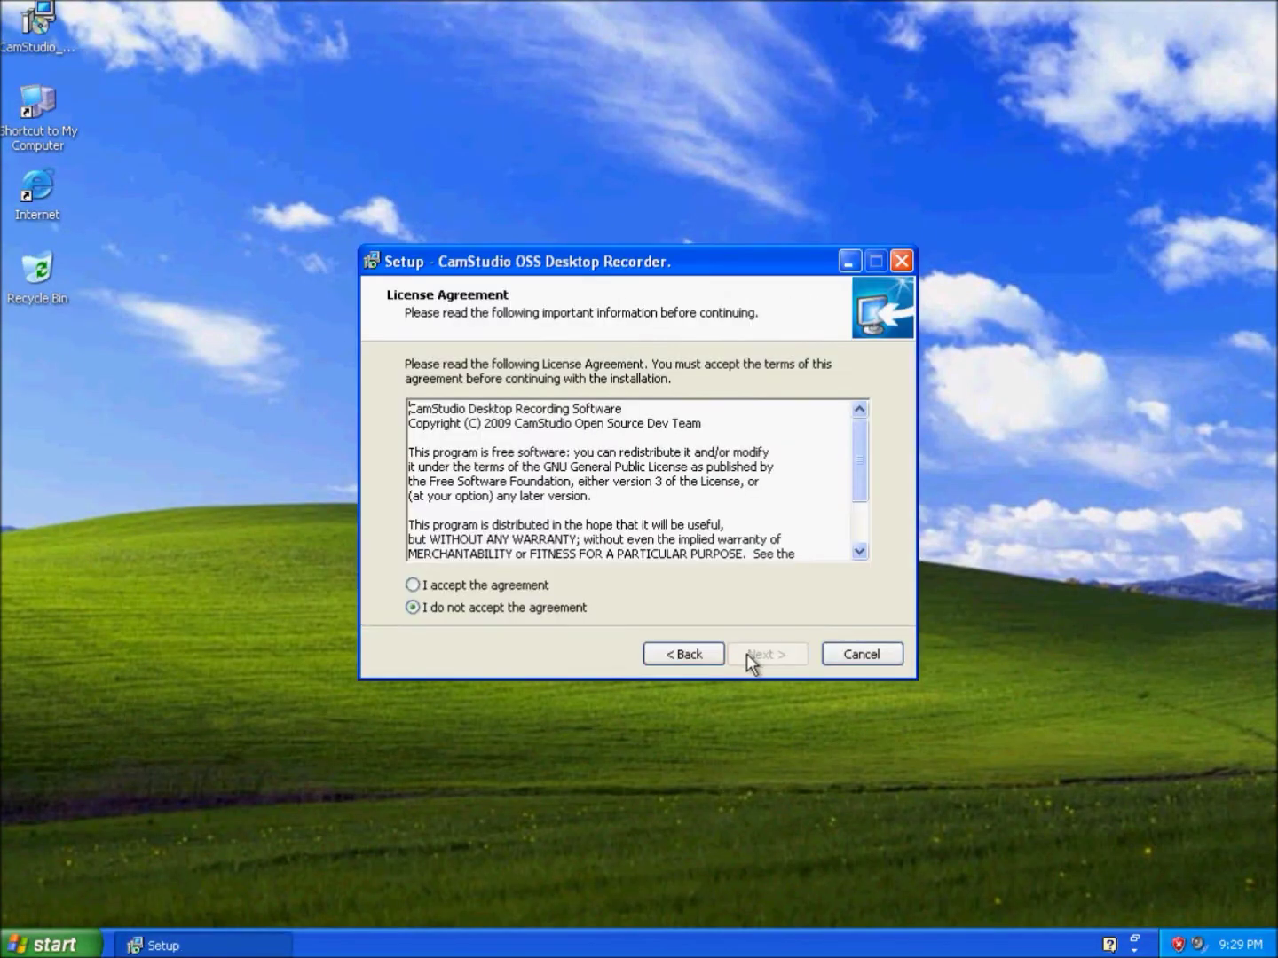
click(659, 483)
scroll(660, 484, down, 2)
scroll(657, 494, up, 1)
scroll(657, 493, down, 2)
- Accept the license and install with the default folder and desktop shortcut
click(412, 585)
click(797, 660)
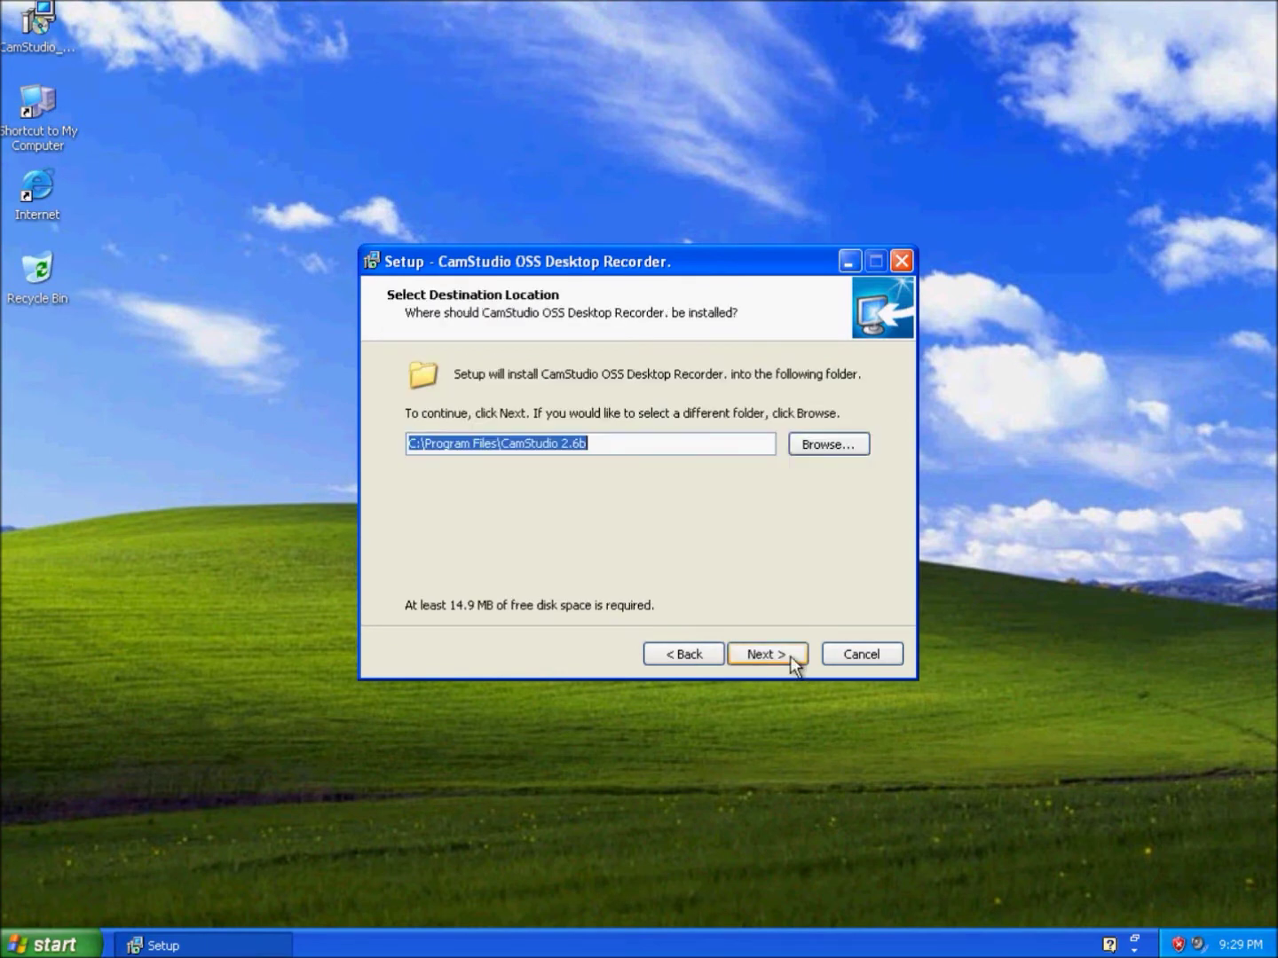
click(788, 655)
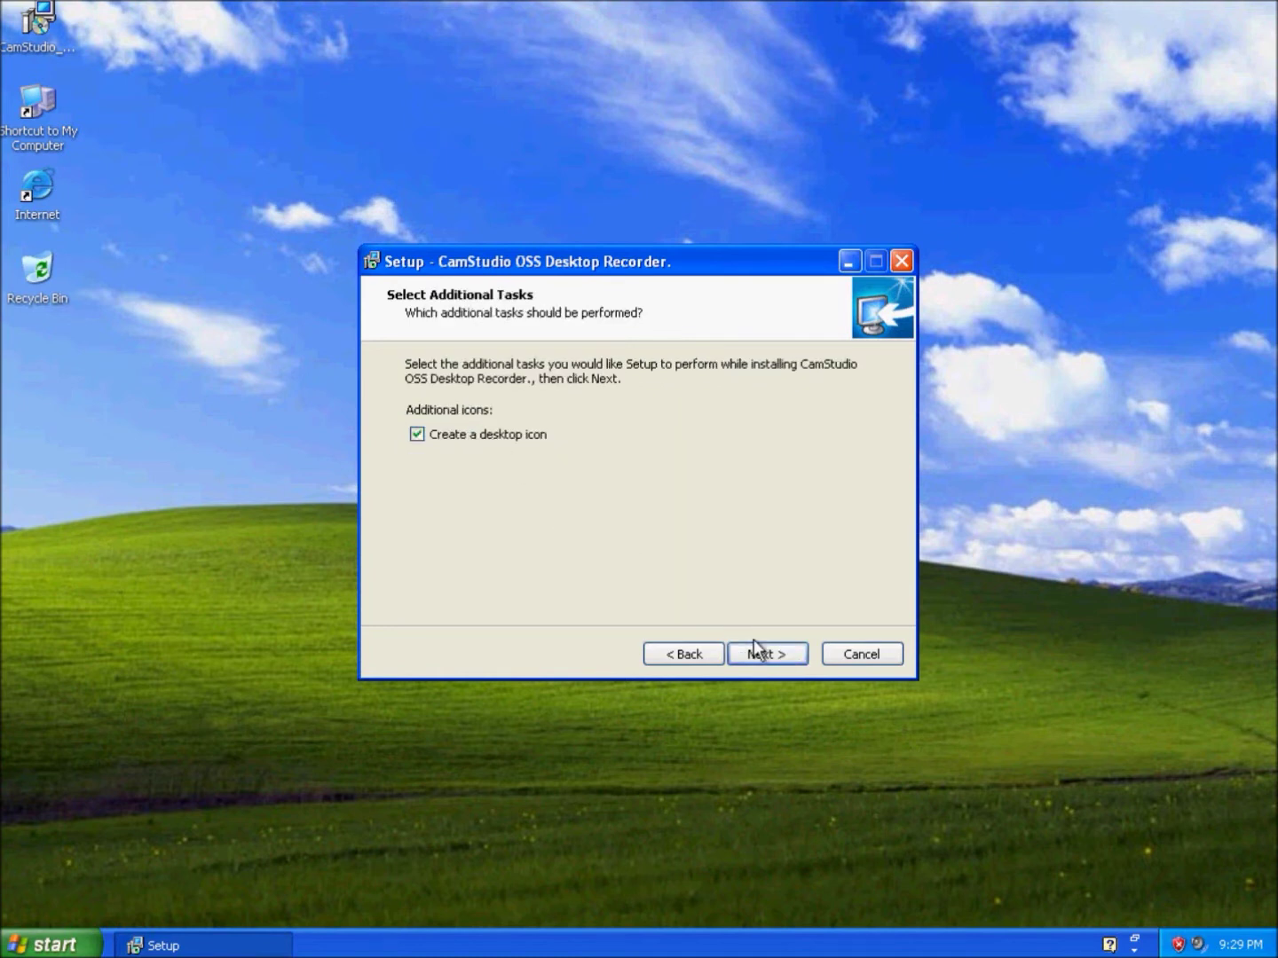
click(760, 654)
click(762, 652)
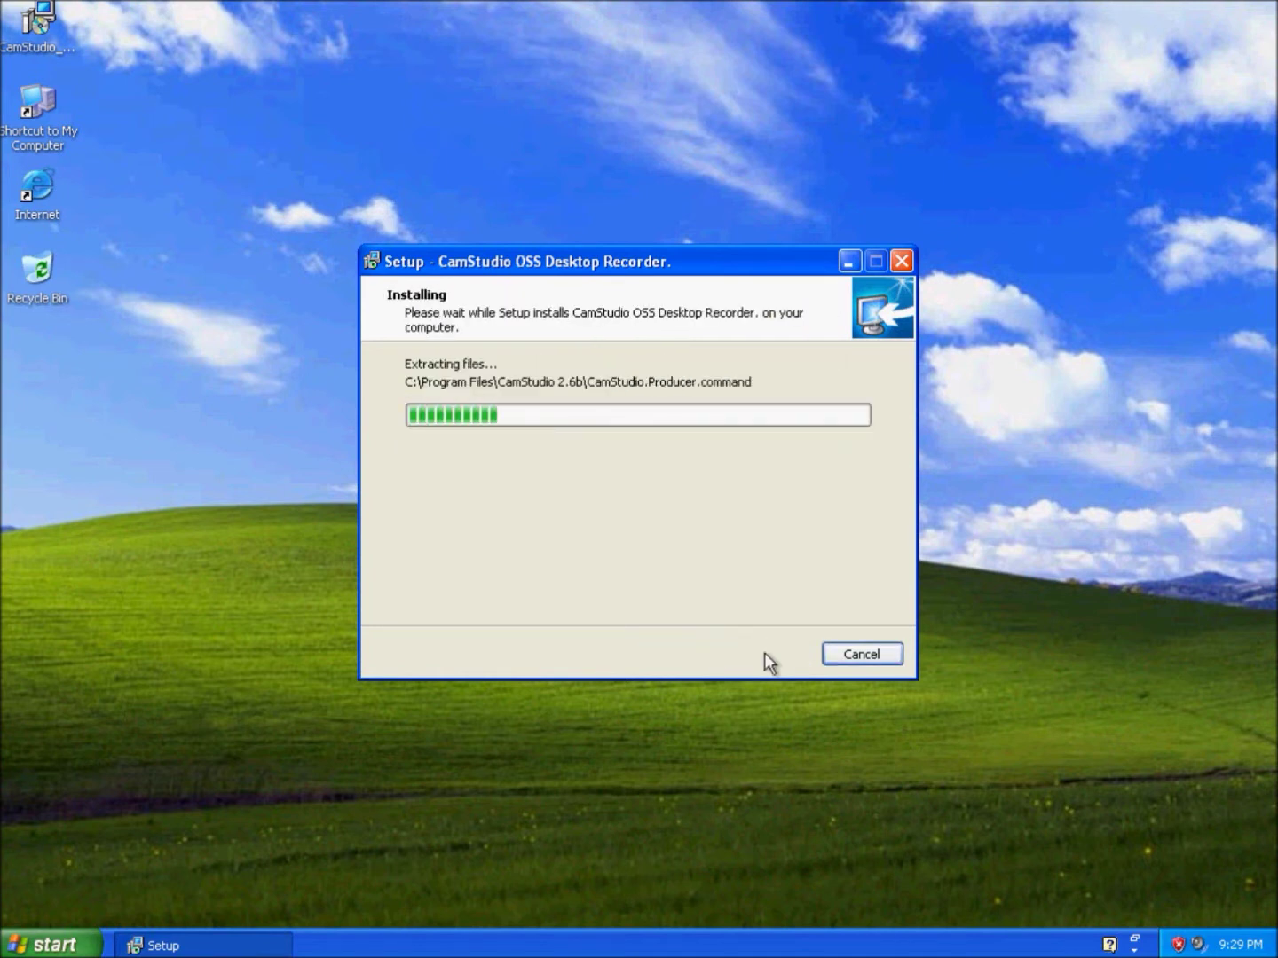
click(763, 651)
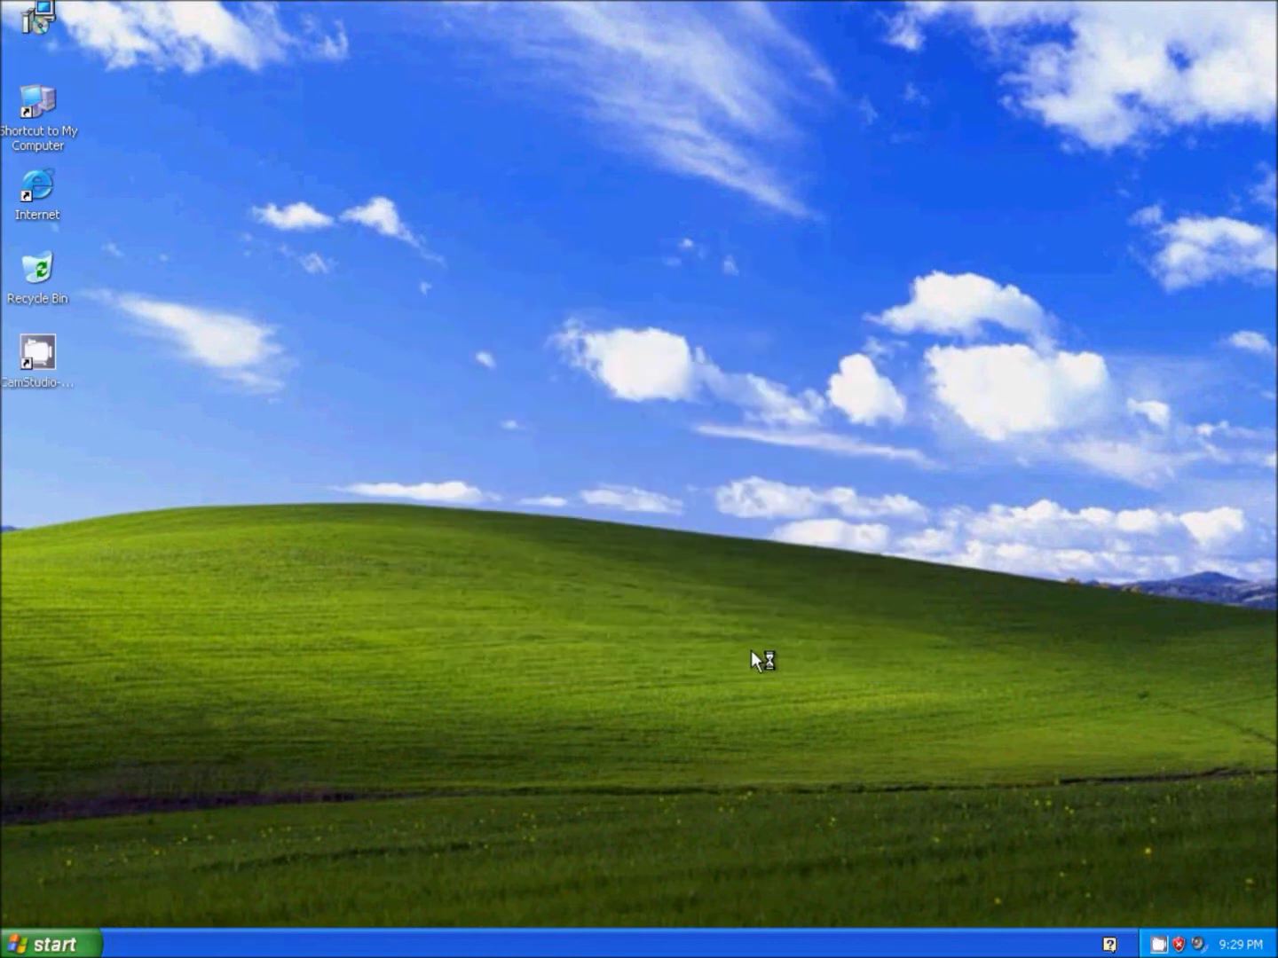
- Move the recorder toward screen centre and look over its record and region menus
drag(406, 239, 593, 251)
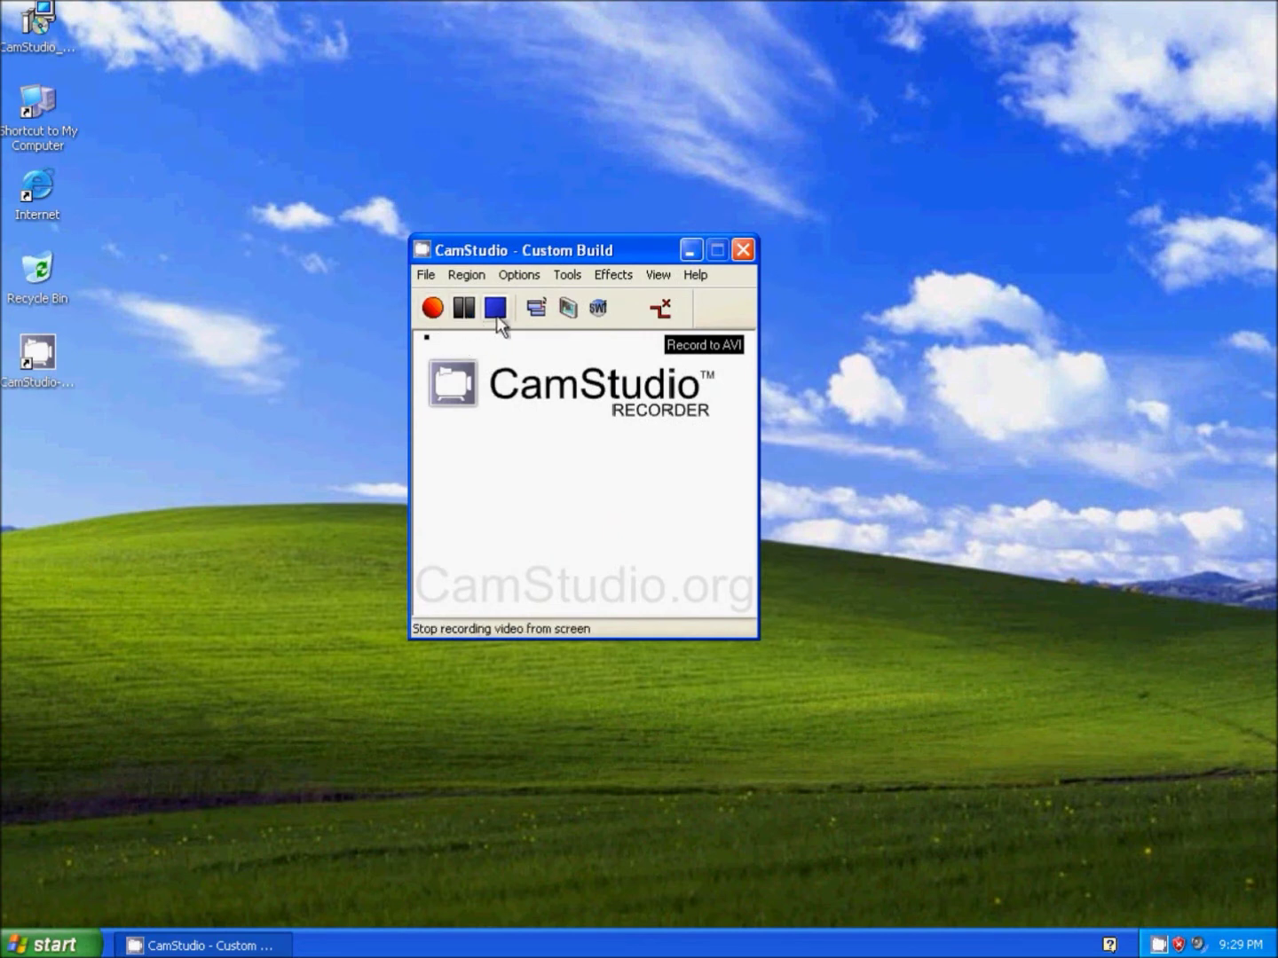
click(426, 276)
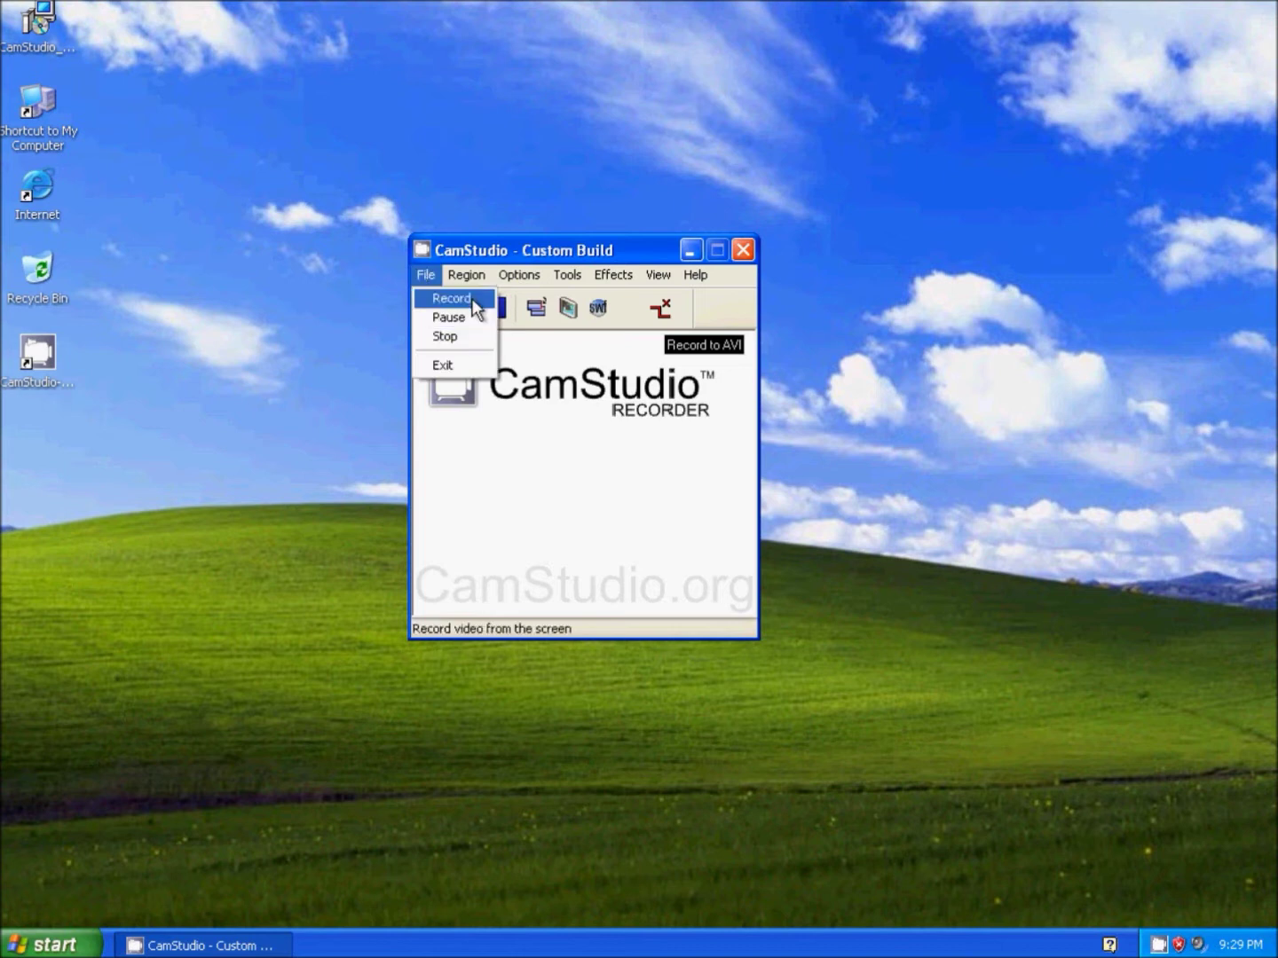
click(497, 374)
click(466, 275)
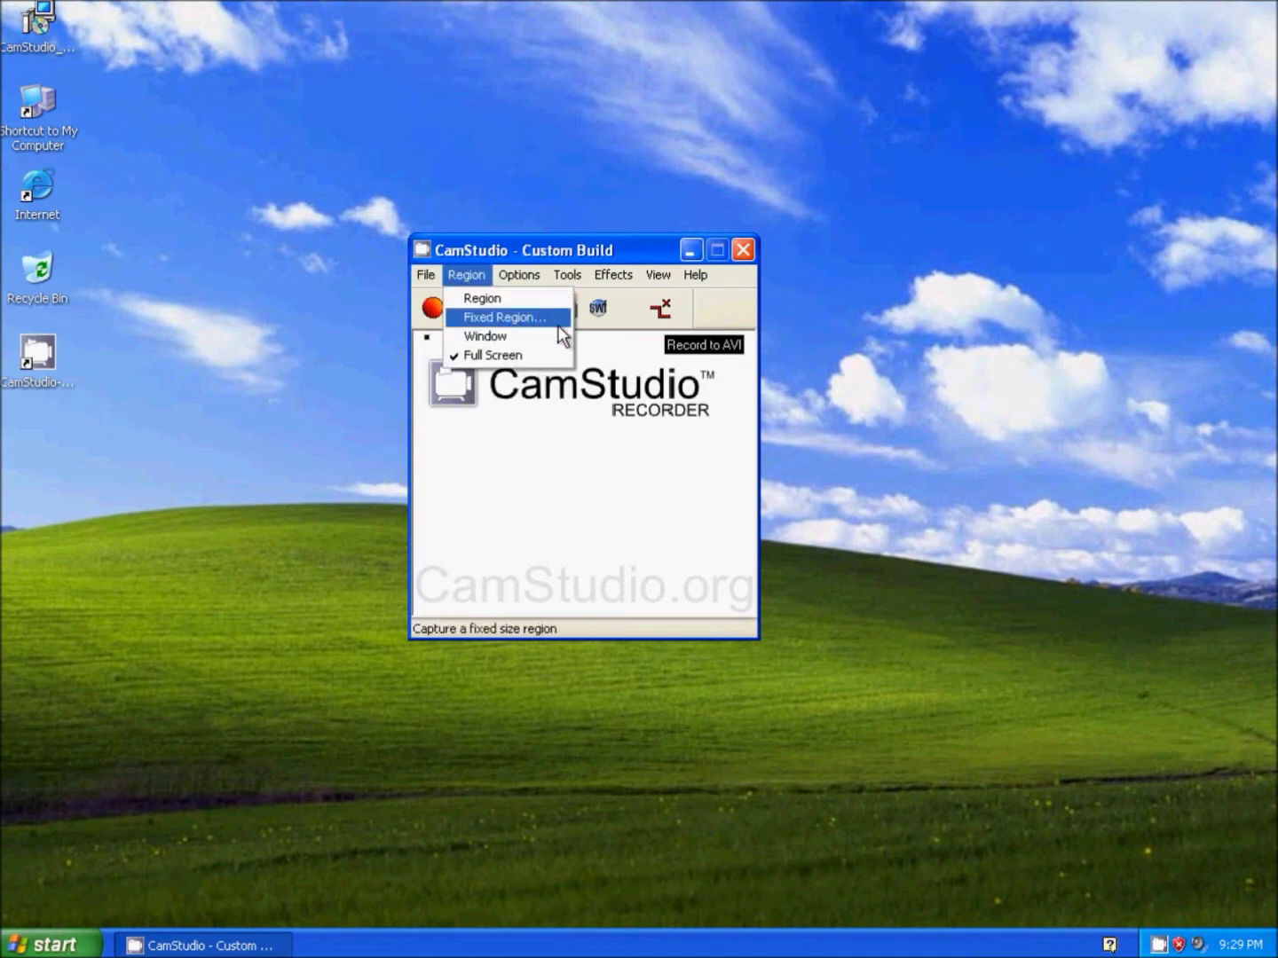
click(533, 258)
click(523, 274)
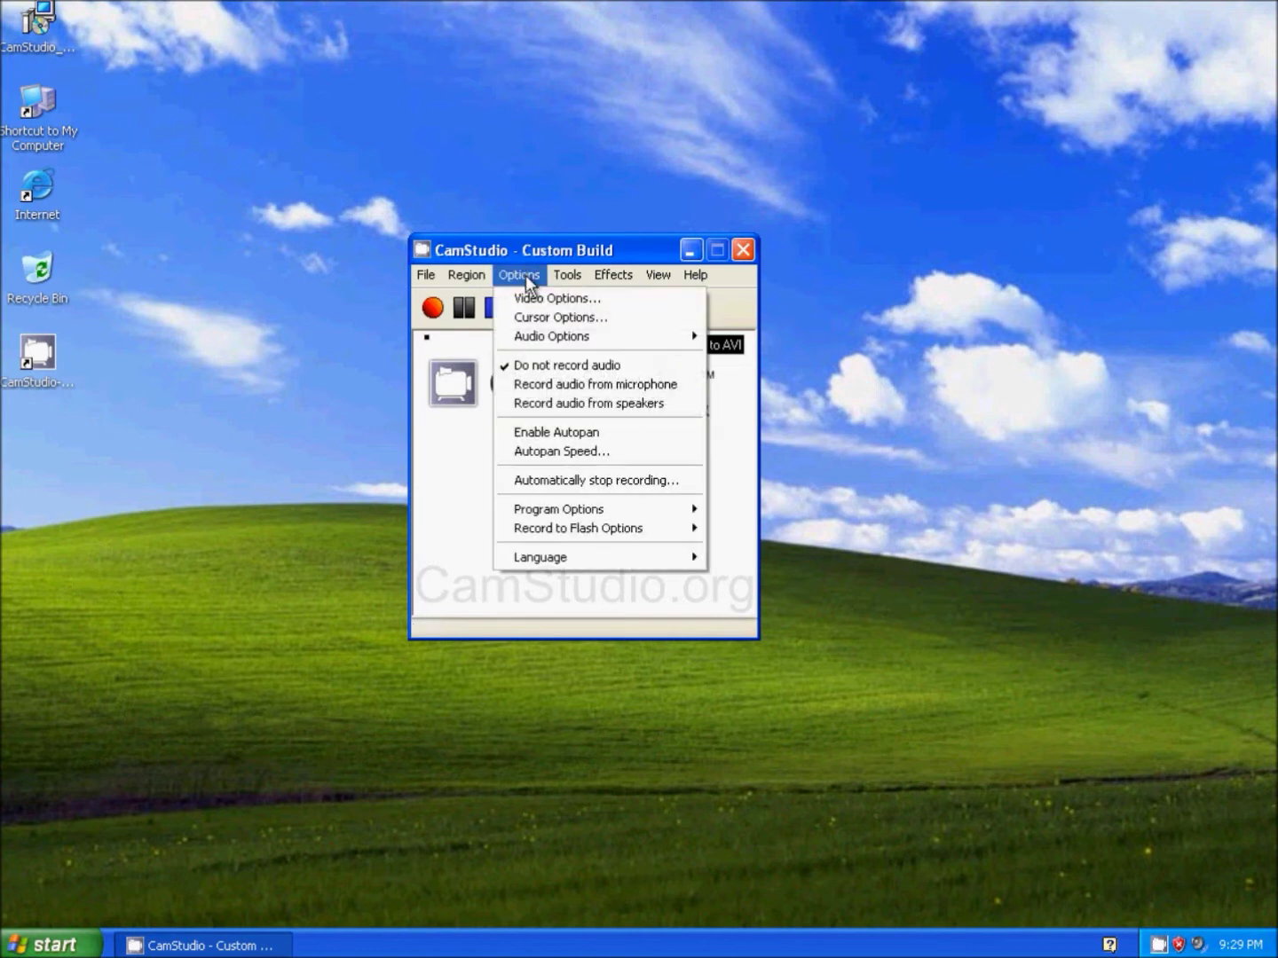
click(559, 298)
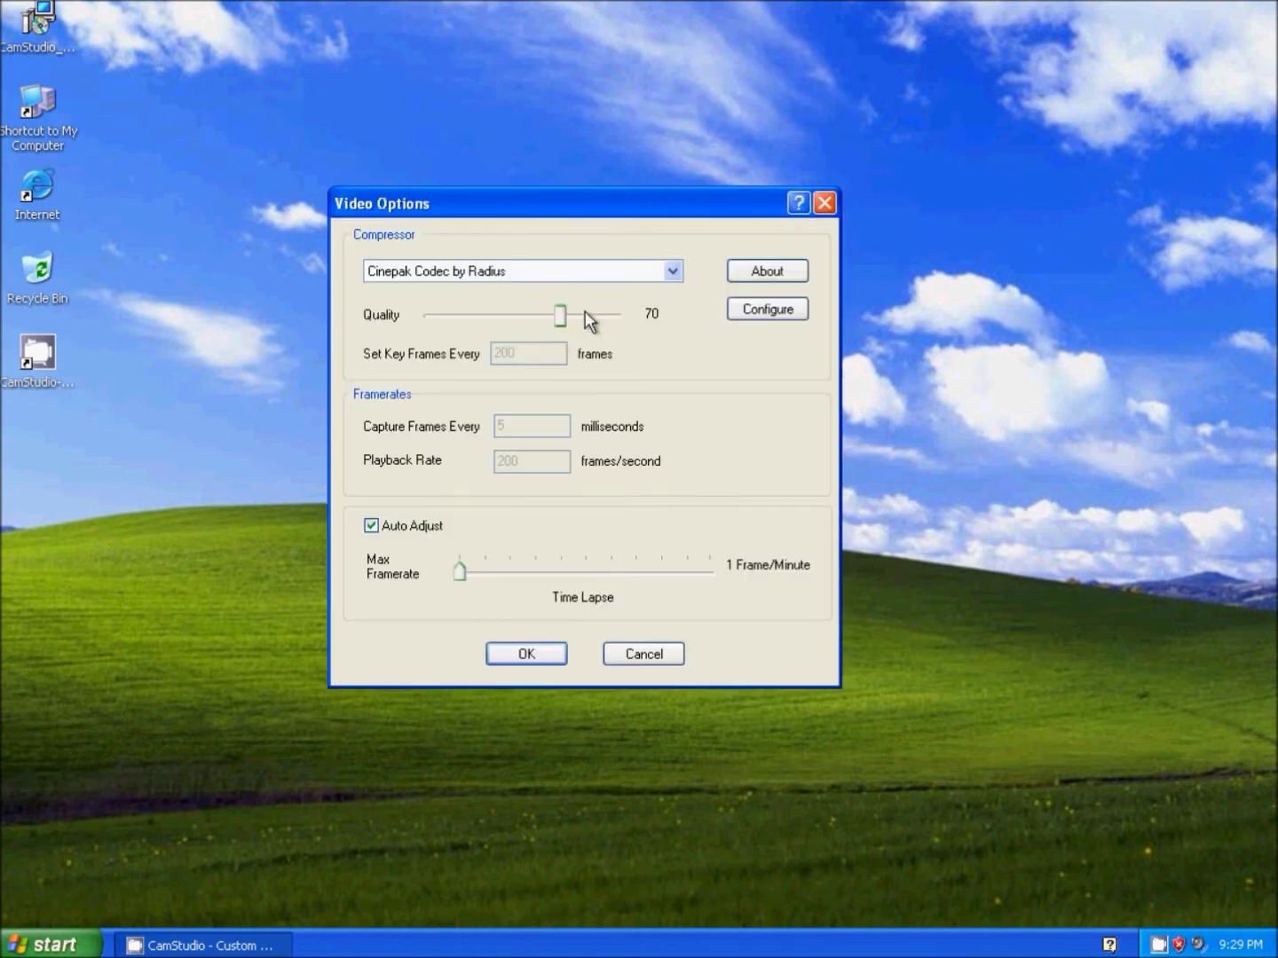
click(824, 203)
click(521, 275)
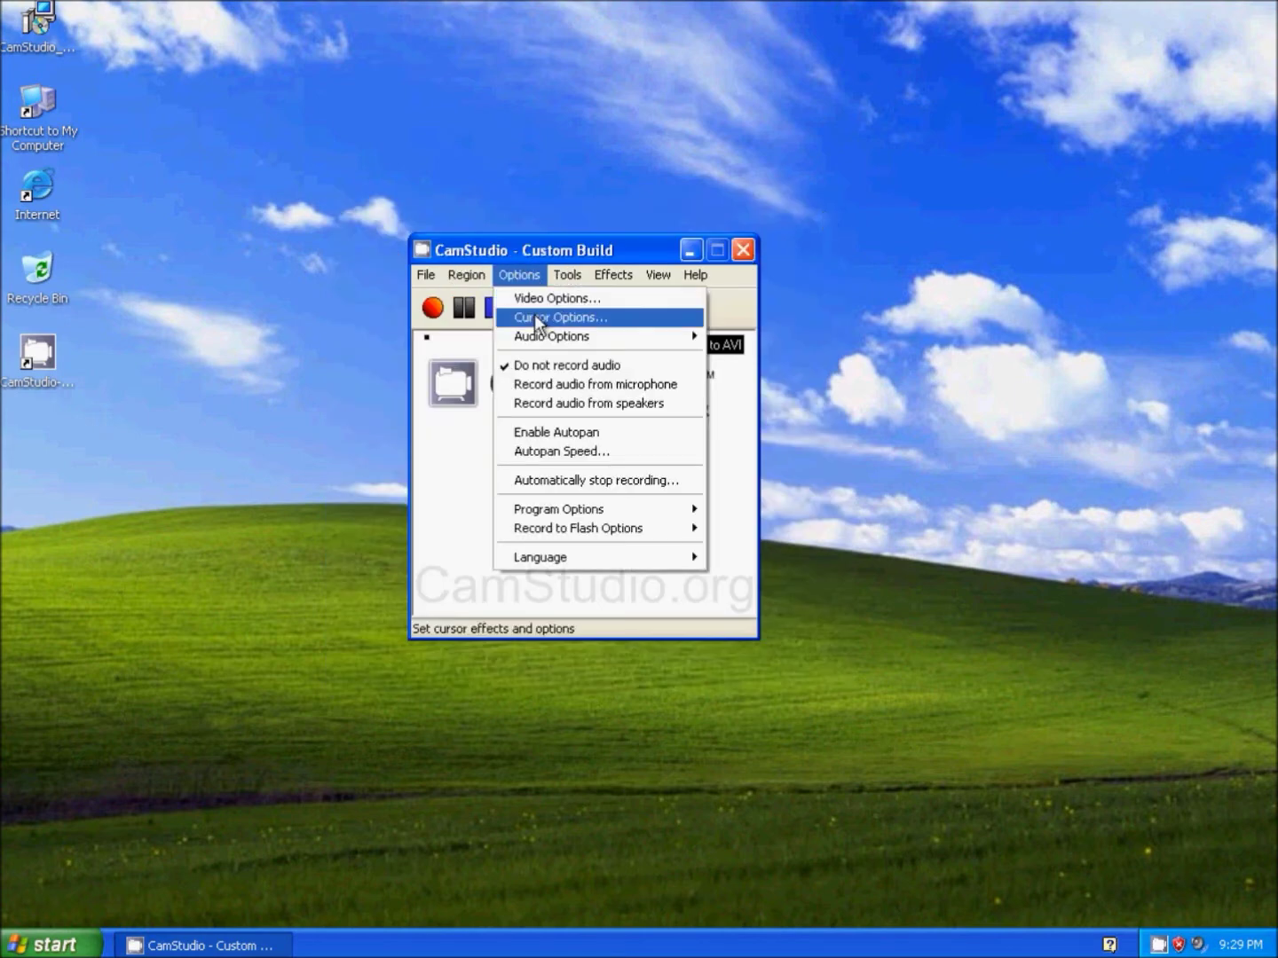
click(535, 315)
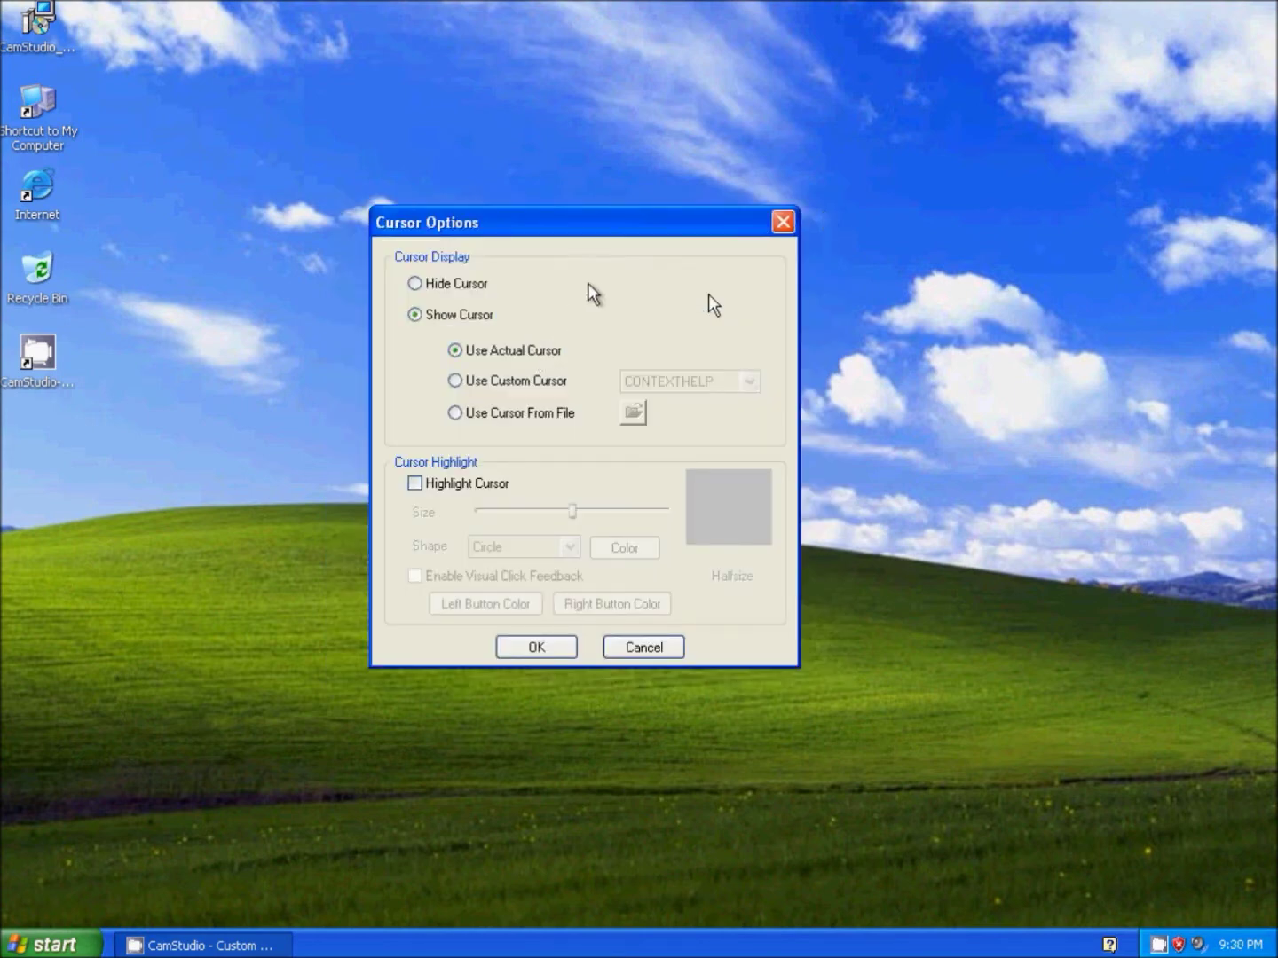
click(783, 222)
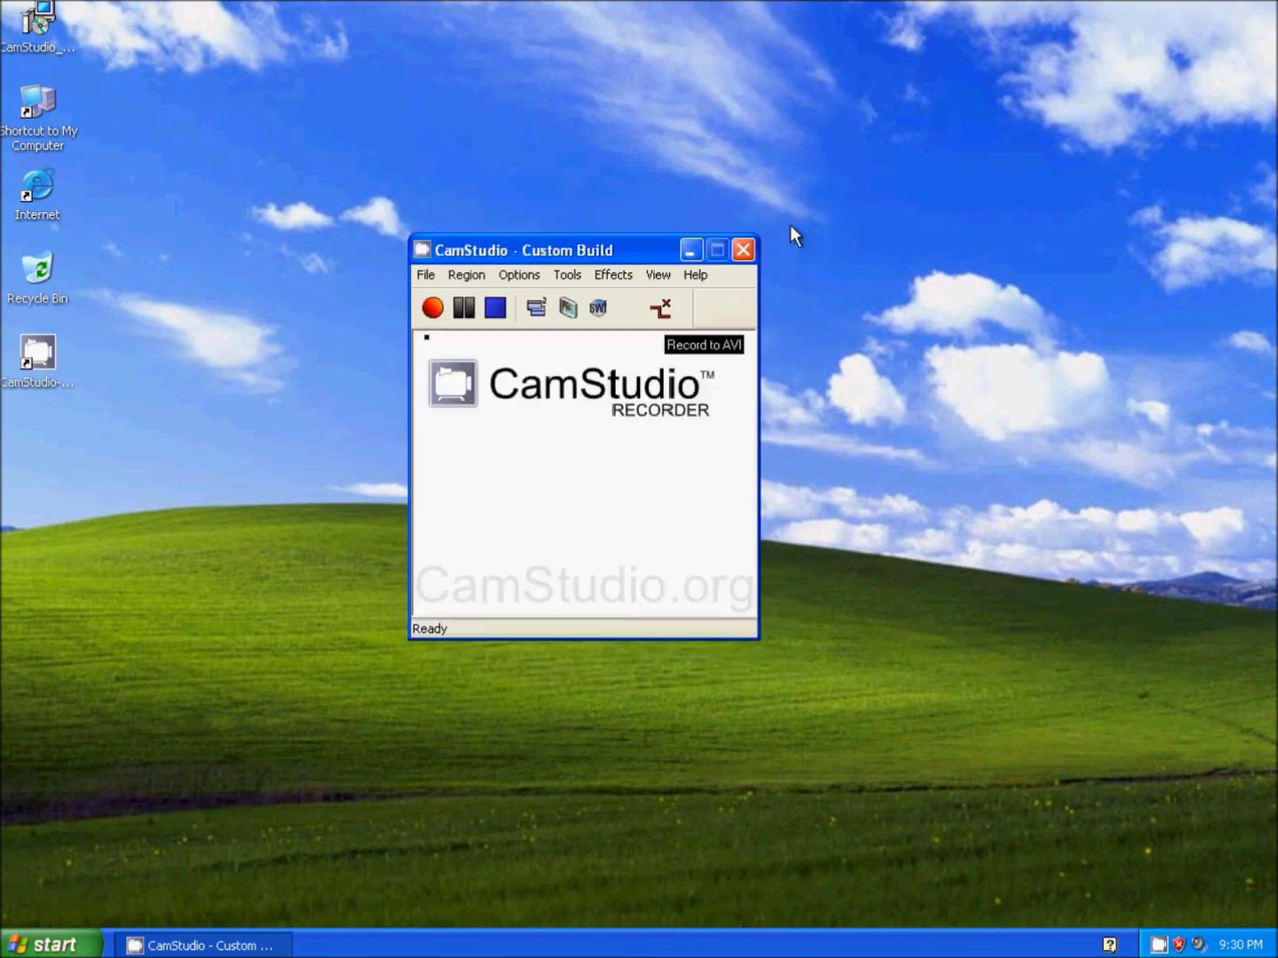
click(520, 275)
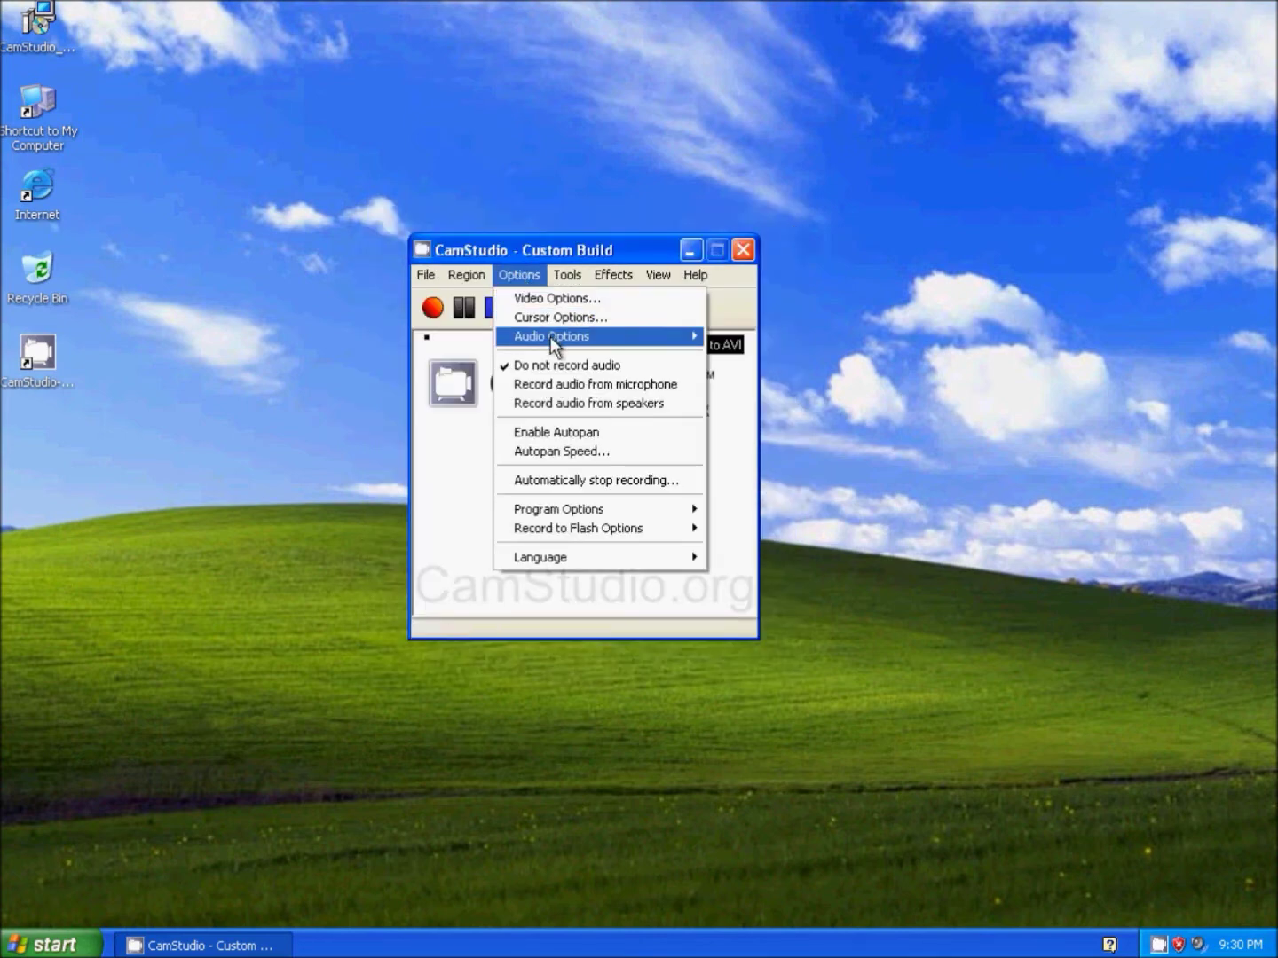
mouse_move(552, 336)
click(779, 338)
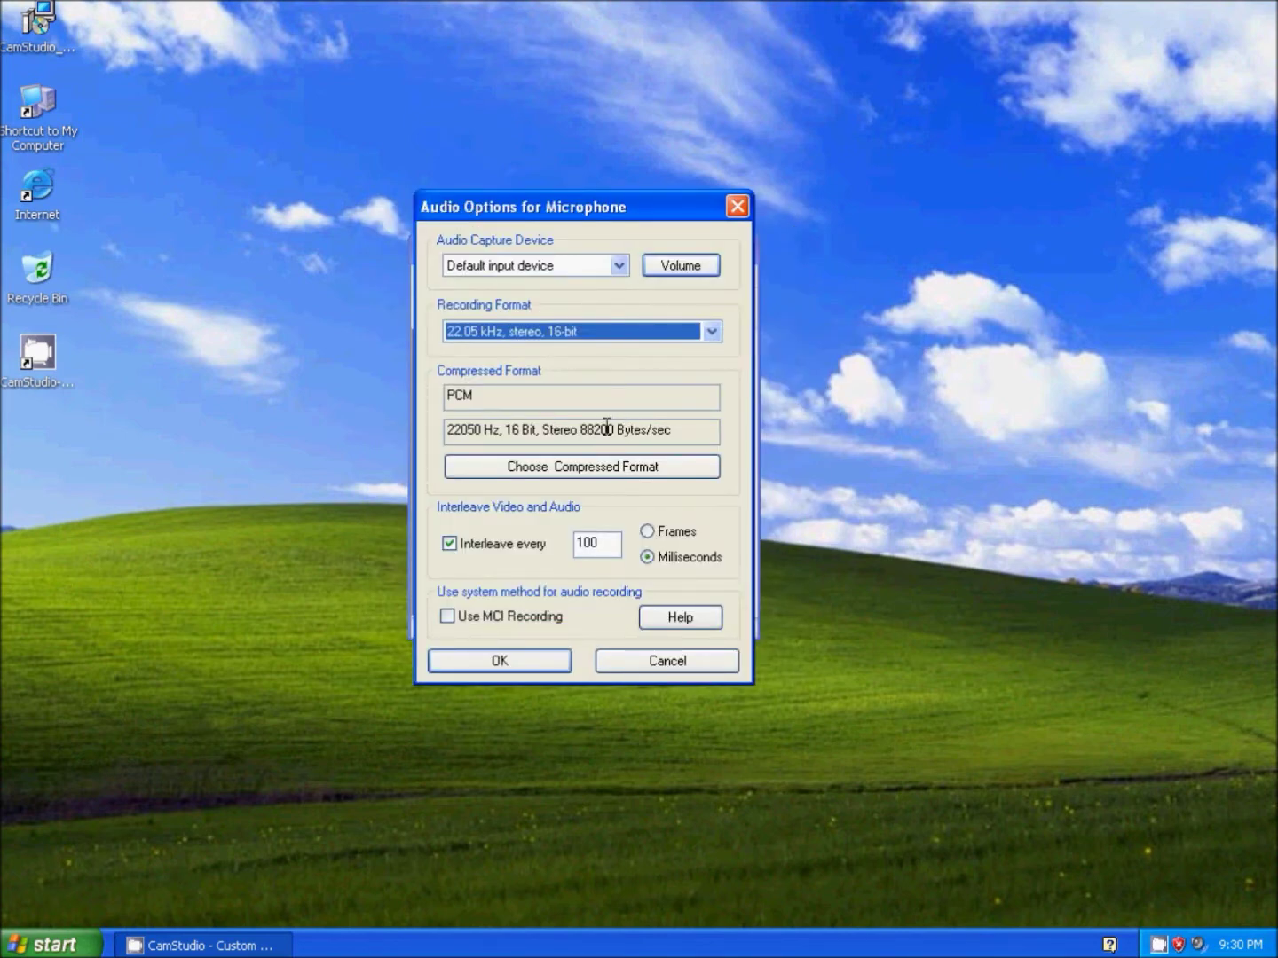
click(738, 212)
click(518, 275)
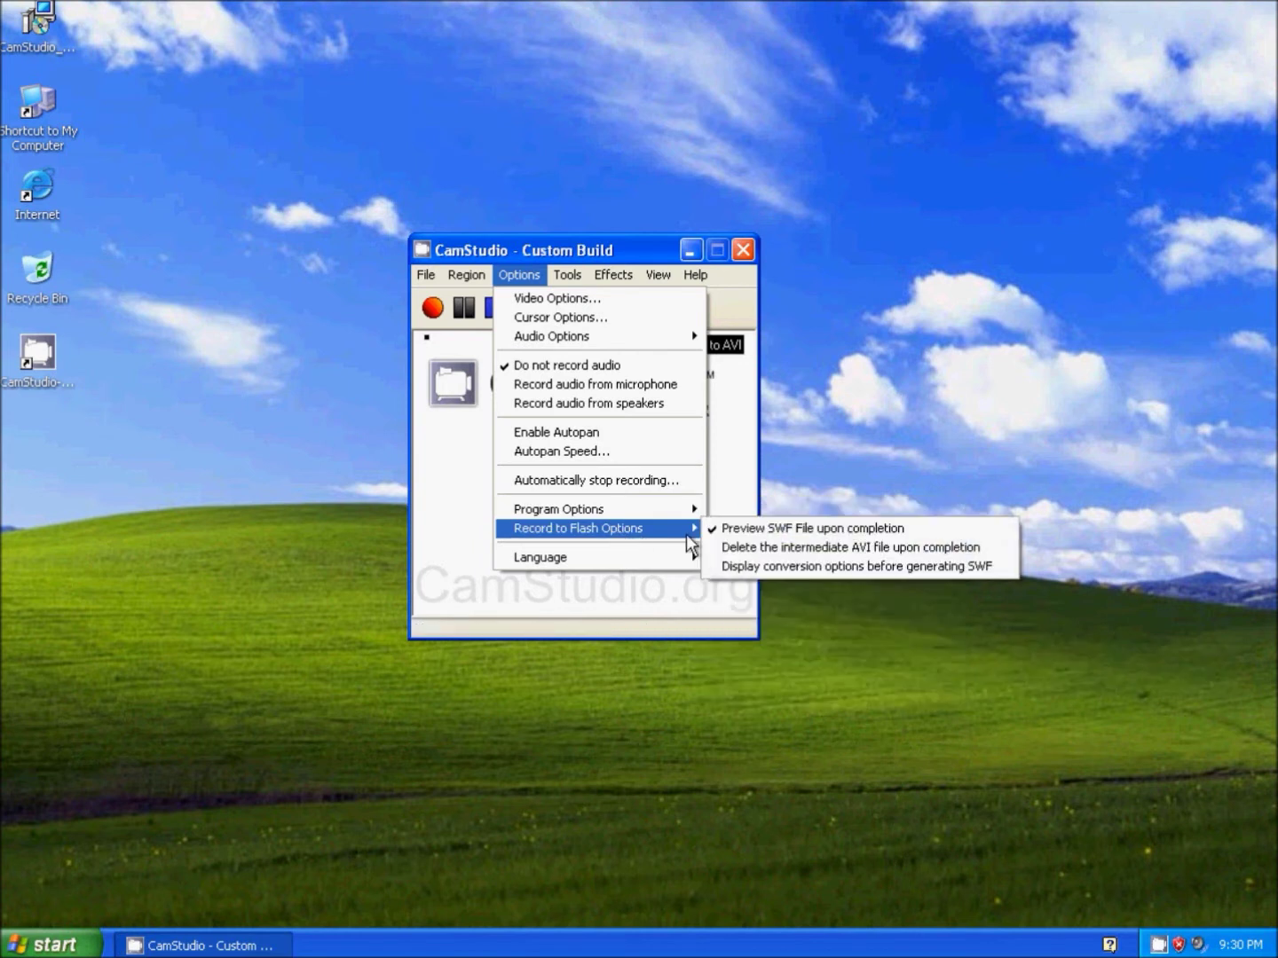
mouse_move(578, 528)
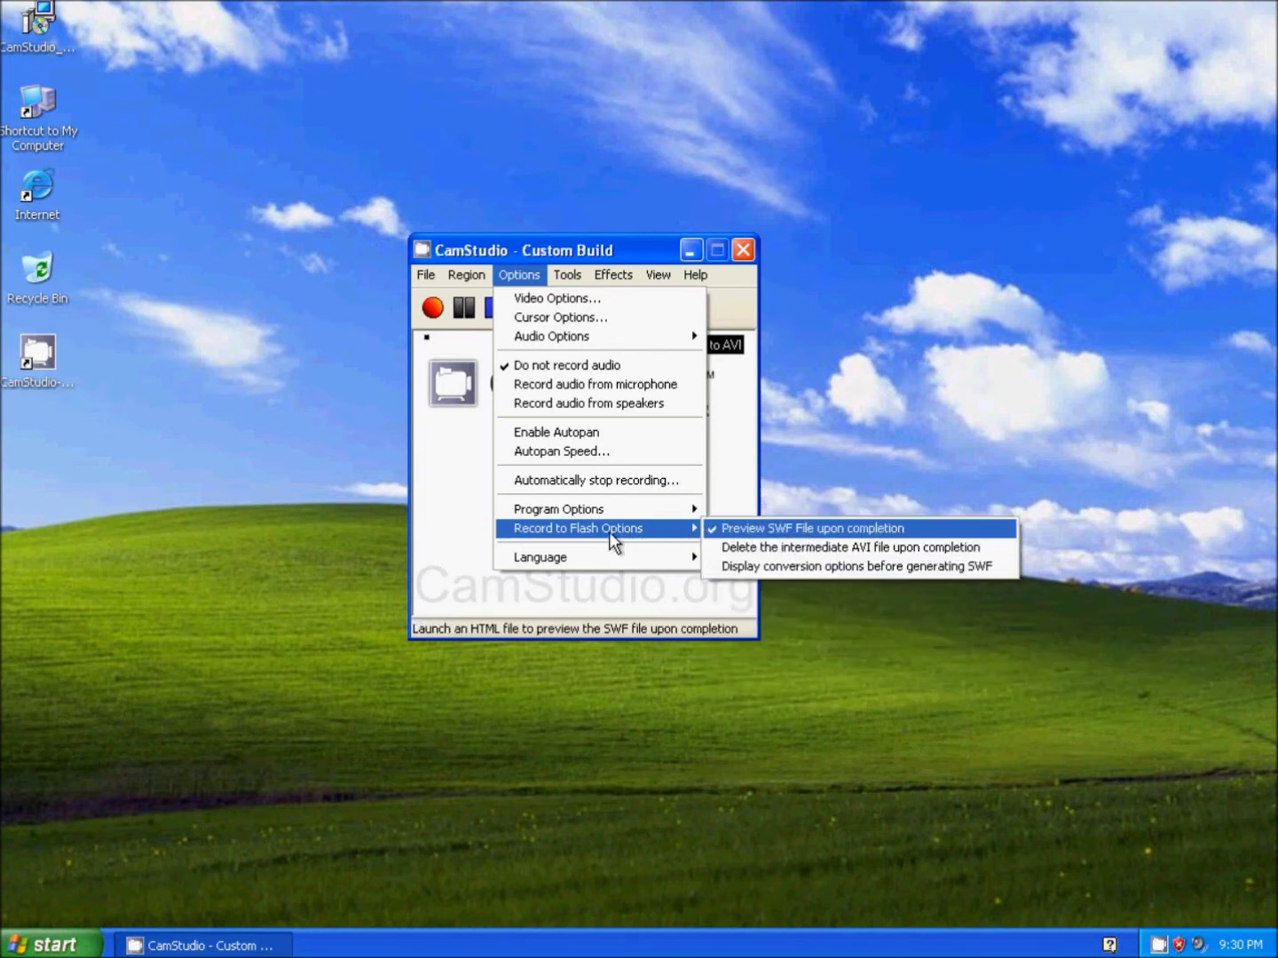
- Dismiss the options, look over the Tools and Help menus, and close CamStudio
click(579, 599)
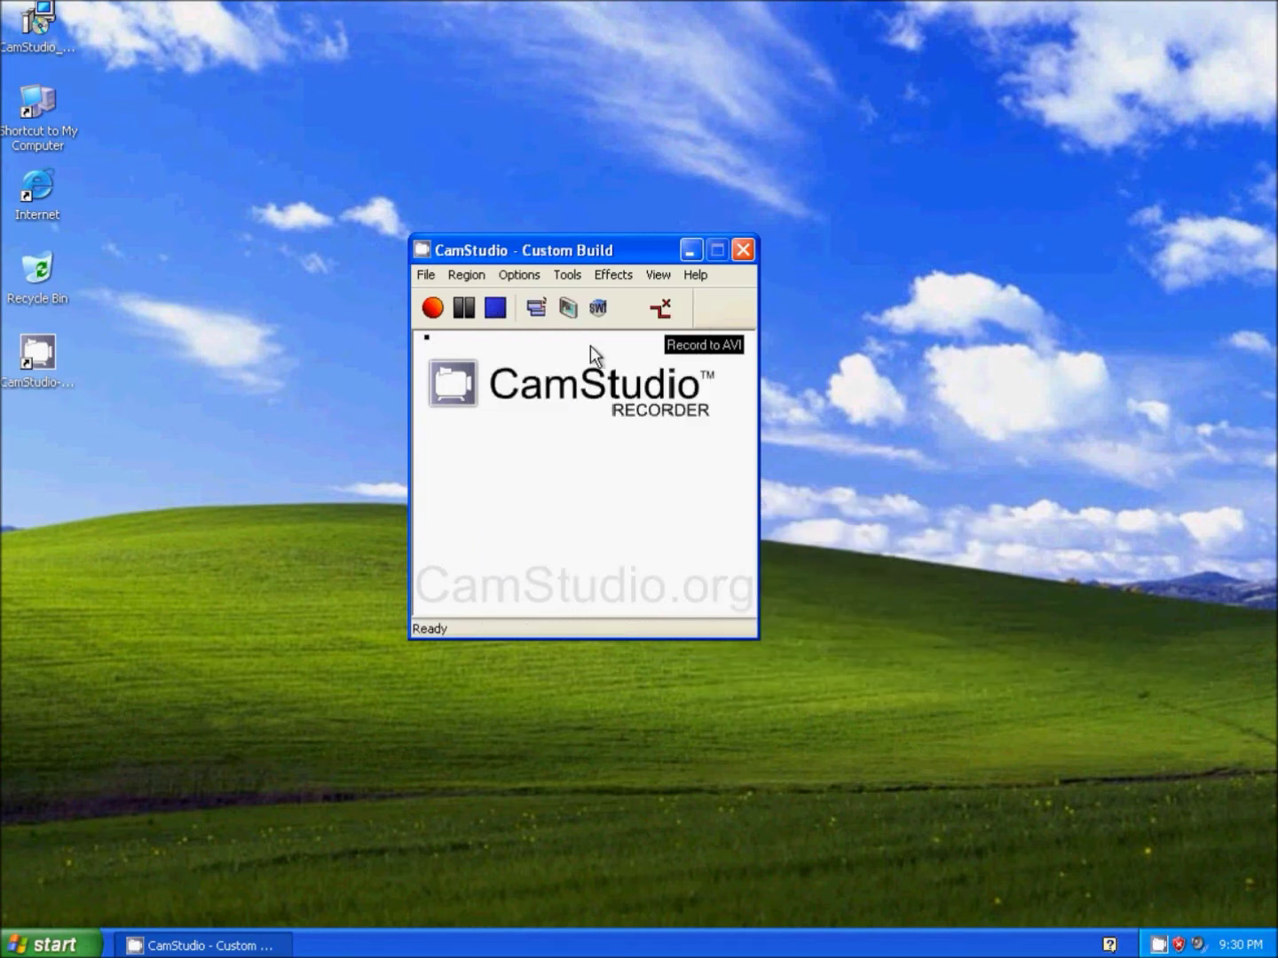
click(564, 276)
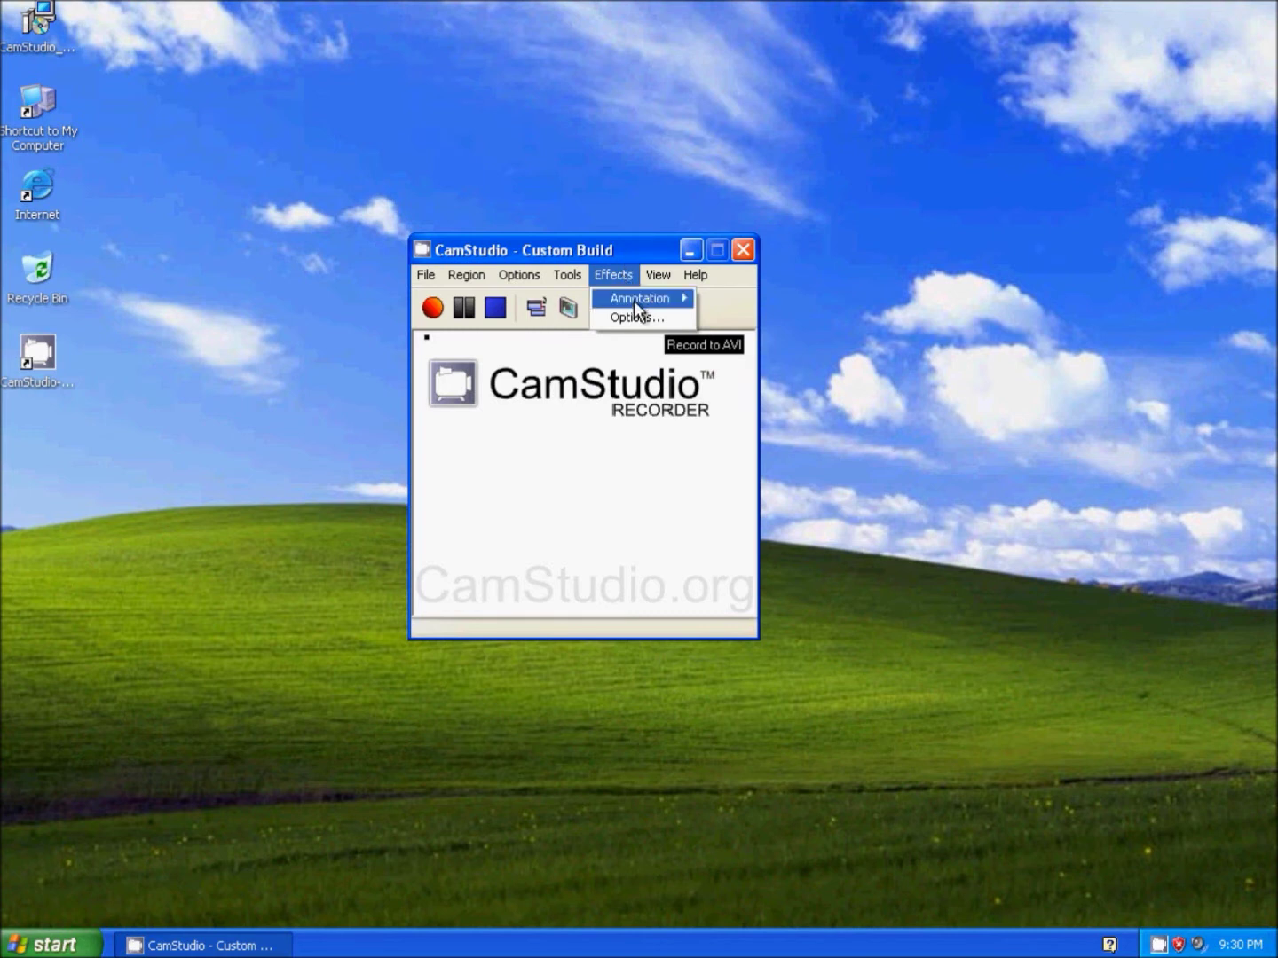
mouse_move(694, 275)
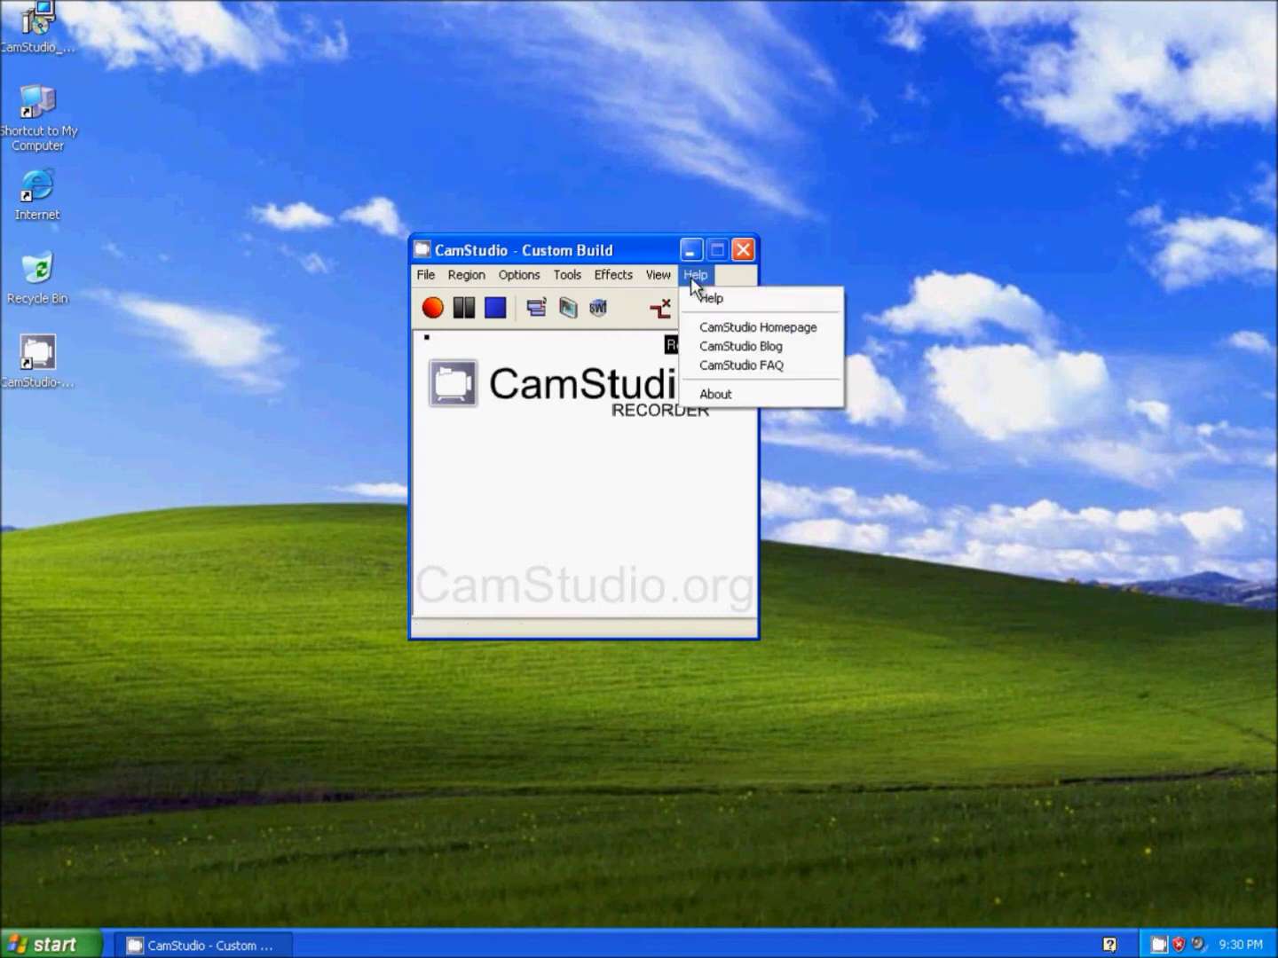
click(634, 392)
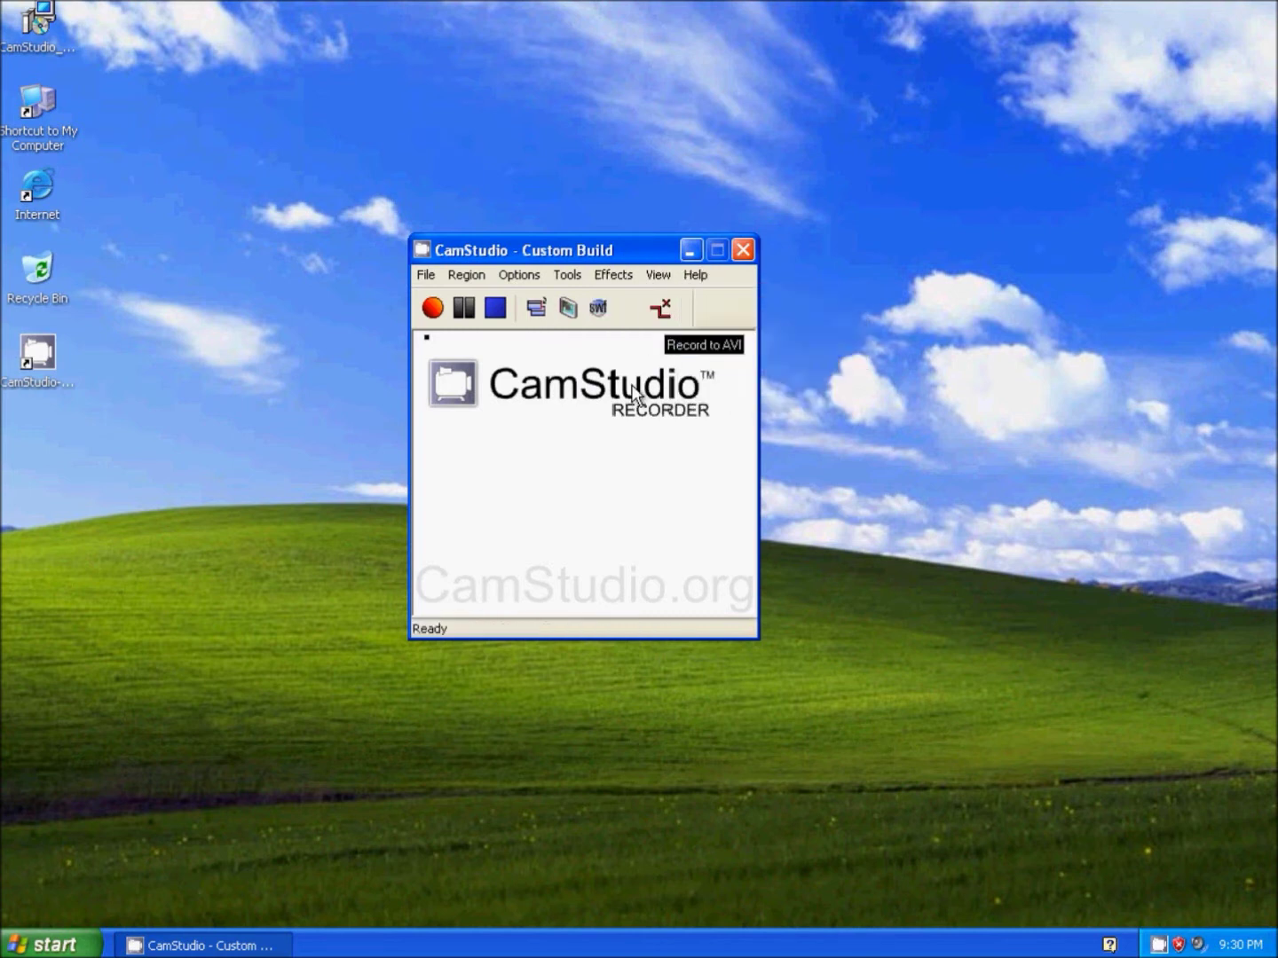
click(743, 250)
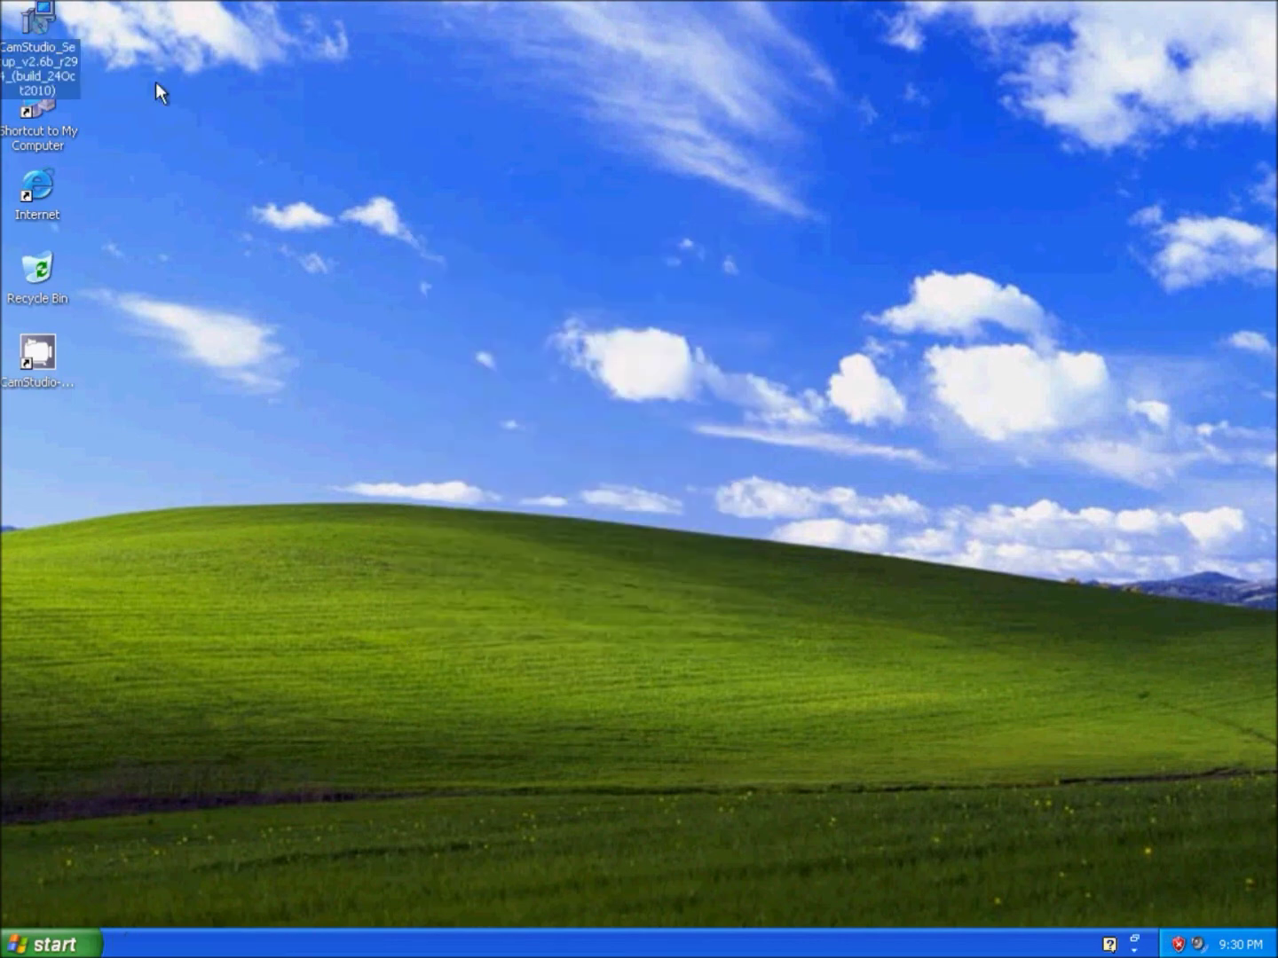
- Relaunch CamStudio from its shortcut, keep file-name prompting on, and start recording
click(33, 365)
double_click(42, 367)
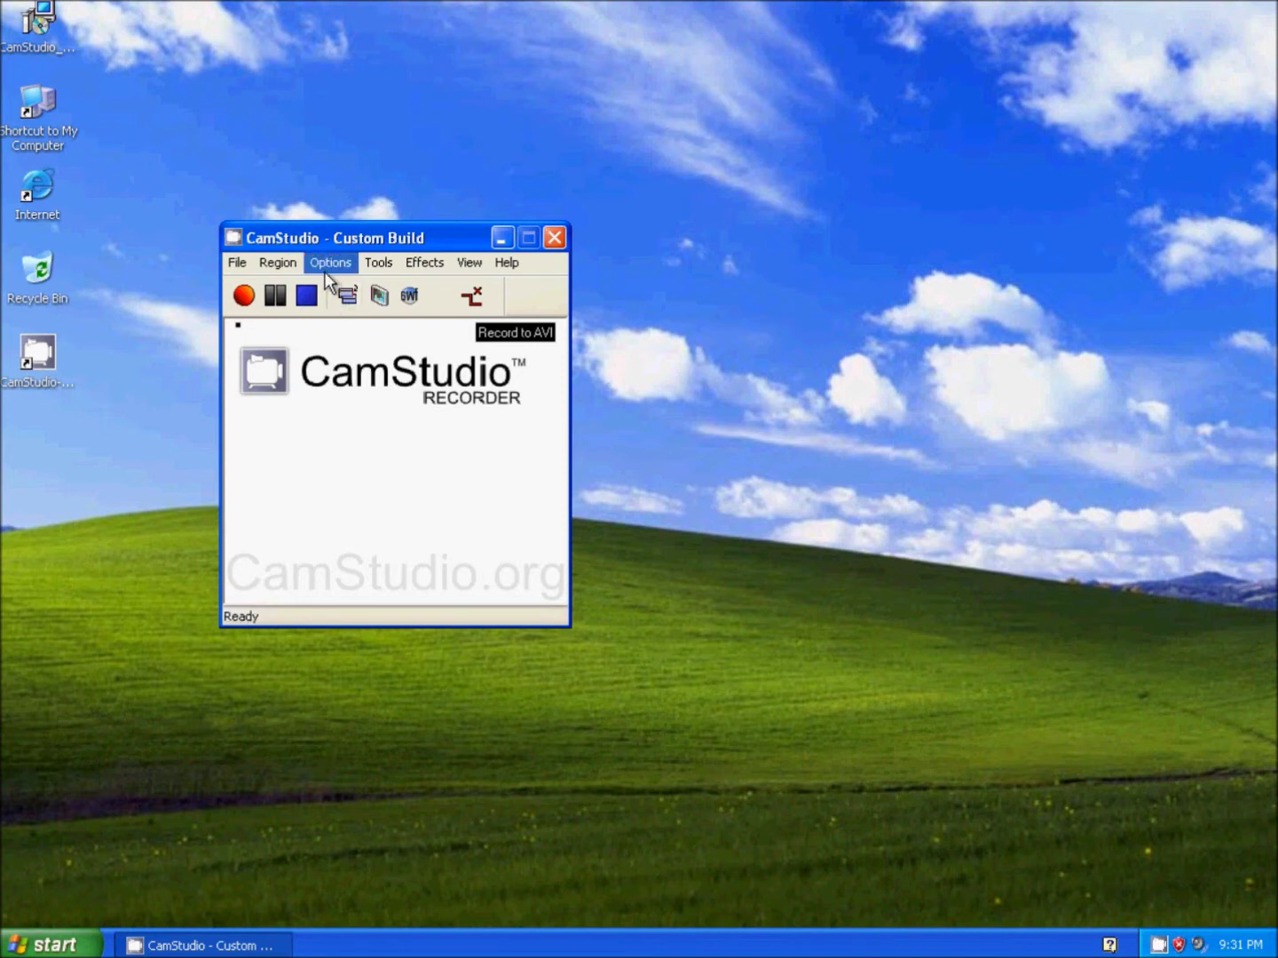
click(327, 267)
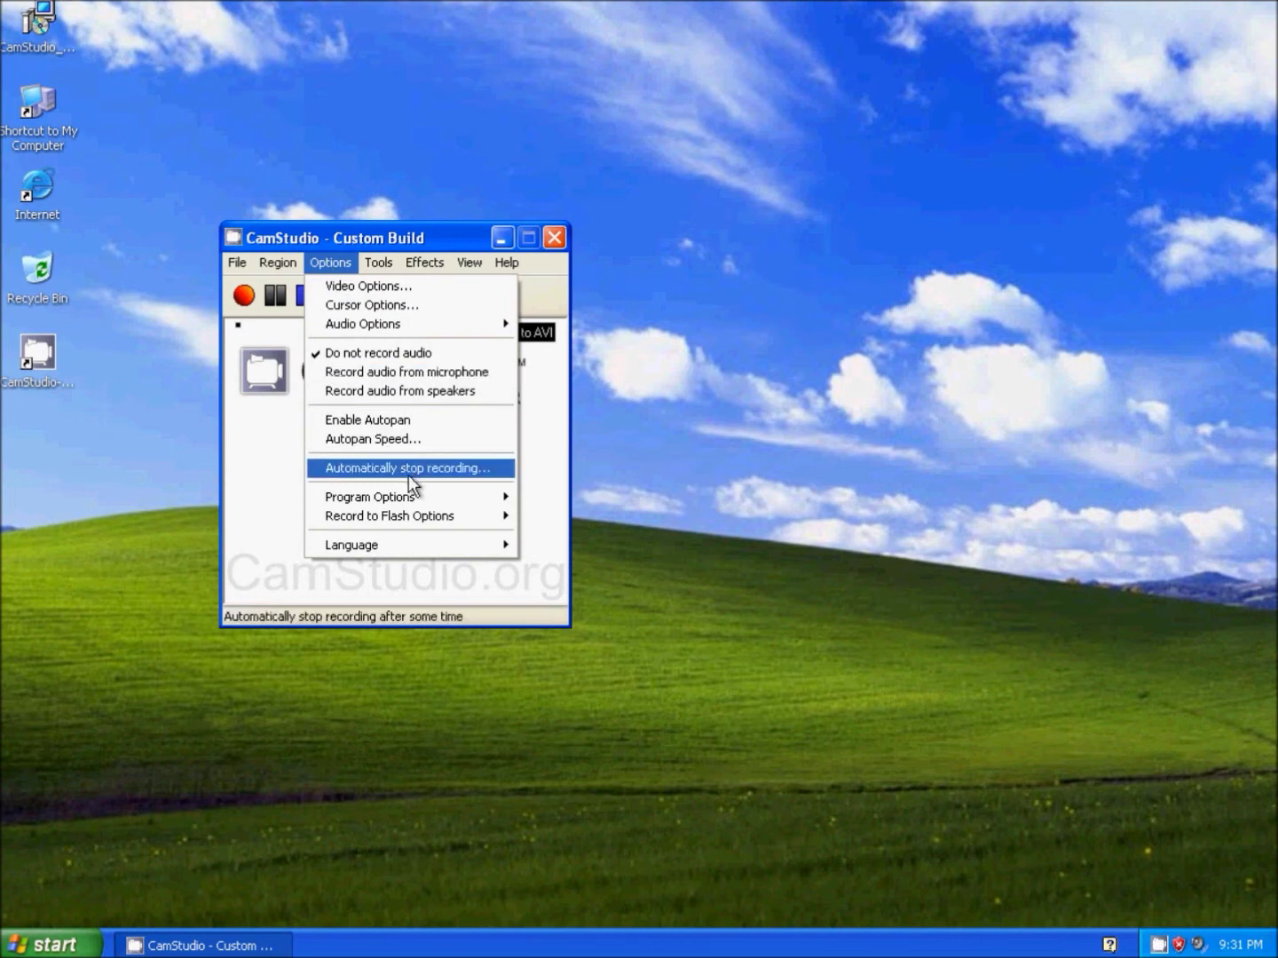
mouse_move(370, 496)
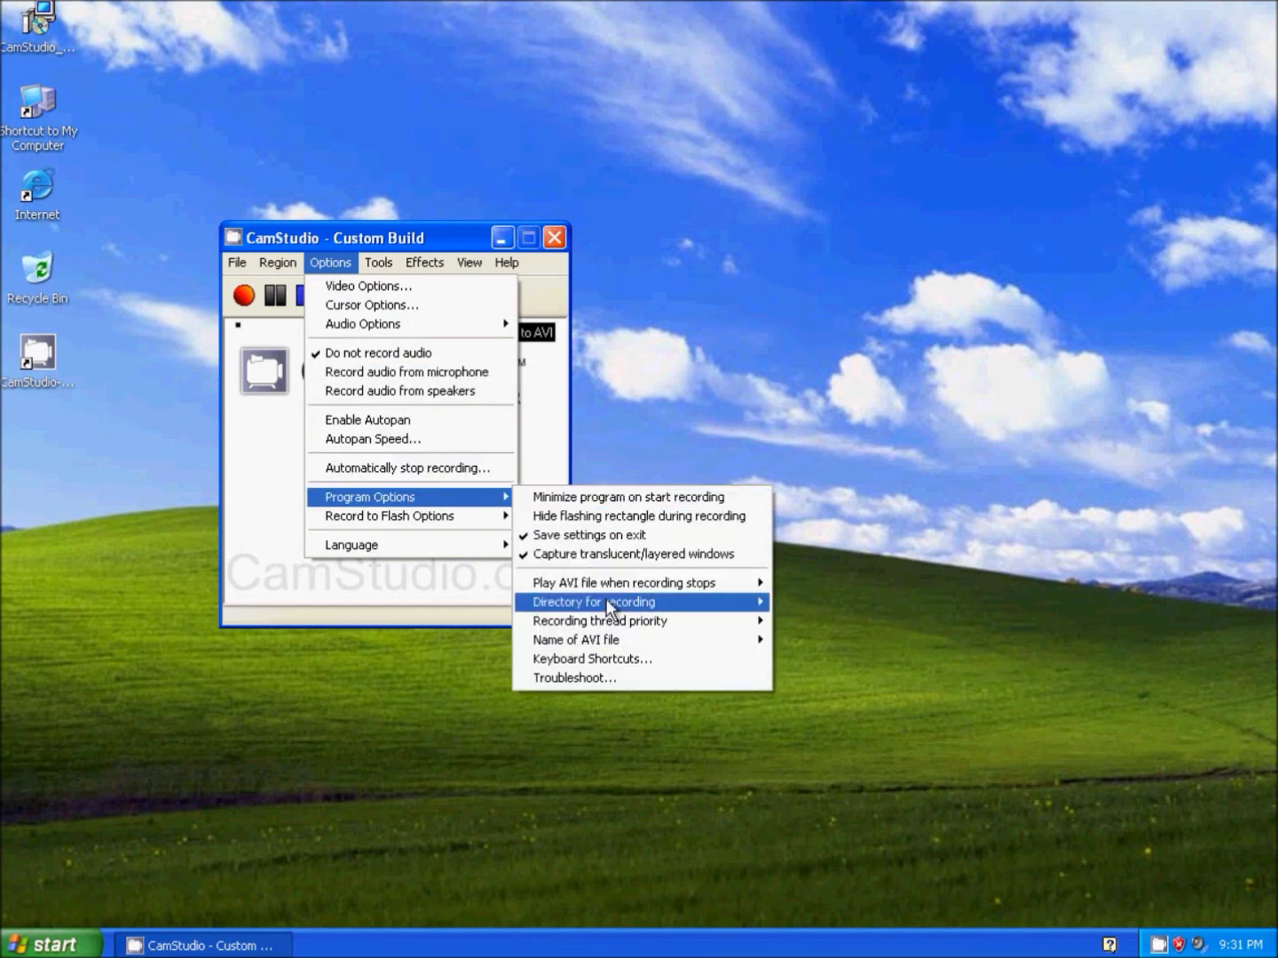
mouse_move(599, 640)
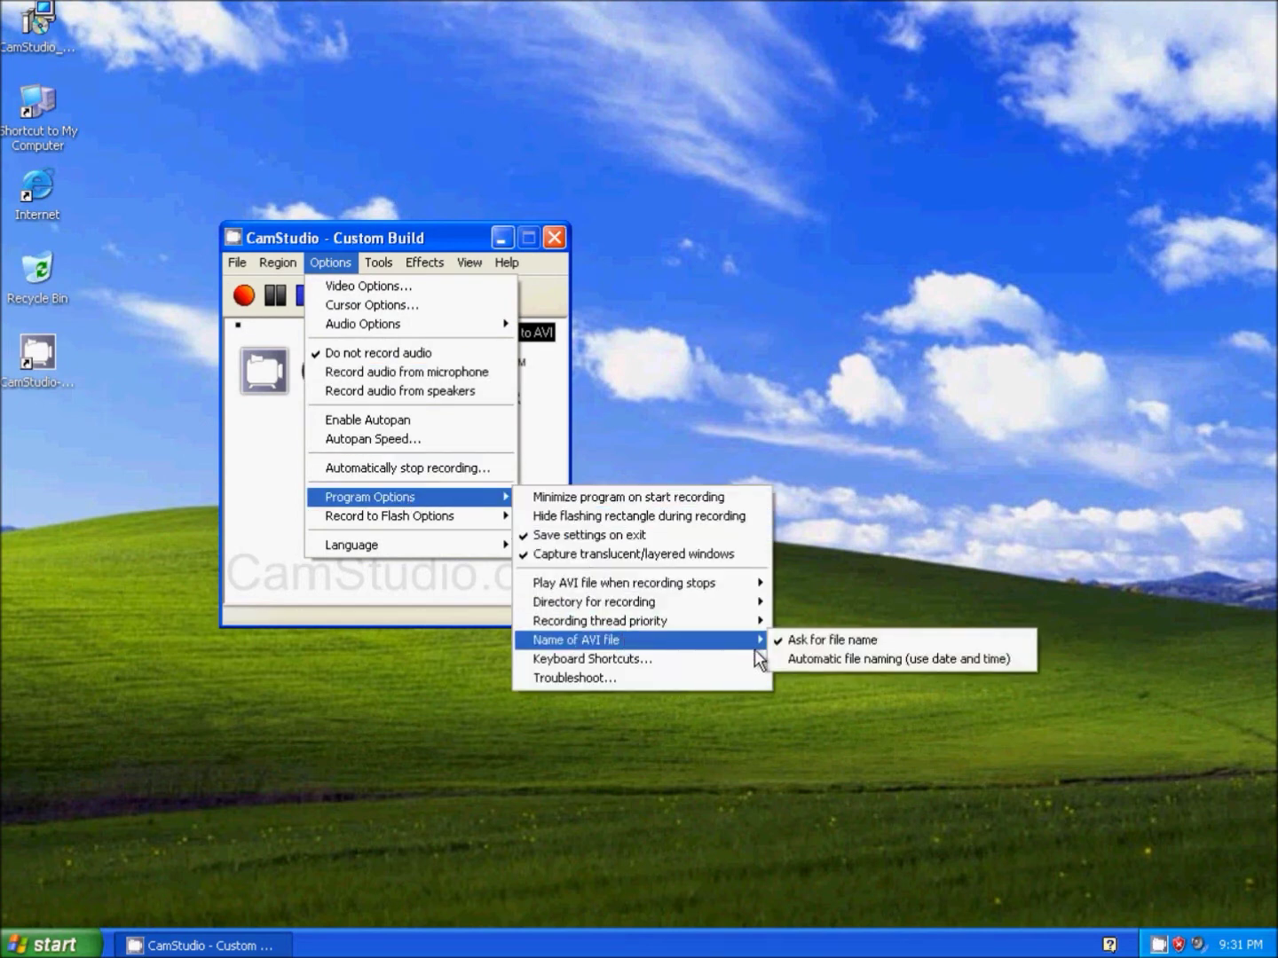
click(803, 646)
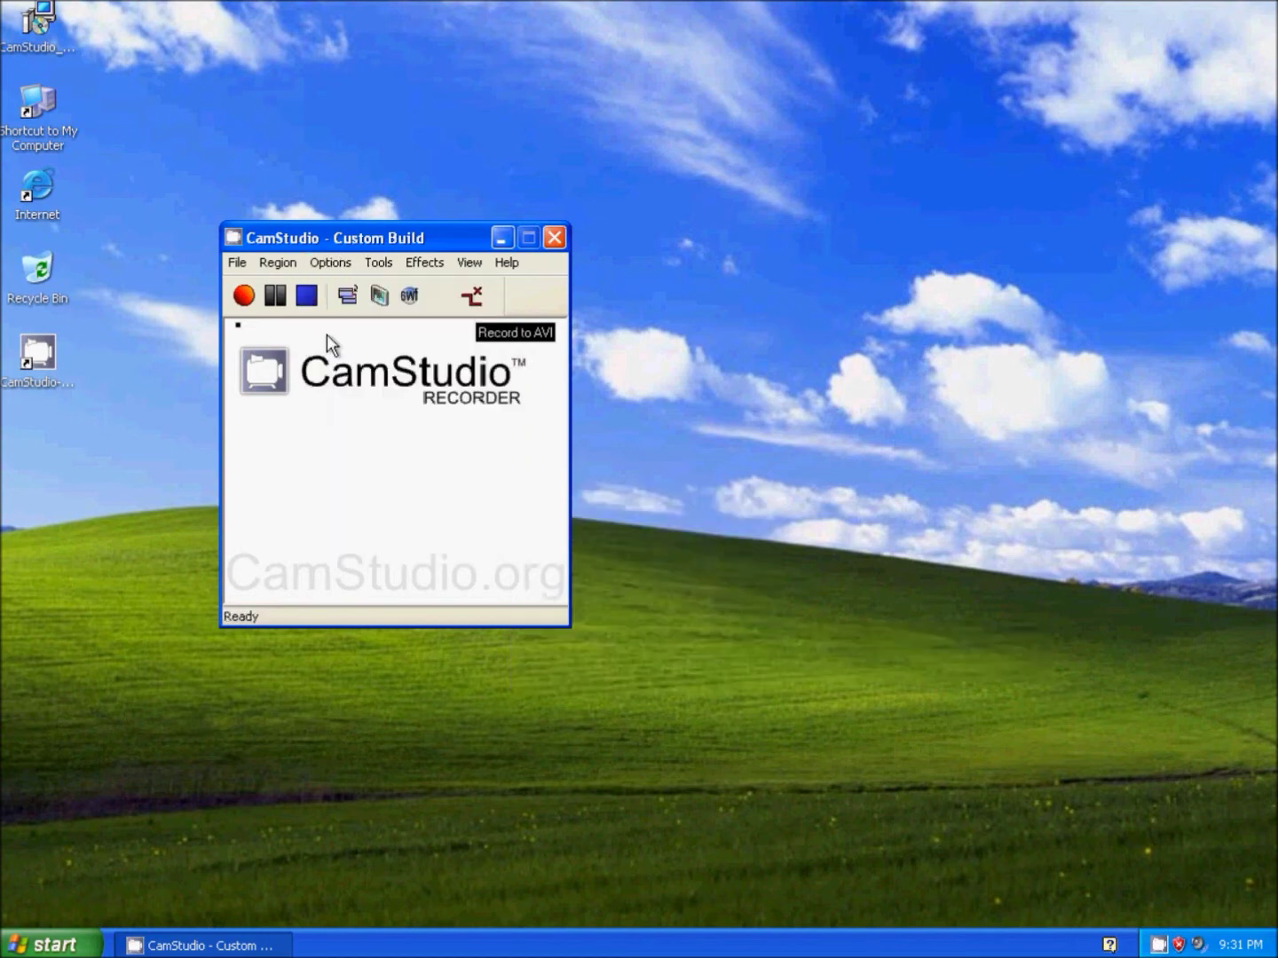
click(241, 296)
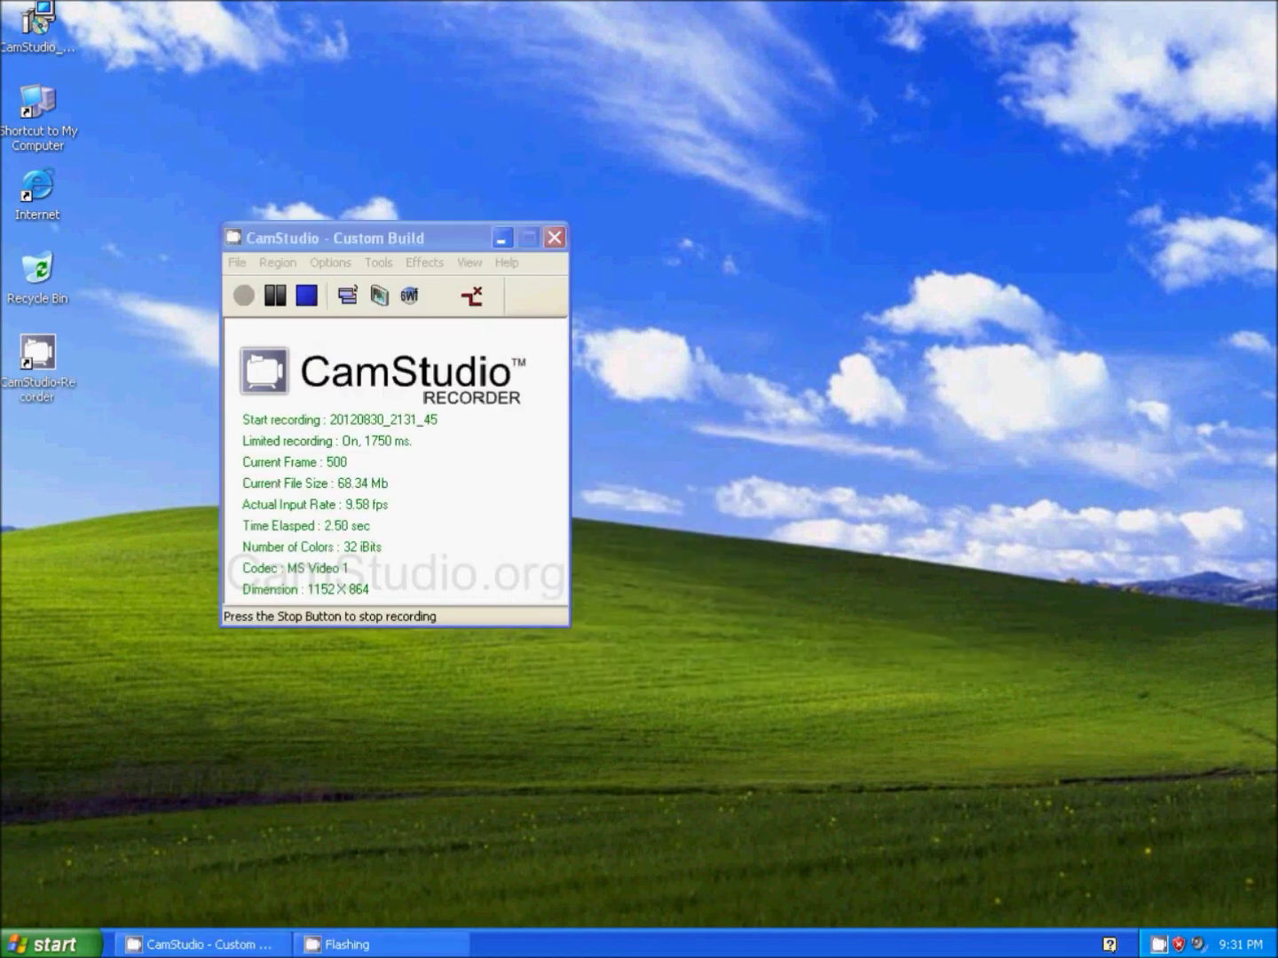
- Stop recording, save it to the Desktop as recording.avi, play it, and close CamStudio
click(308, 295)
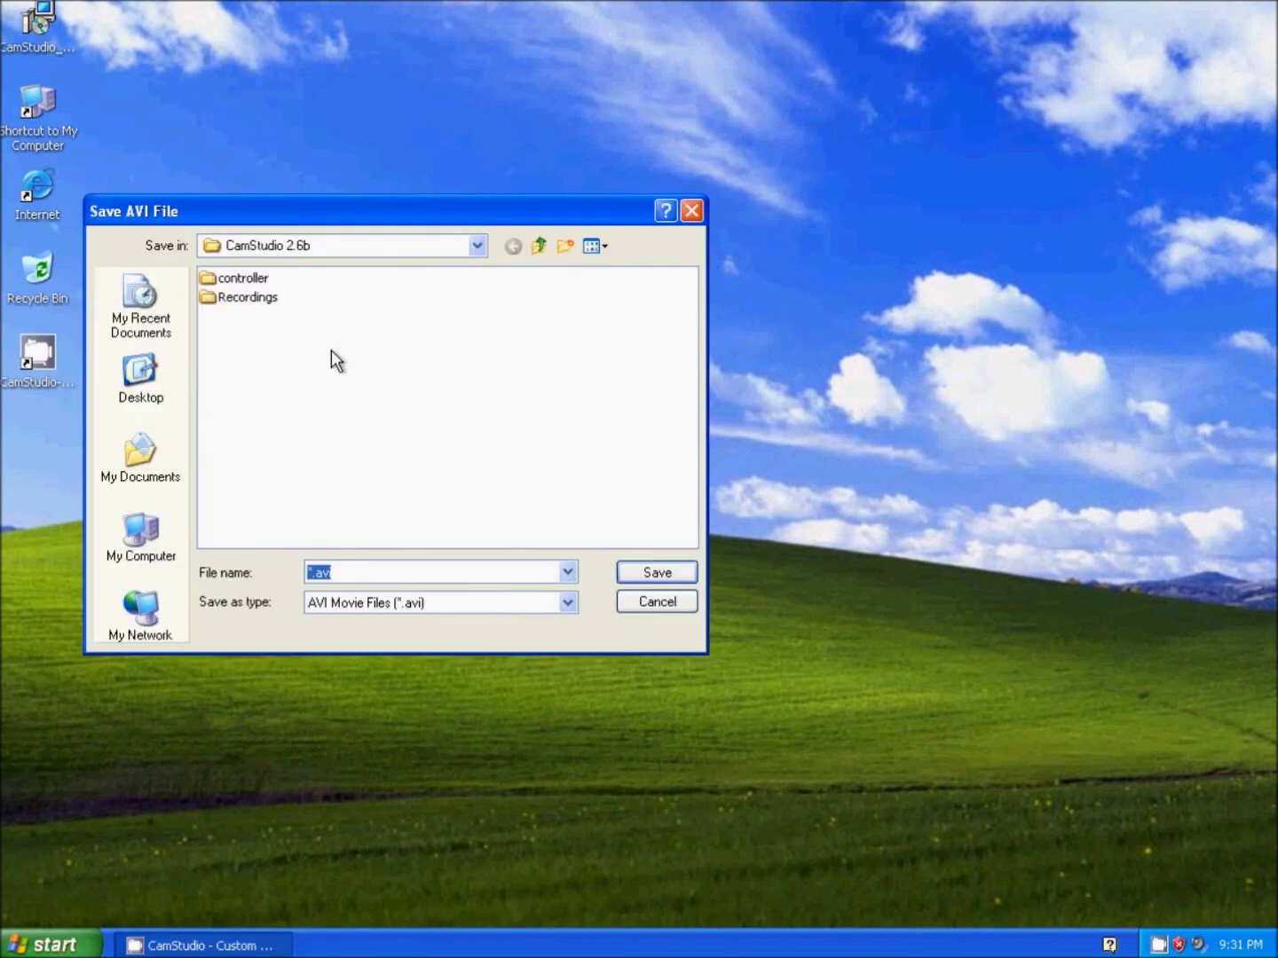
text(1)
key(BackSpace)
text(45)
click(140, 380)
click(656, 572)
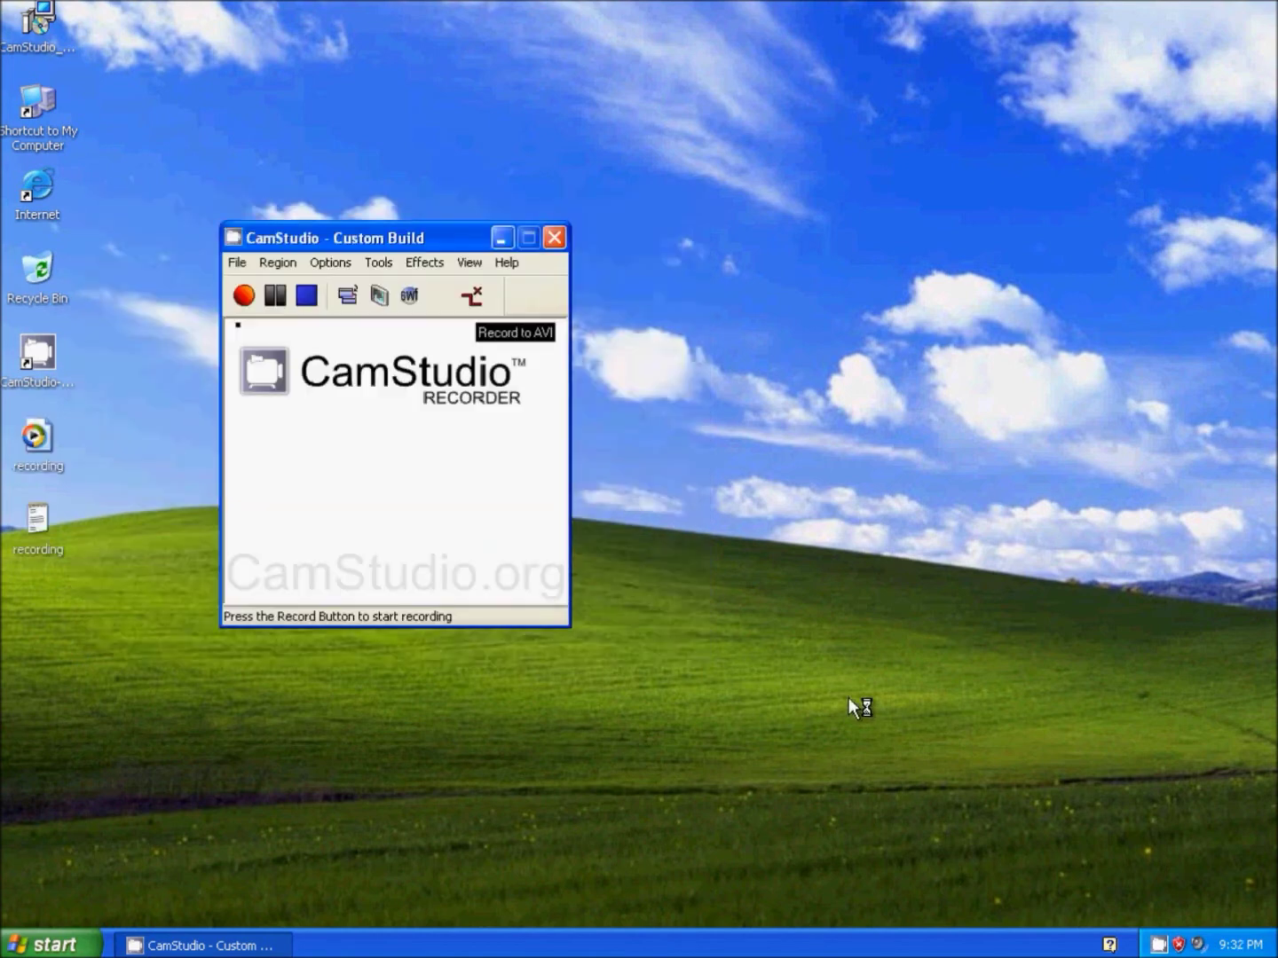
double_click(763, 101)
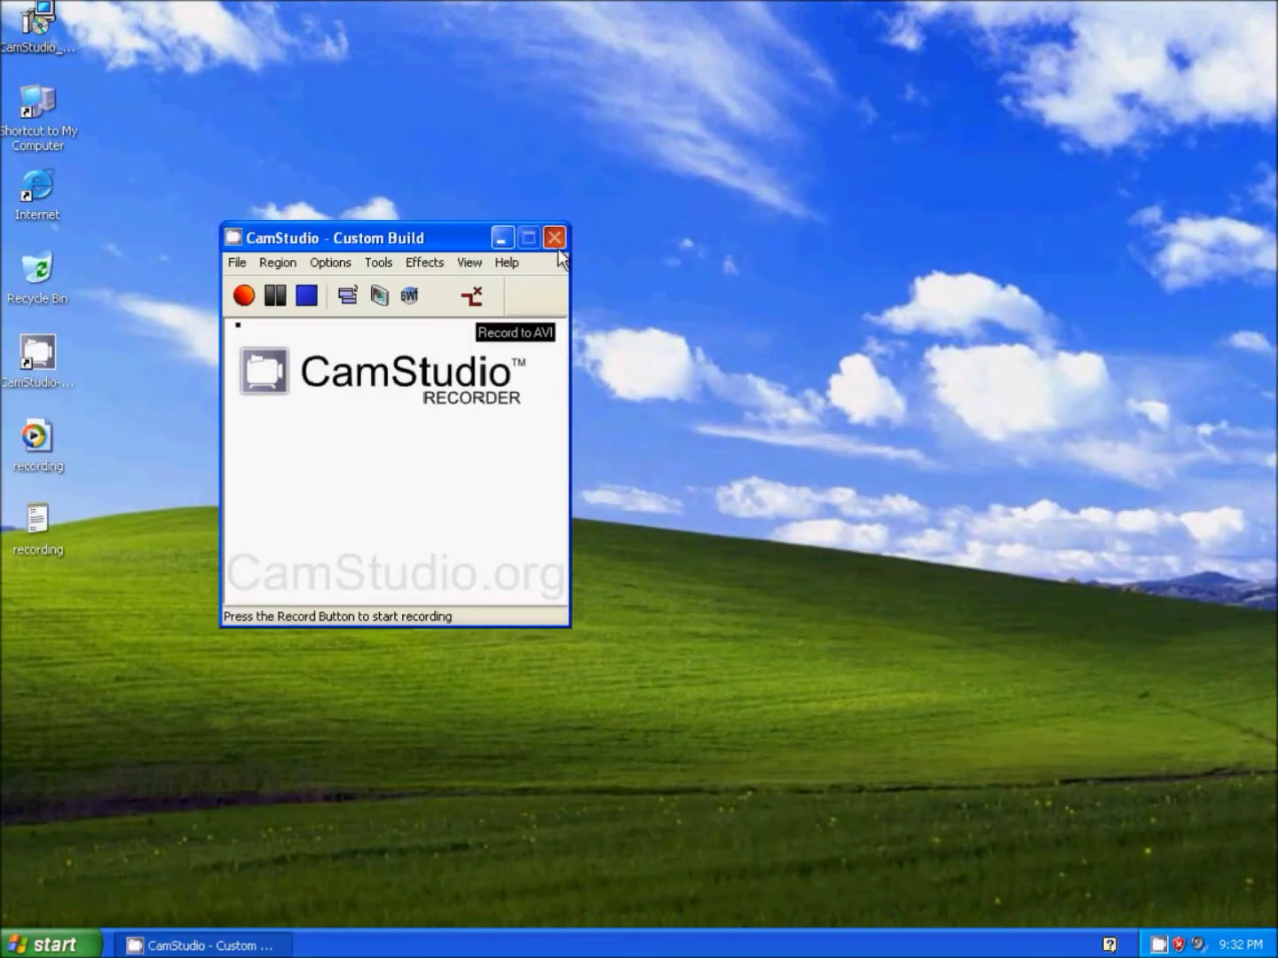
click(554, 237)
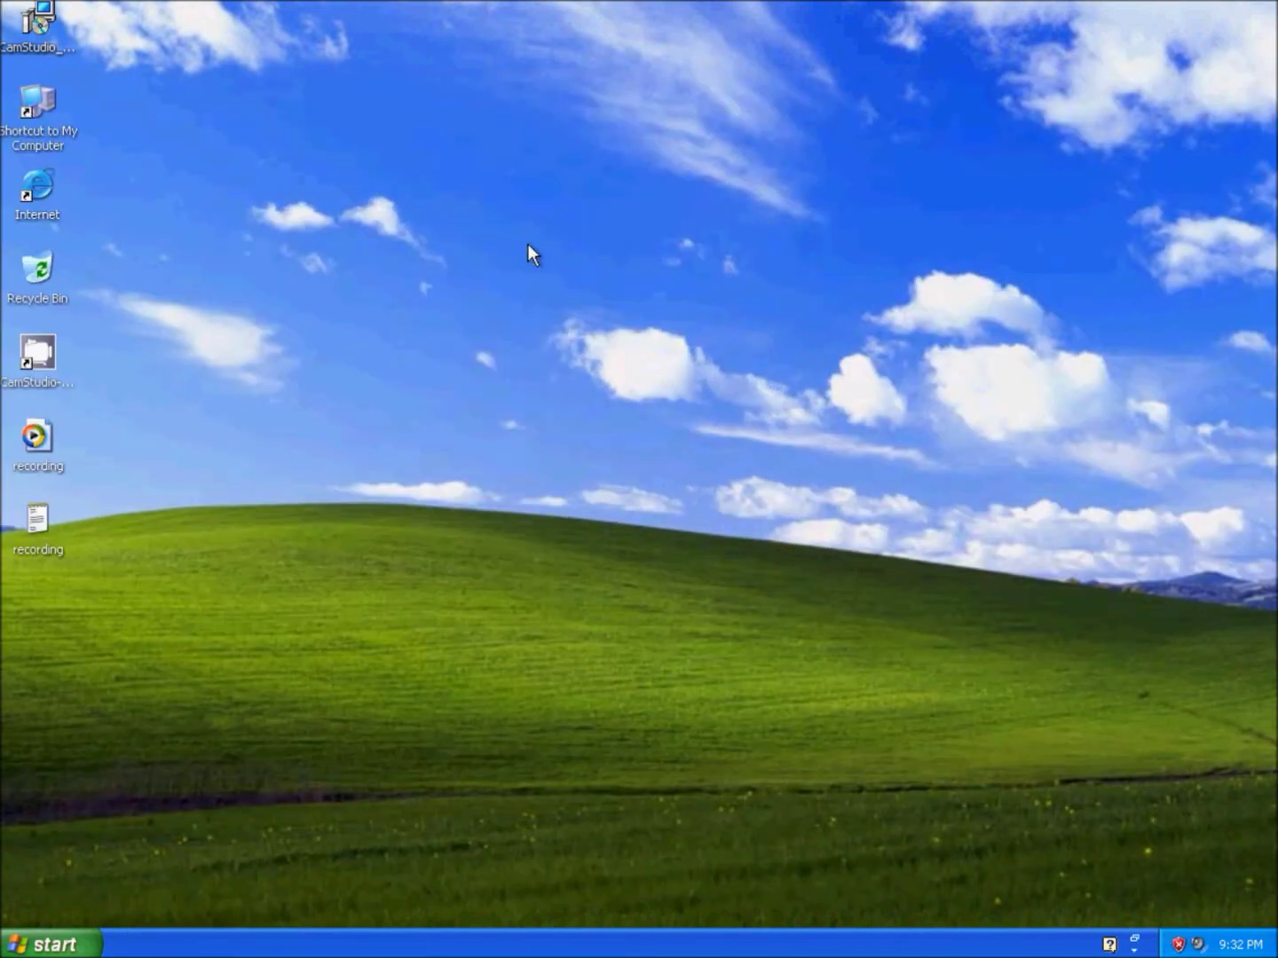
- Browse to C:\Program Files\CamStudio 2.6b and launch CamStudio Player Classic
double_click(43, 132)
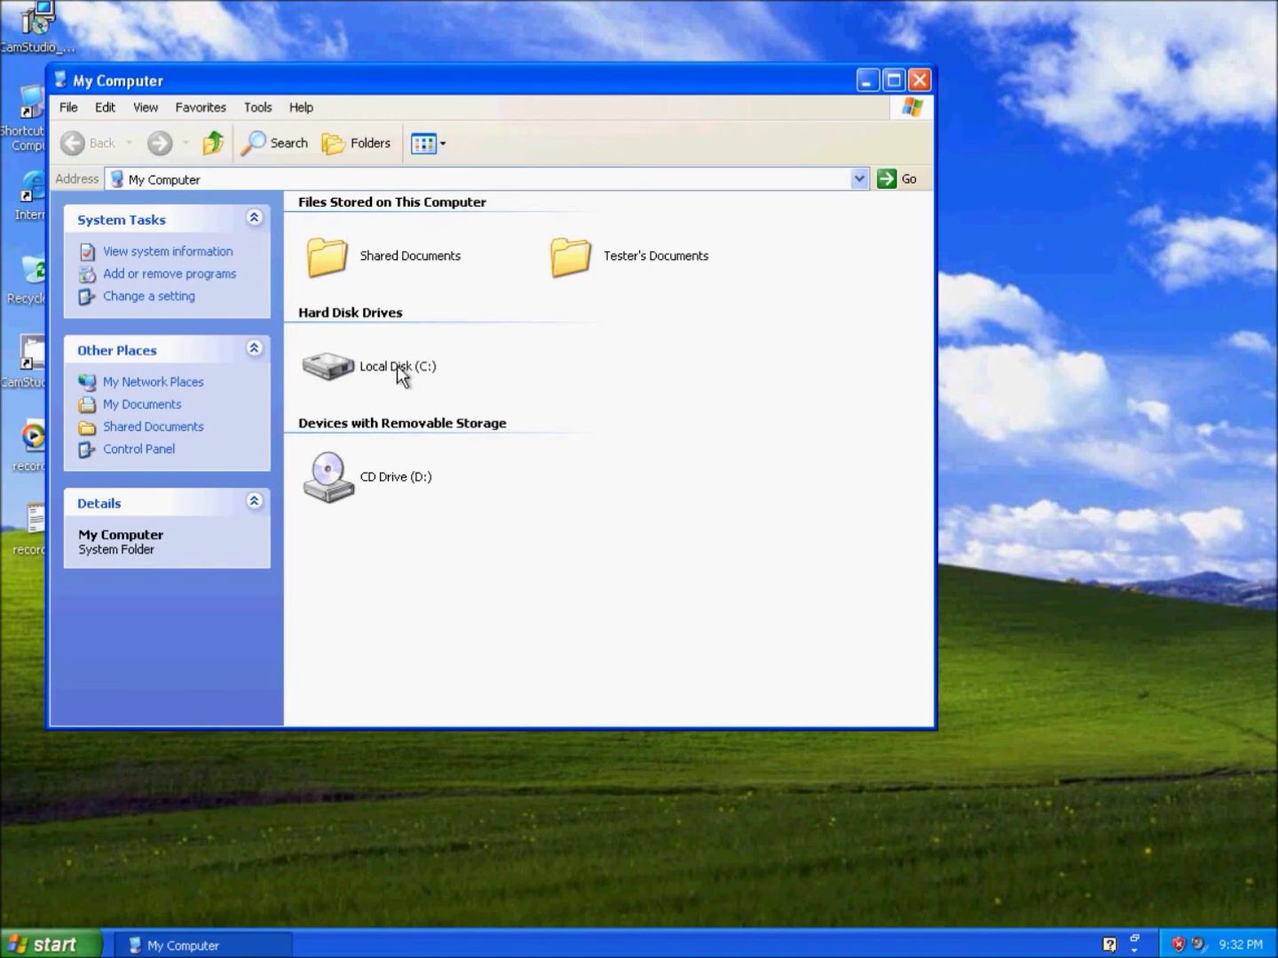
double_click(396, 365)
click(412, 358)
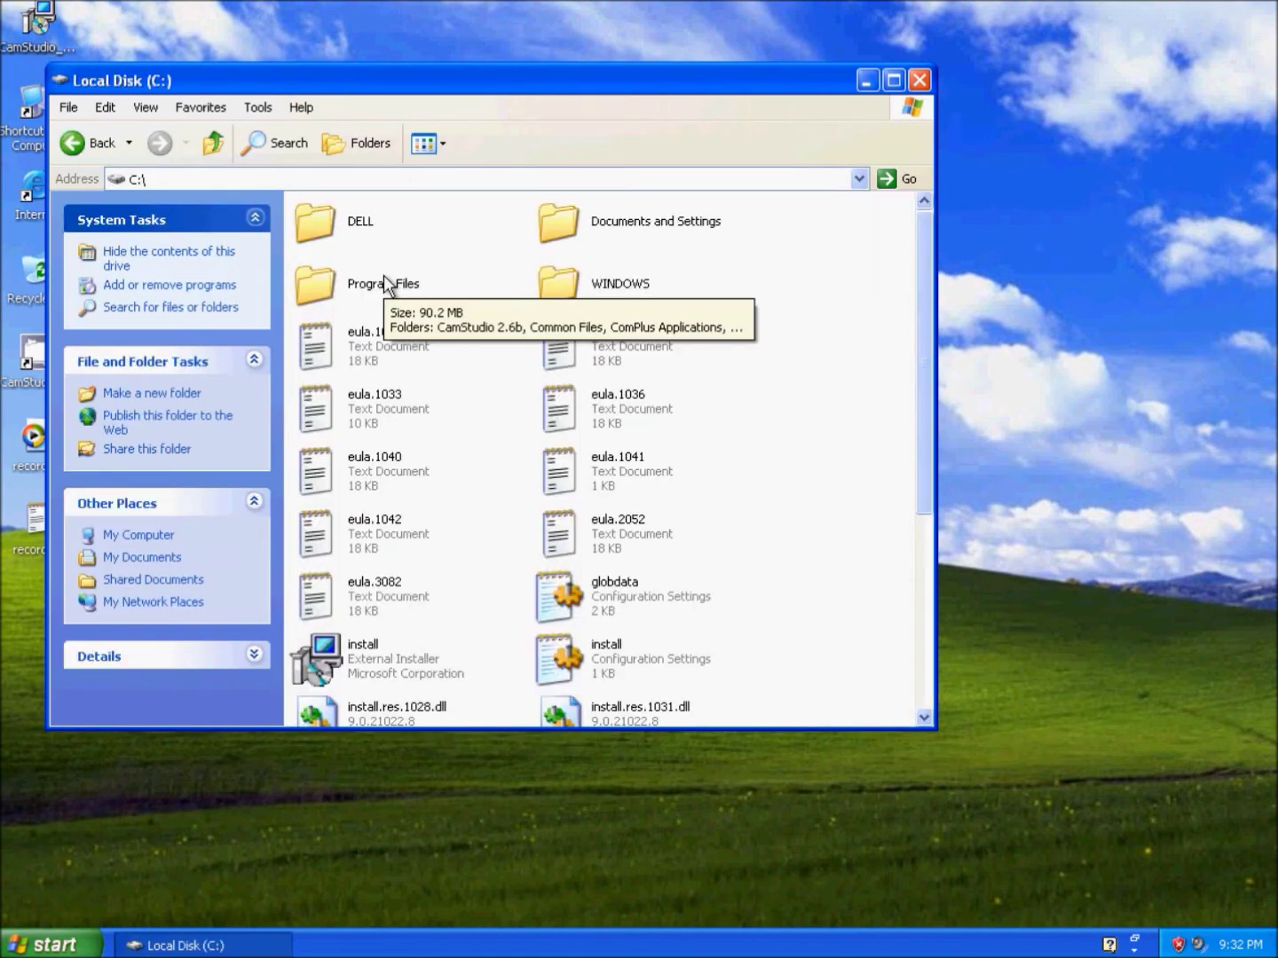
double_click(383, 276)
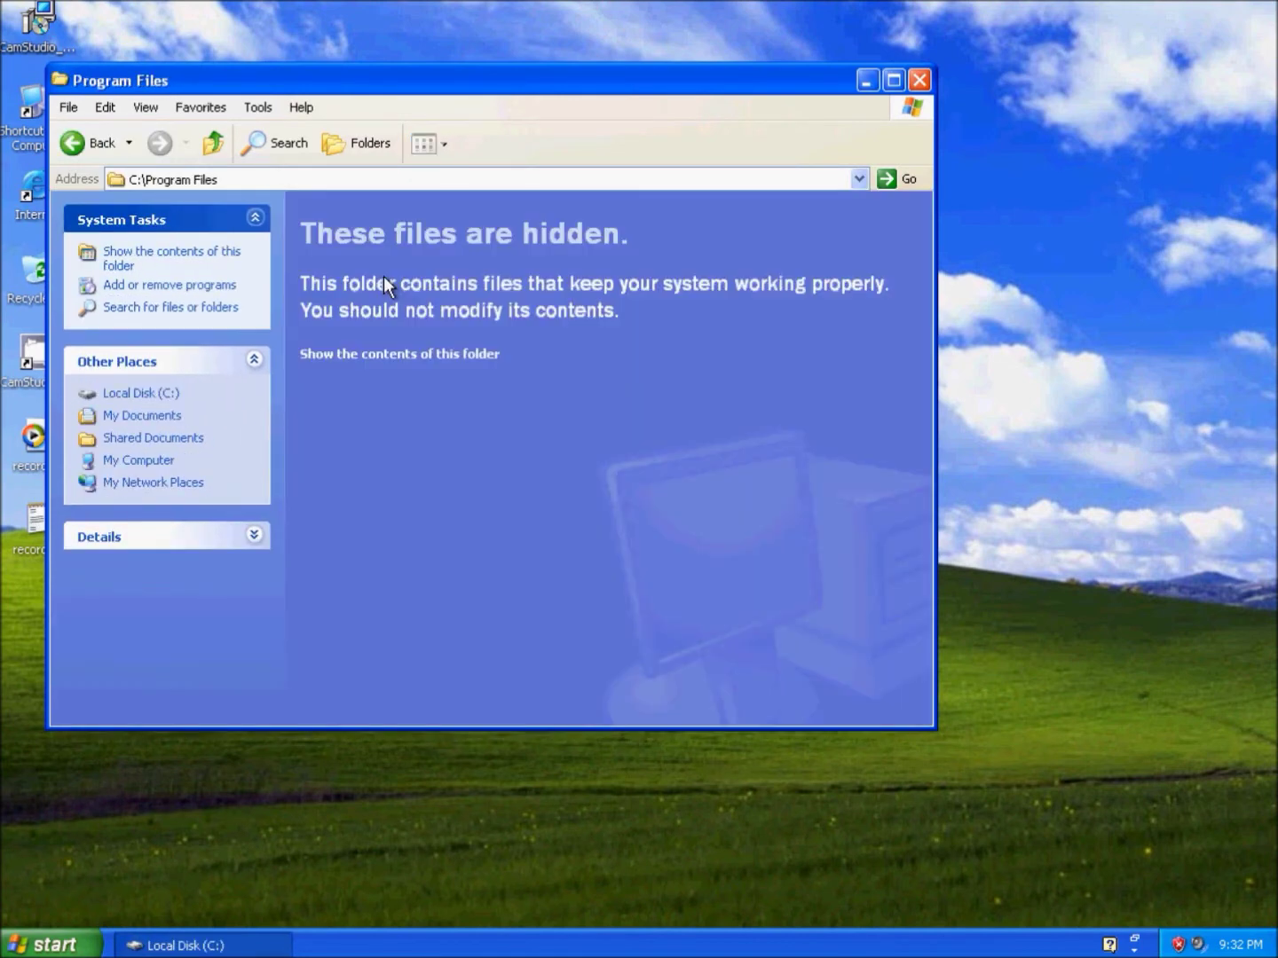
click(405, 354)
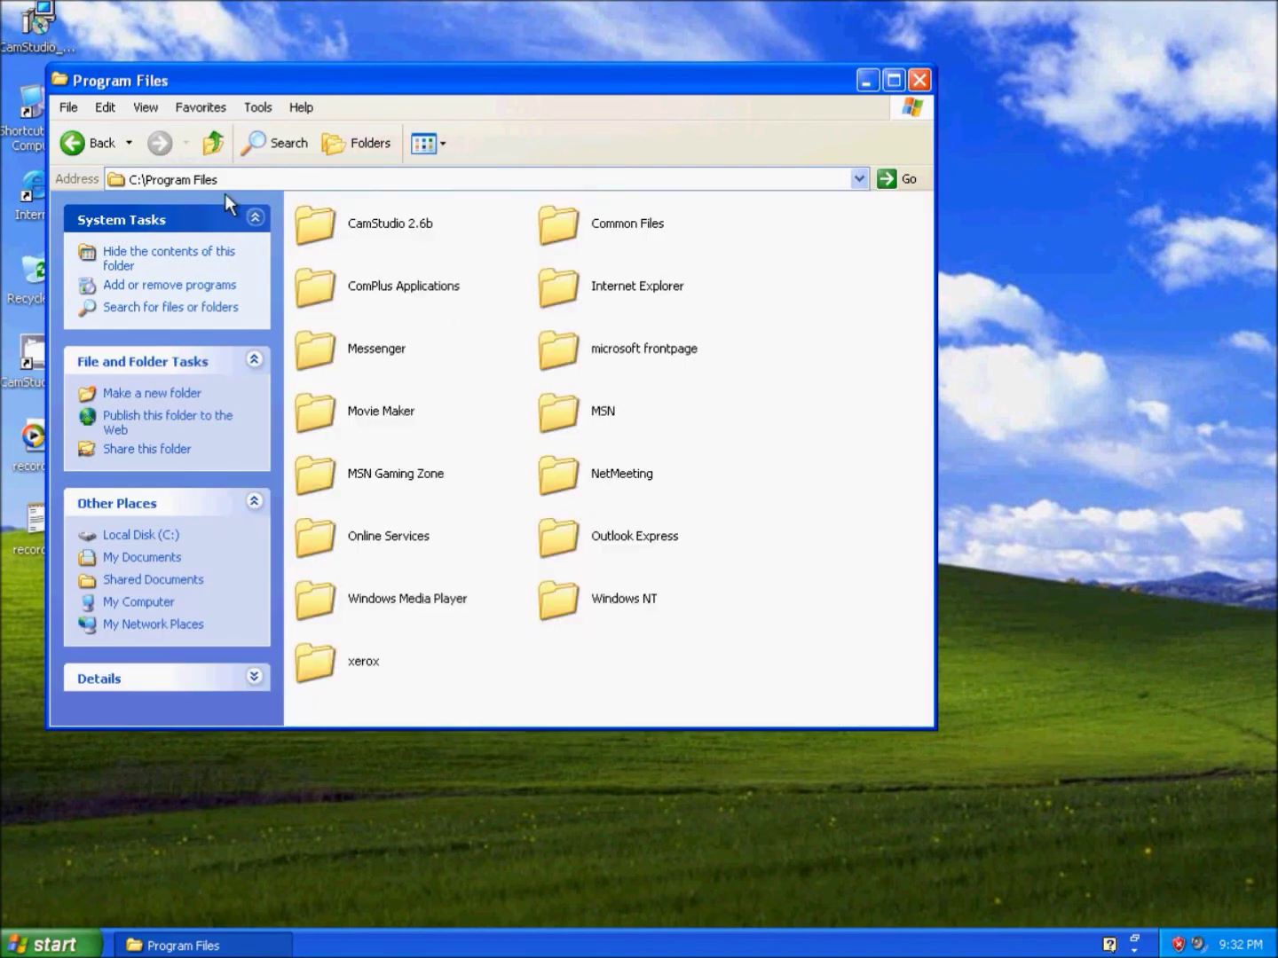
double_click(399, 237)
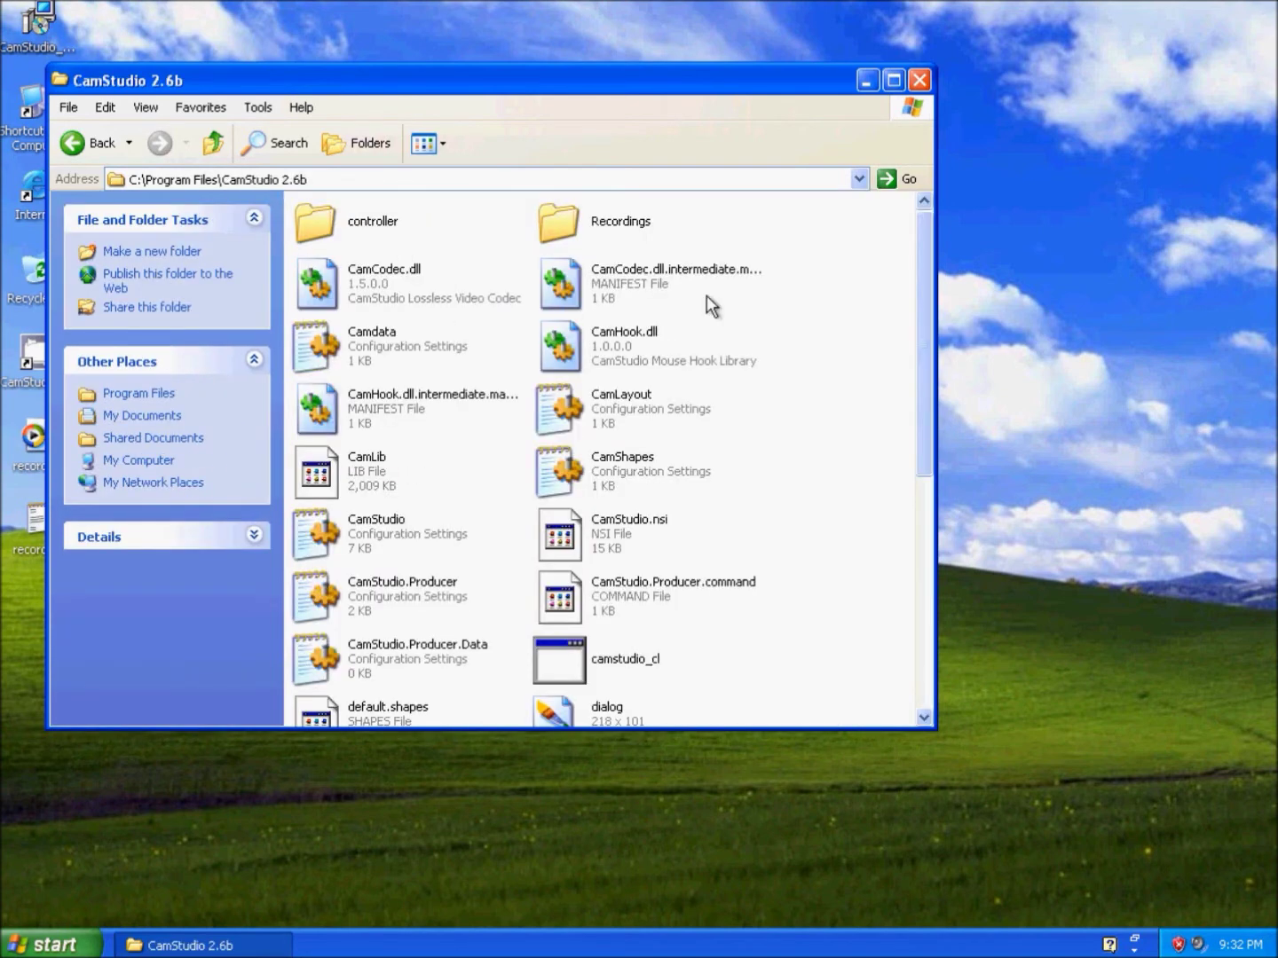
scroll(707, 296, down, 3)
scroll(748, 458, down, 3)
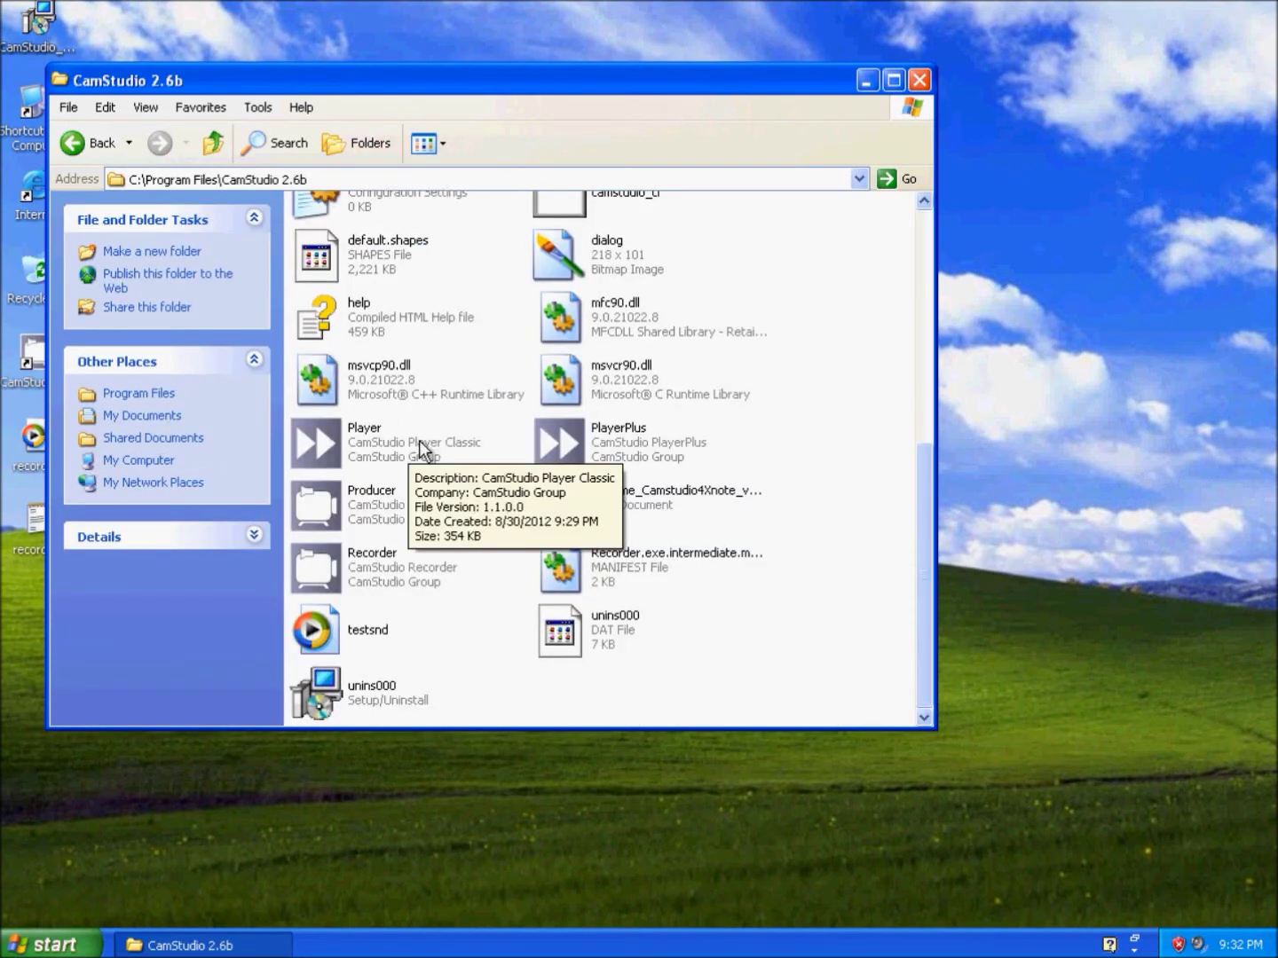
double_click(419, 446)
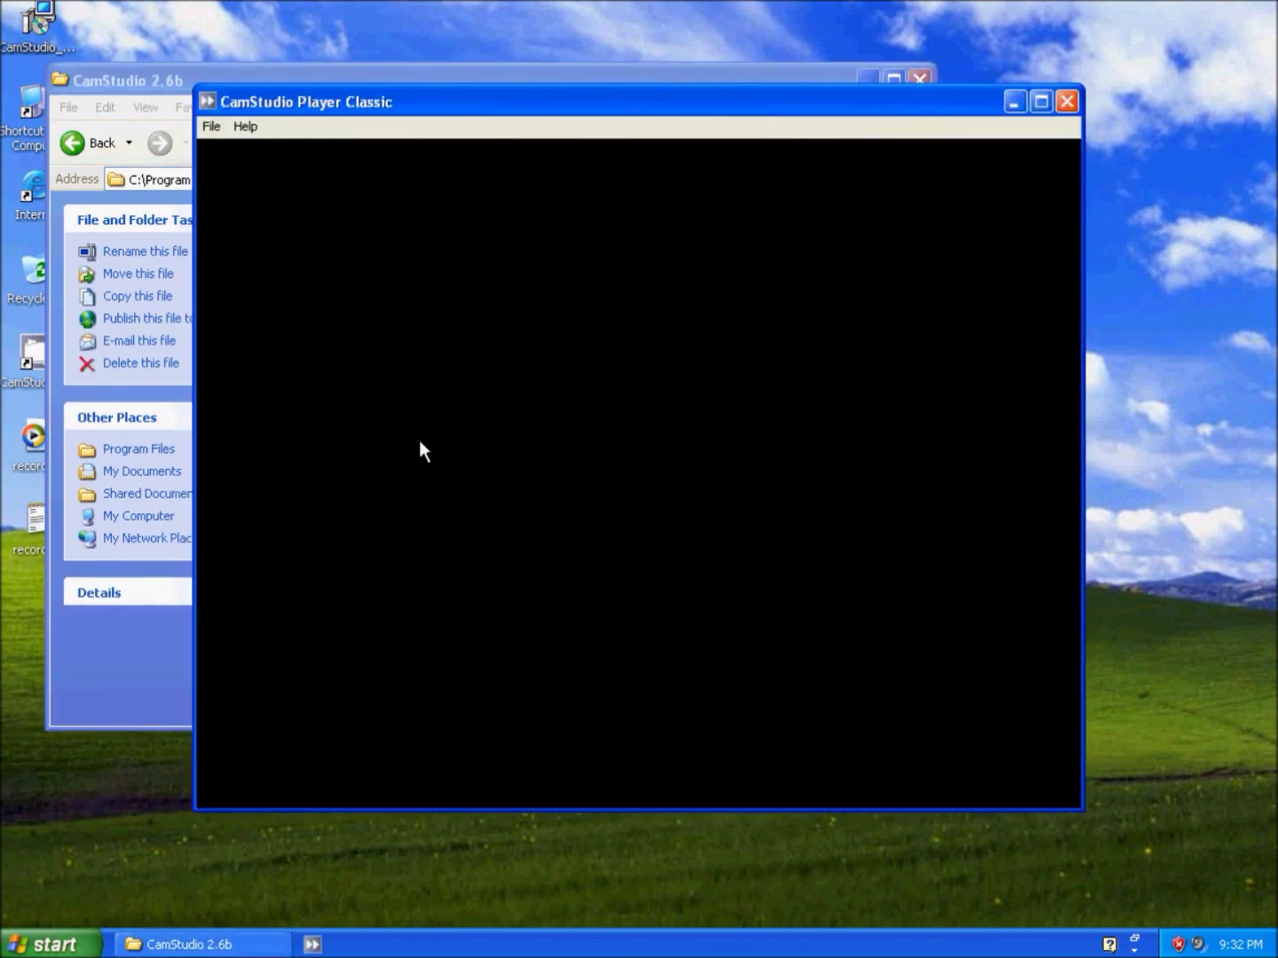
- Open recording.avi from the Desktop in Player Classic
click(210, 129)
click(243, 151)
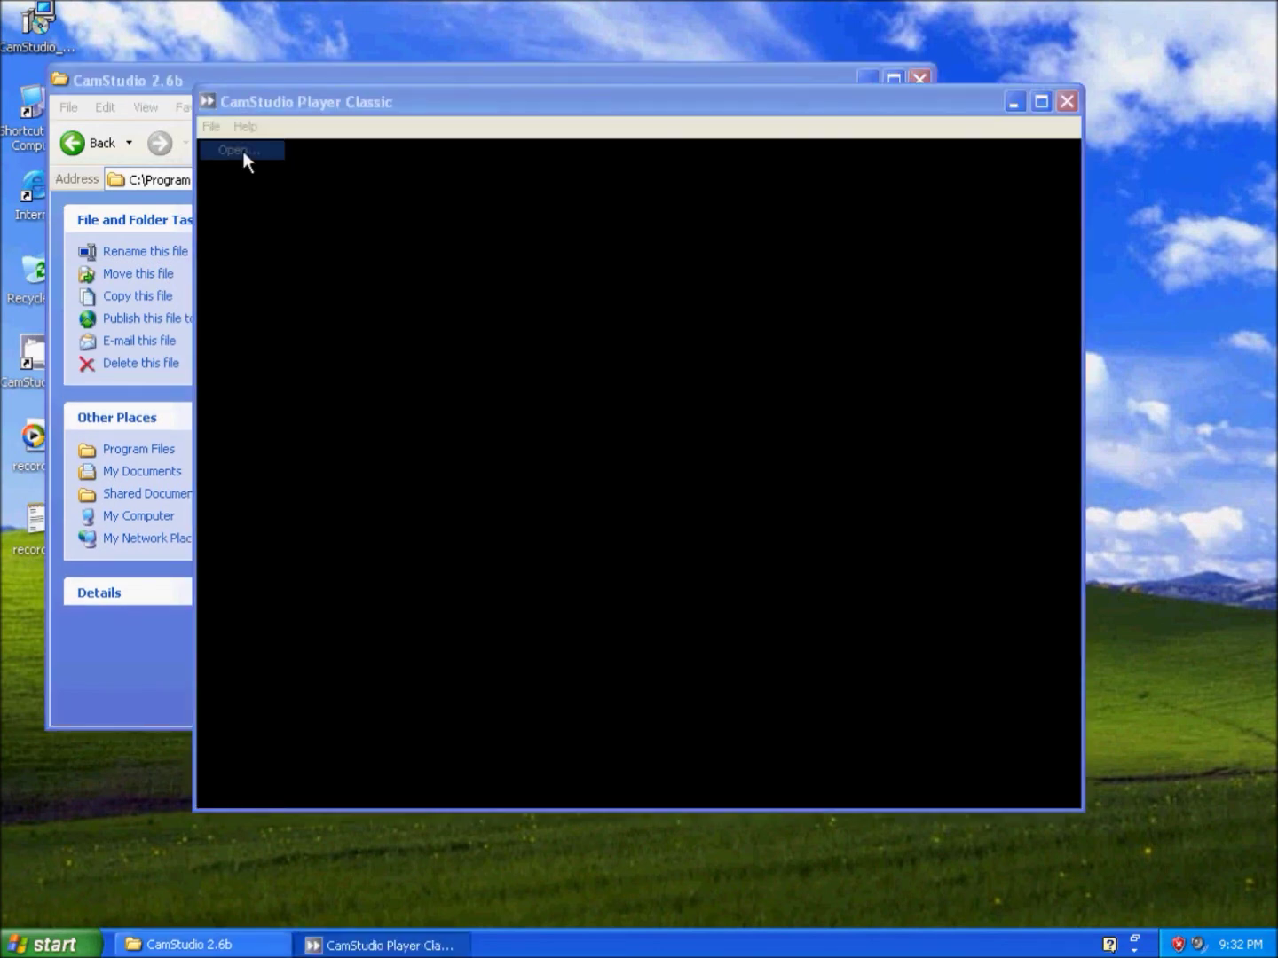
click(257, 325)
click(357, 282)
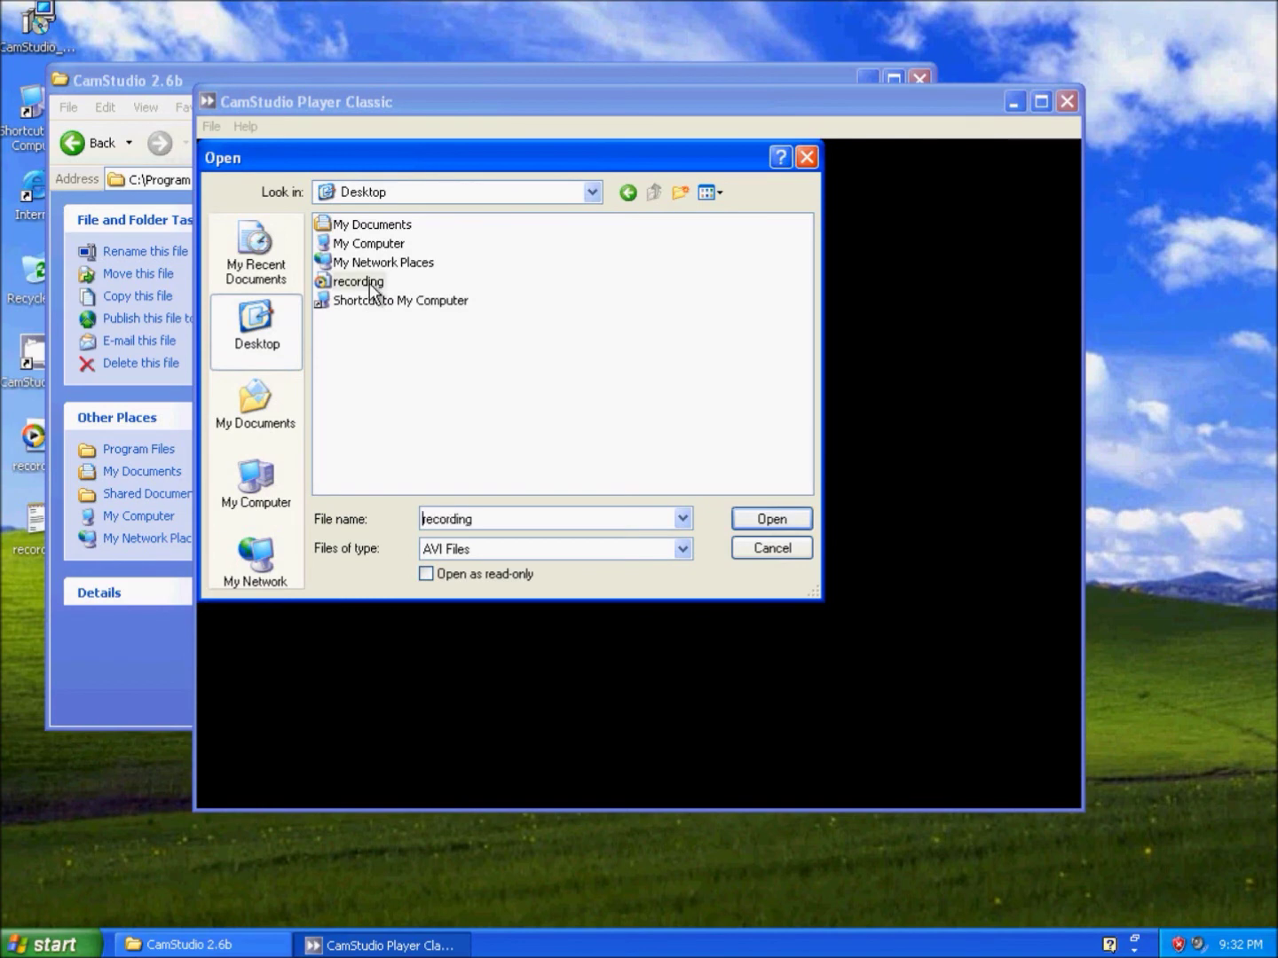
double_click(357, 282)
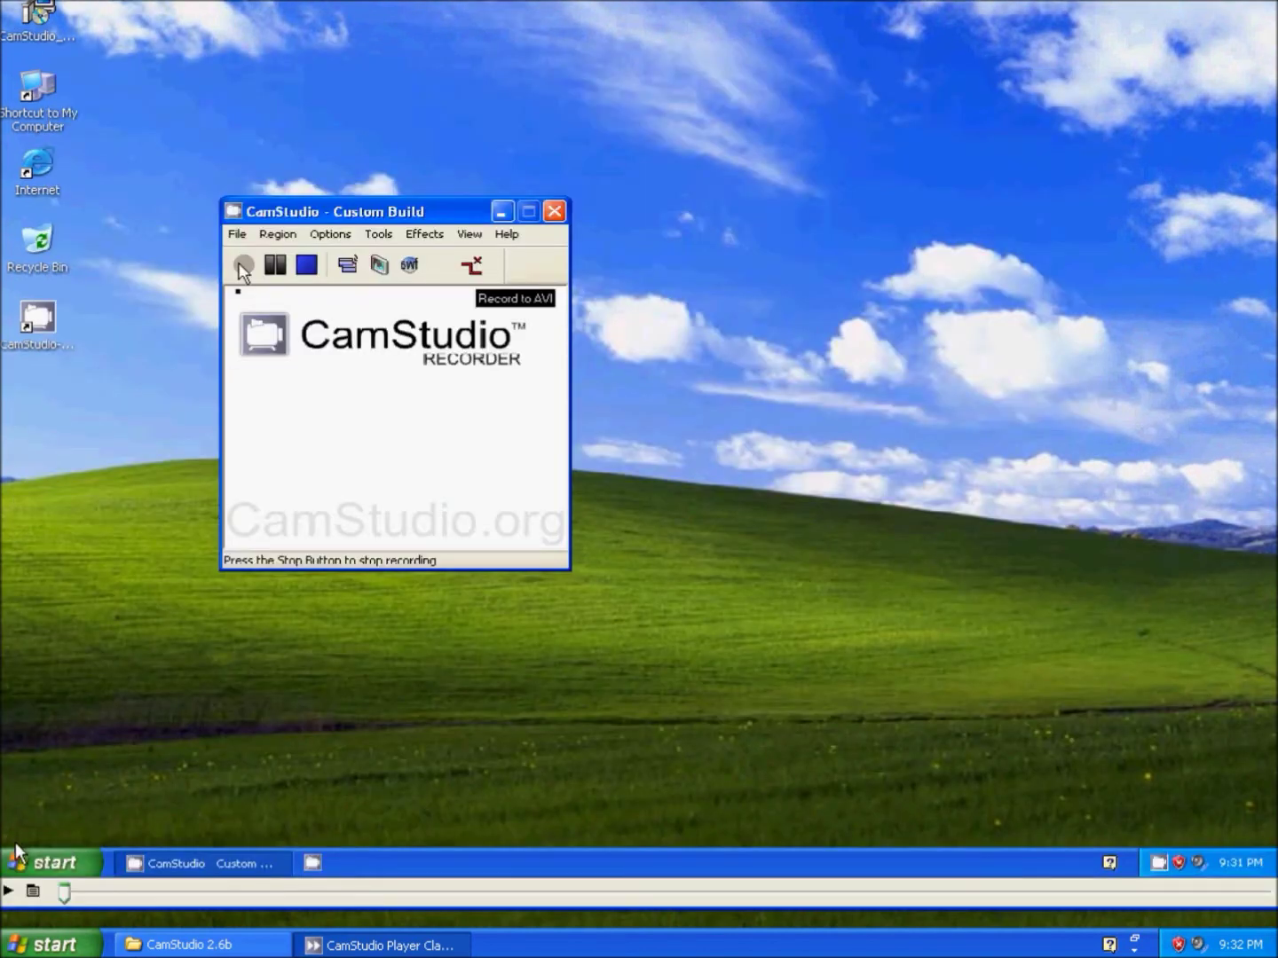
- Play the recording, shorten the player window, and close Player Classic
click(10, 891)
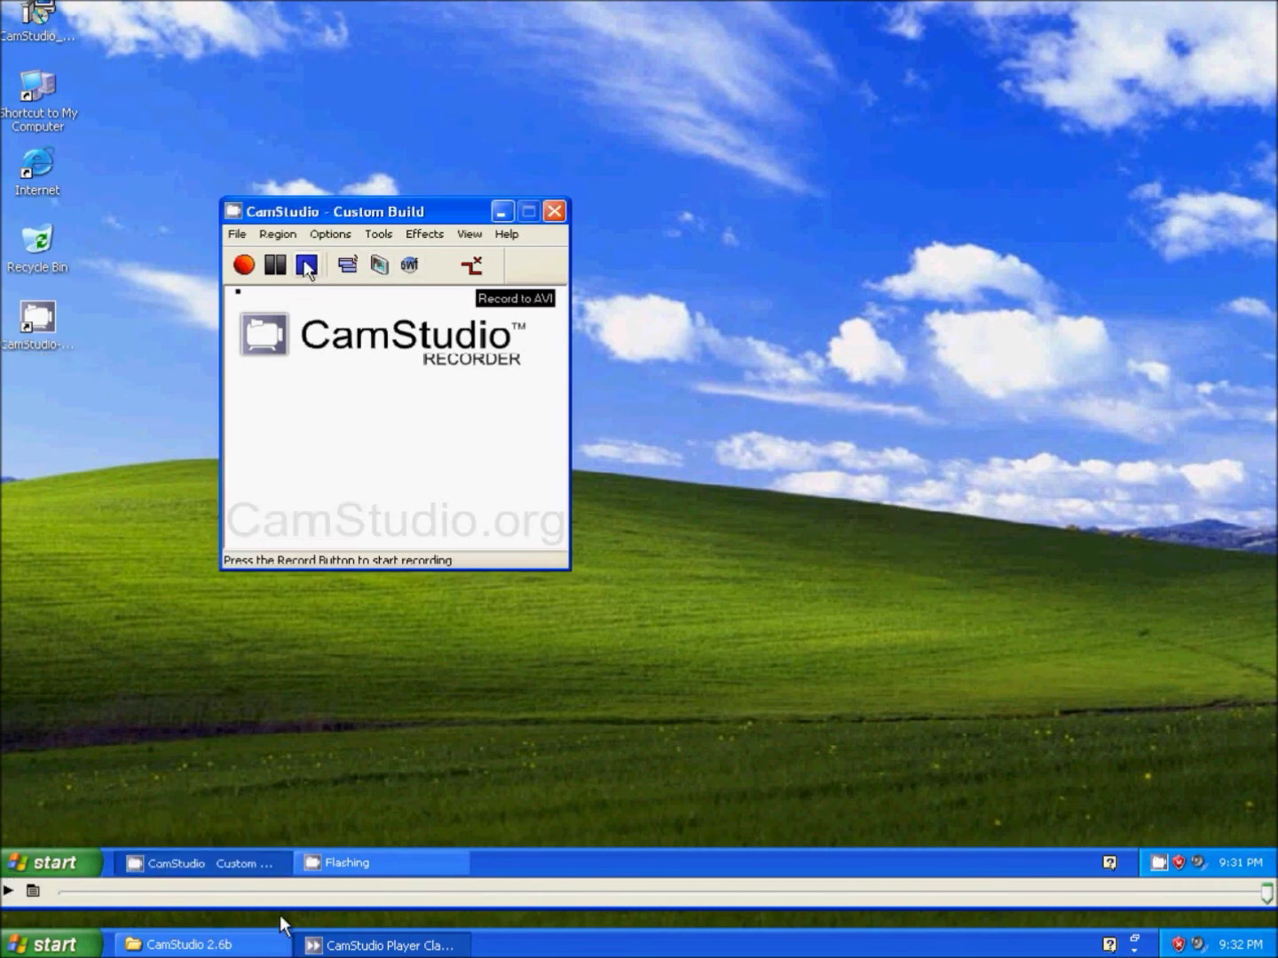
drag(283, 915, 287, 869)
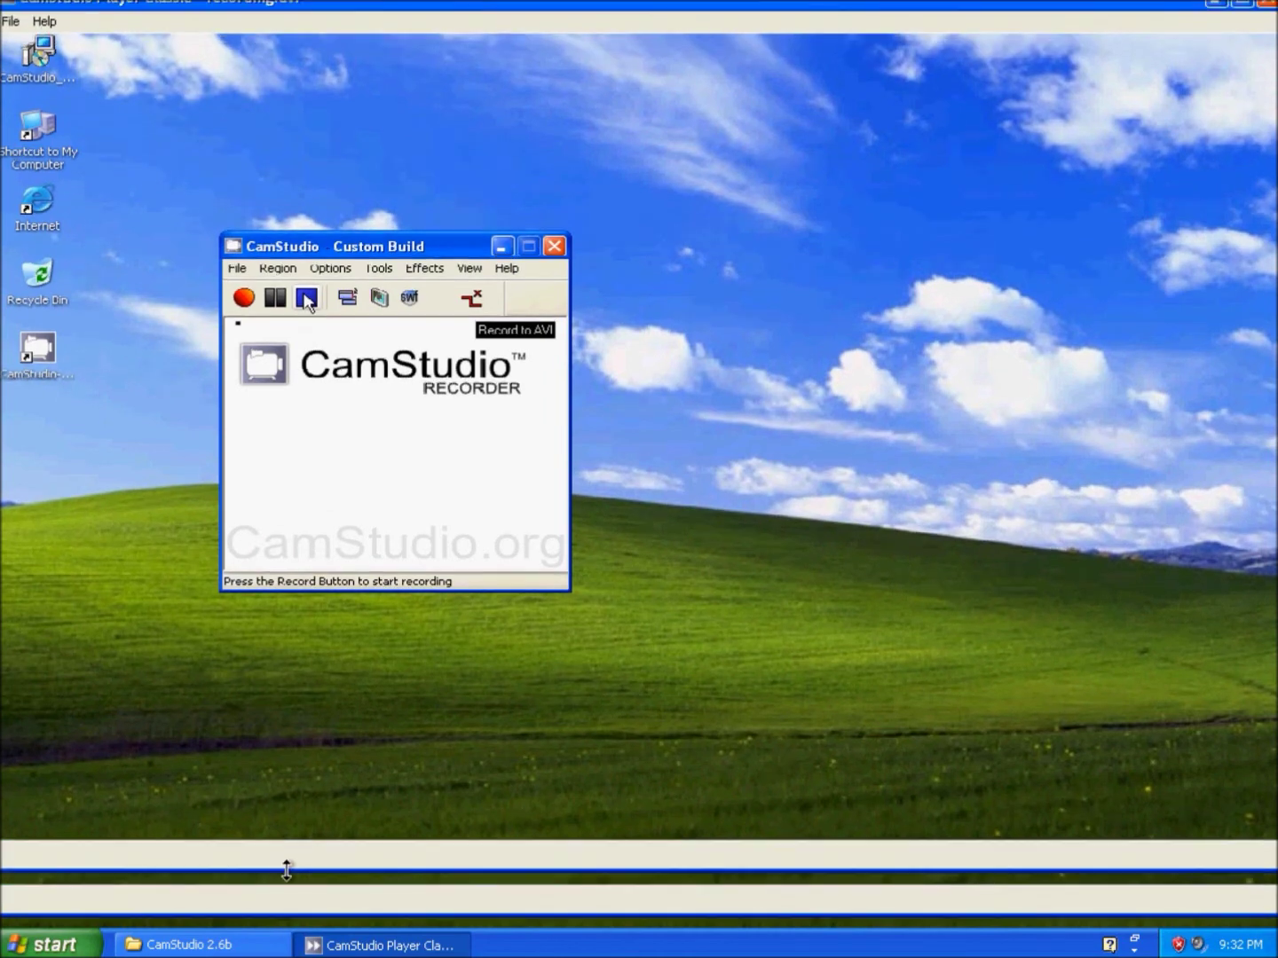
click(1266, 7)
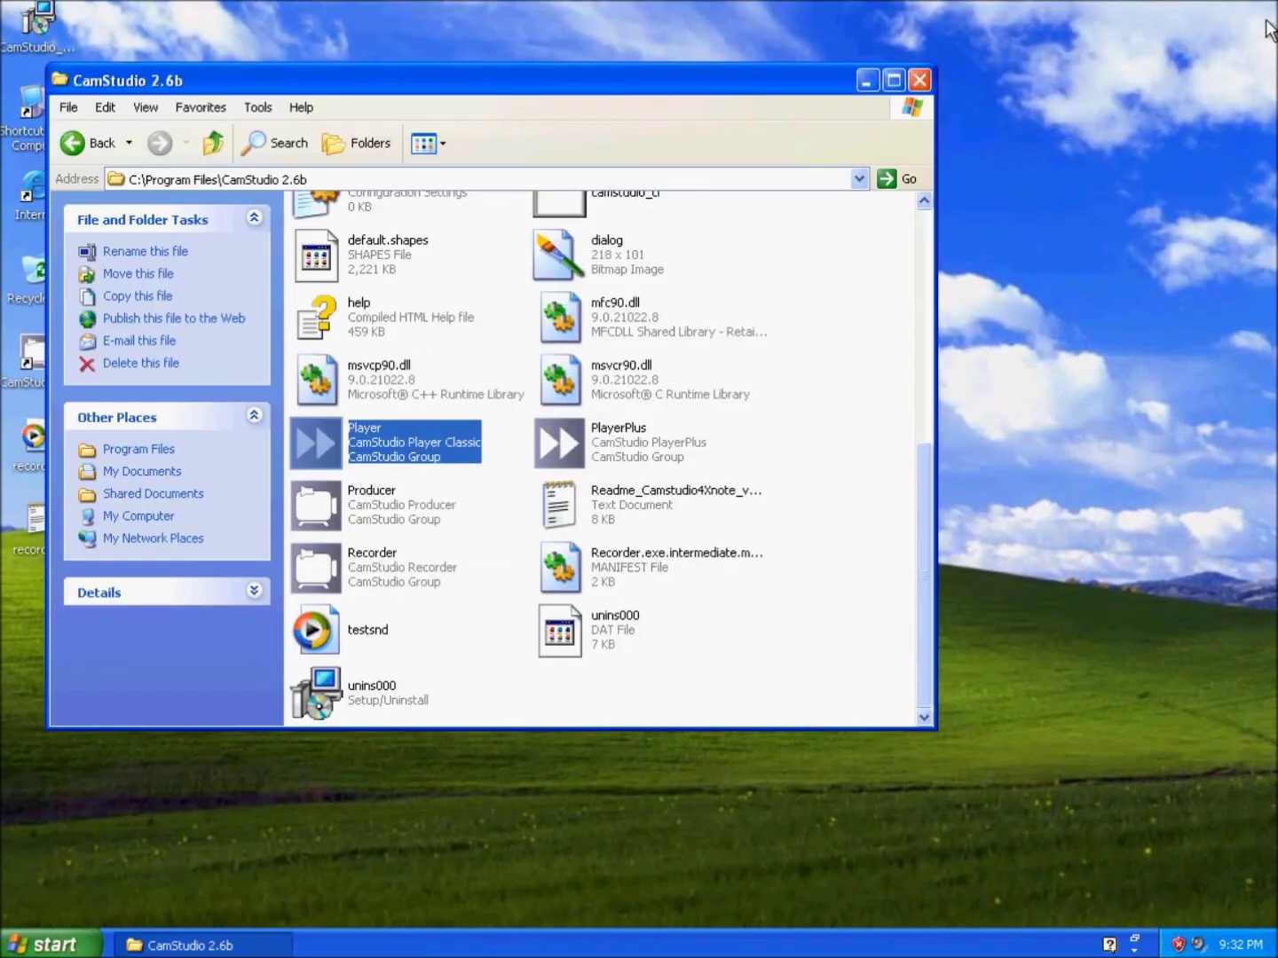
- Launch CamStudio PlayerPlus and open recording.avi from the Desktop
double_click(589, 450)
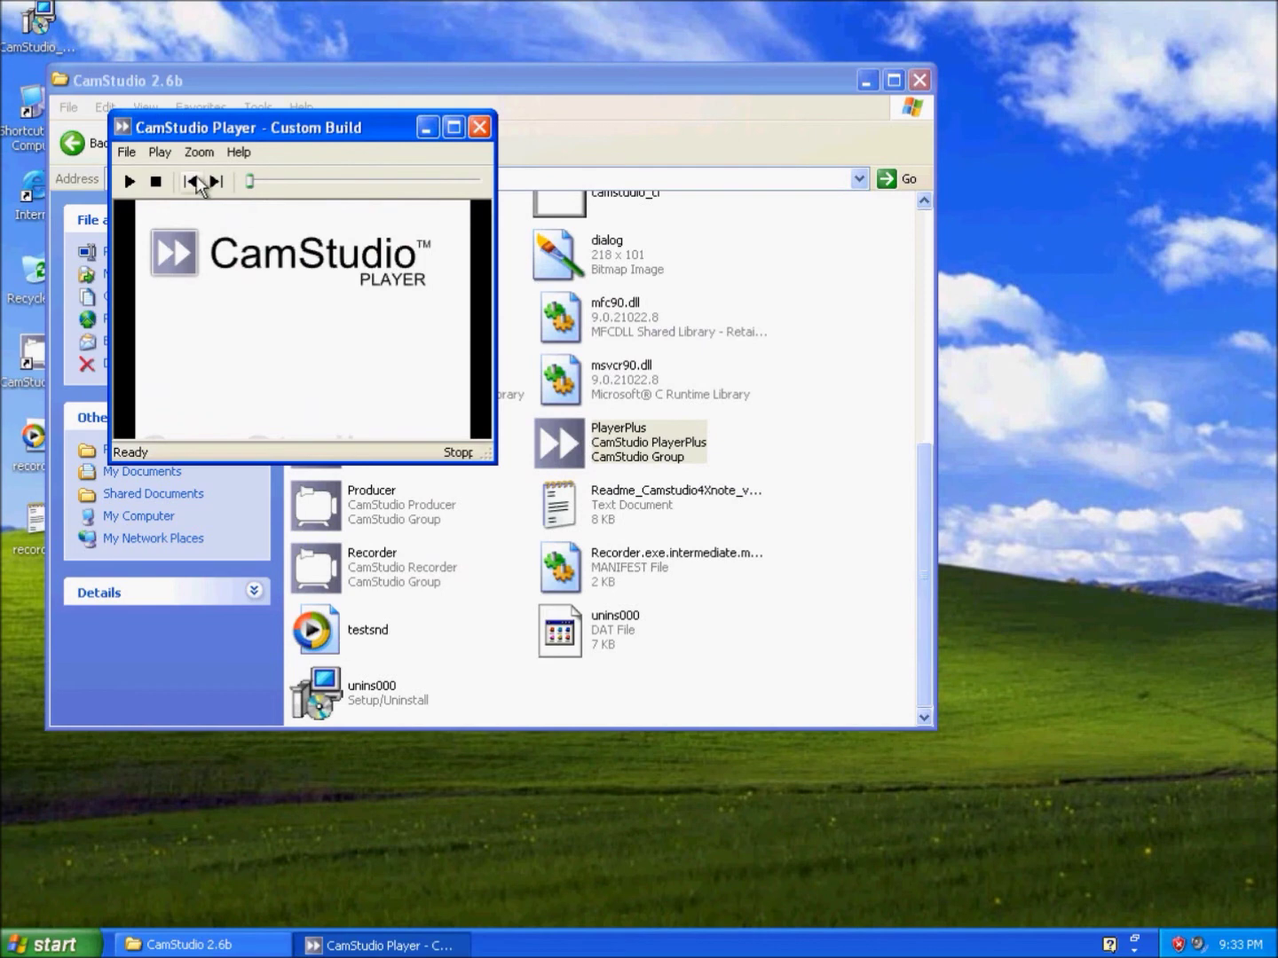
click(125, 152)
click(160, 173)
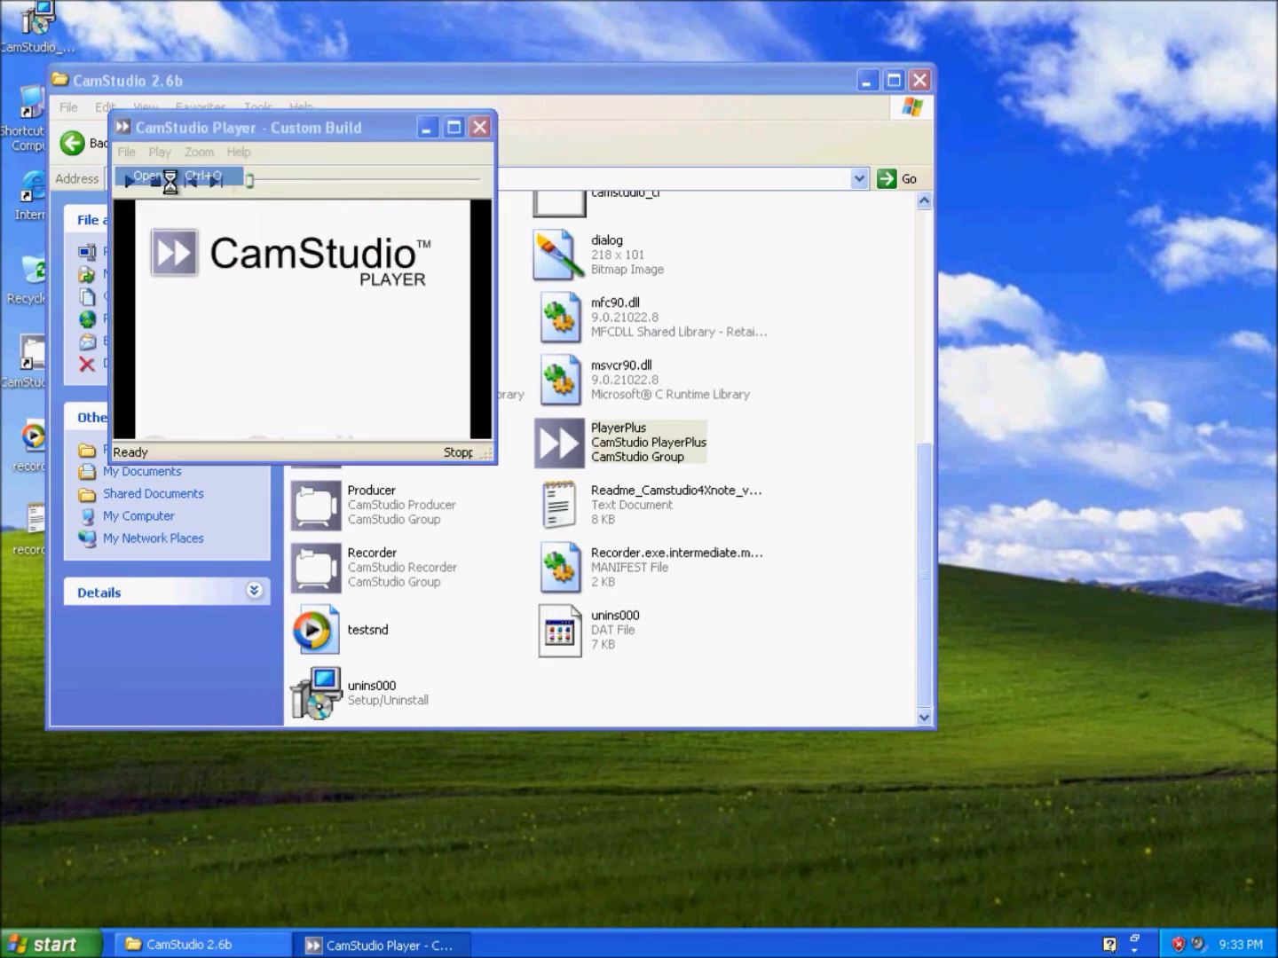
click(171, 355)
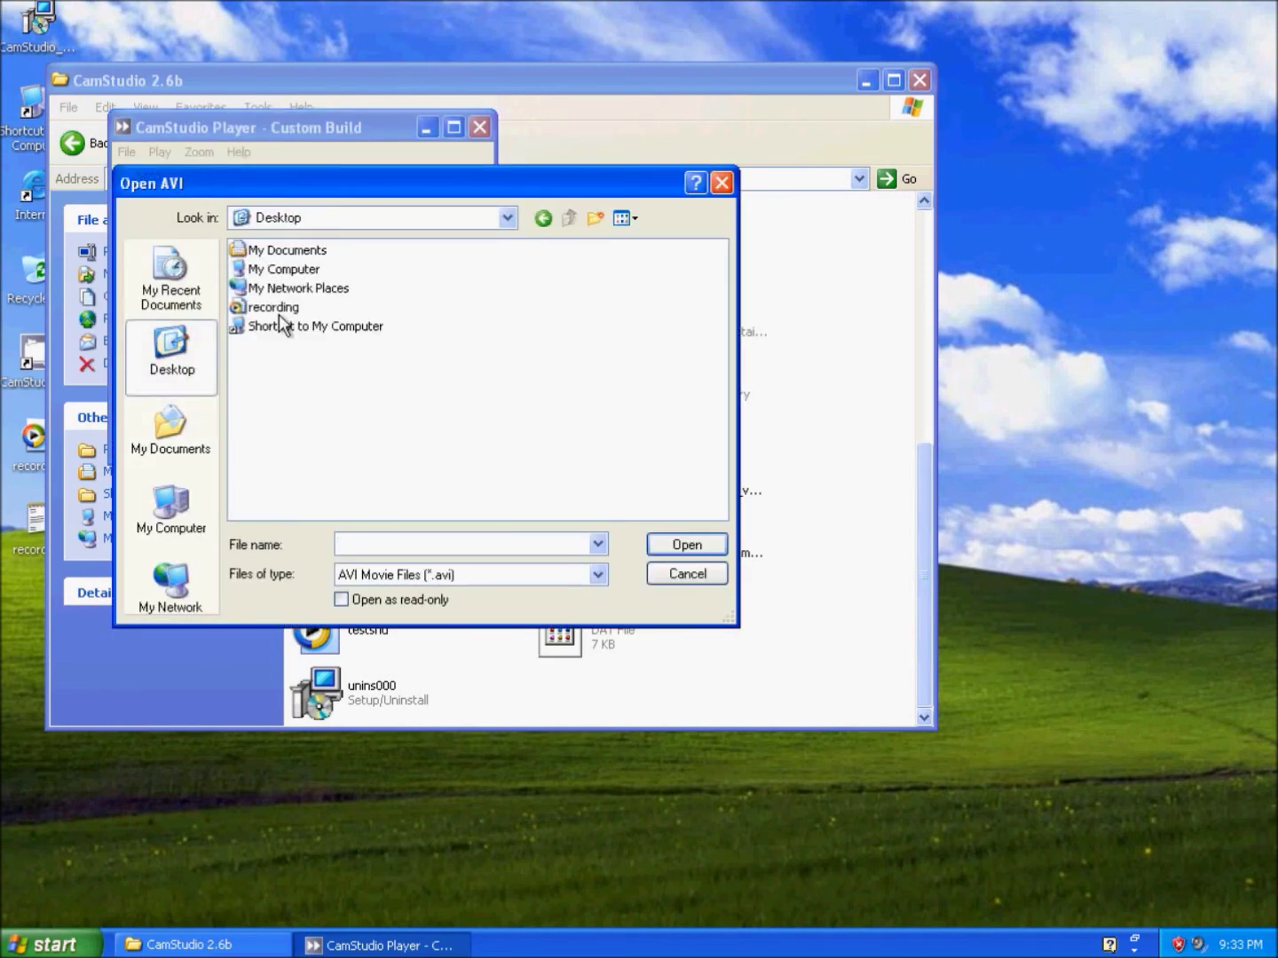
double_click(273, 307)
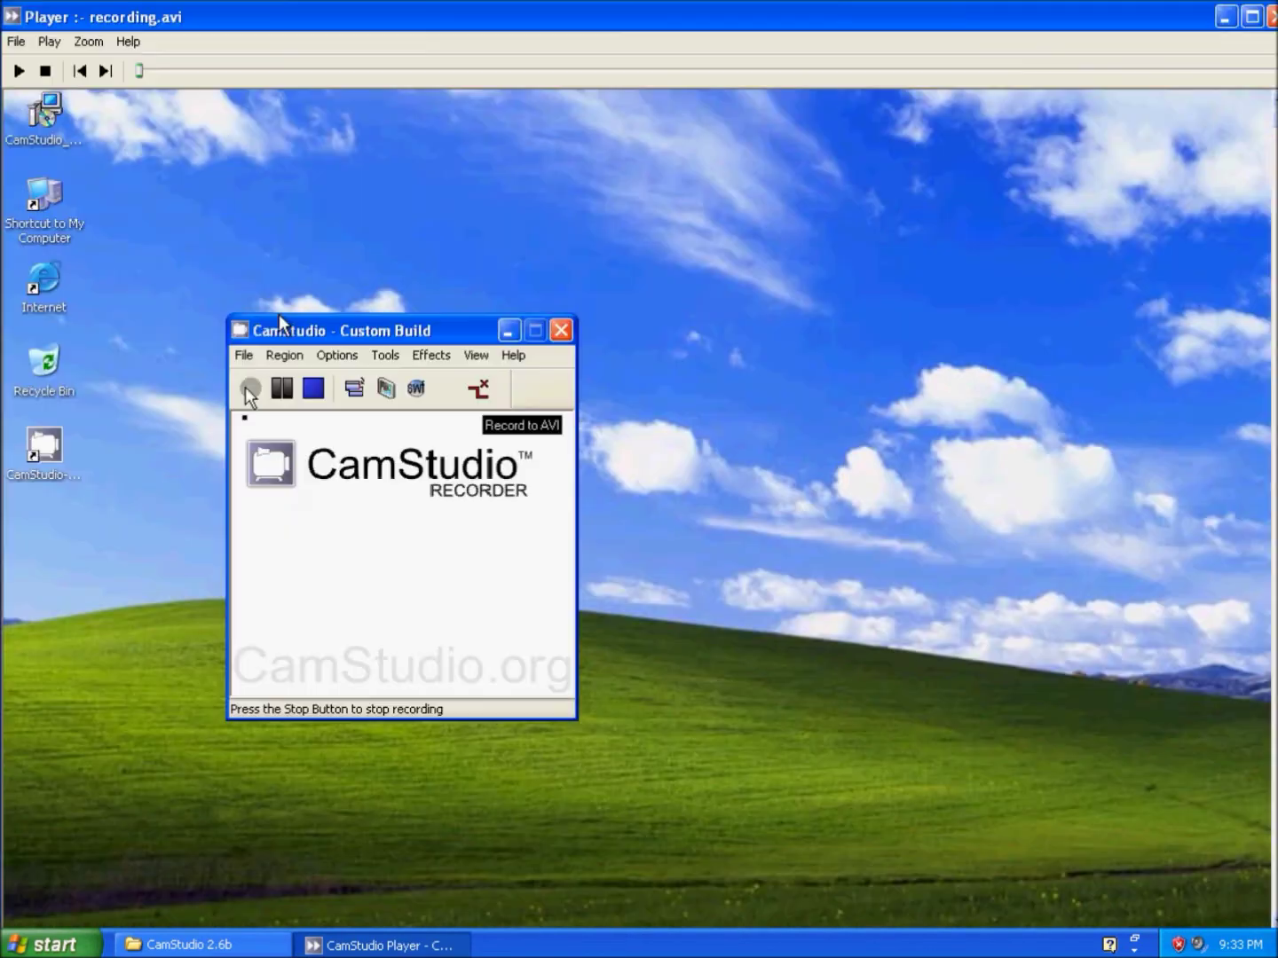
- Play recording.avi, look through the player's options, then close PlayerPlus
click(20, 71)
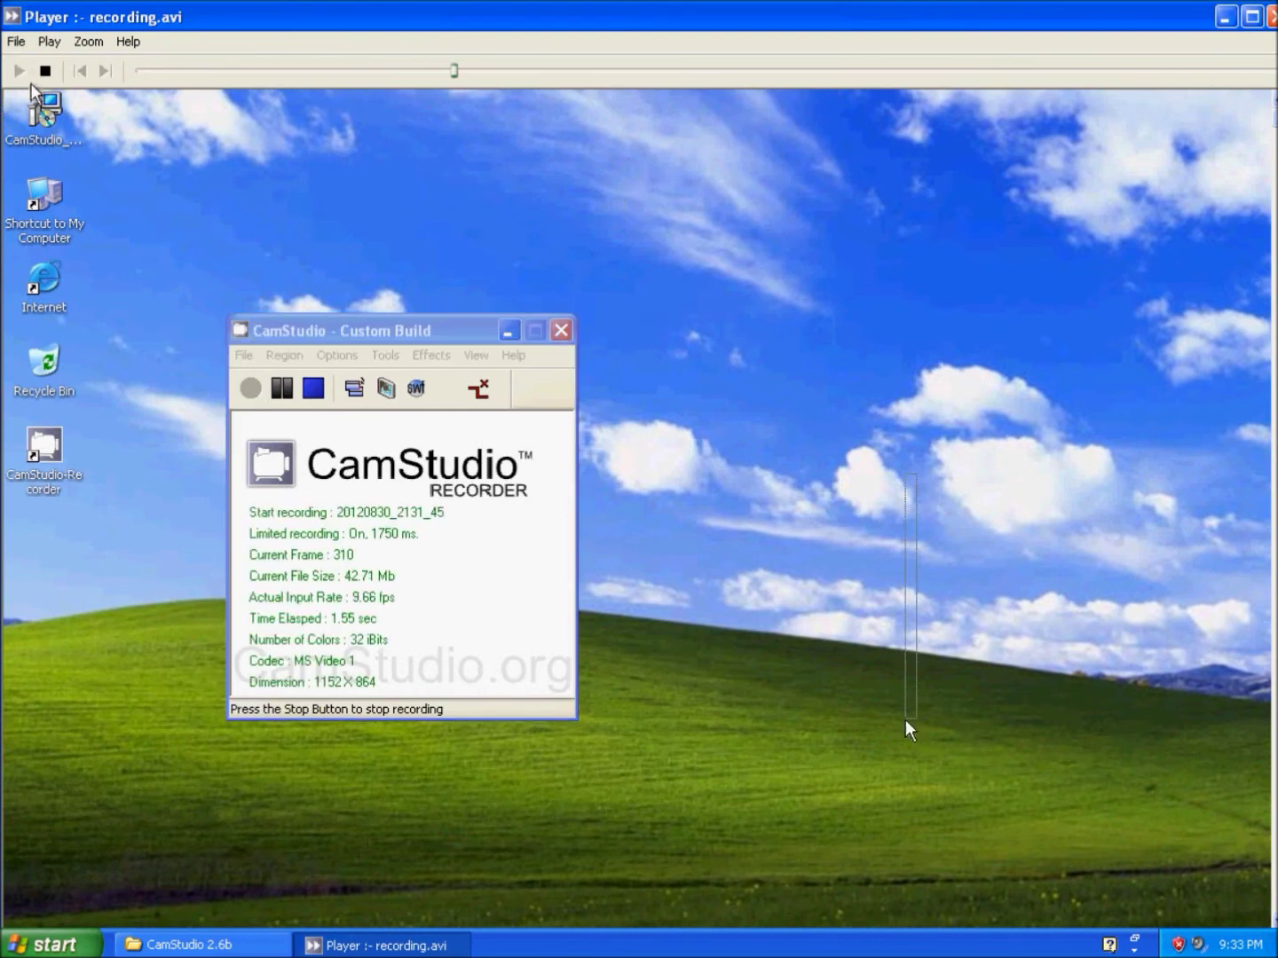
click(88, 41)
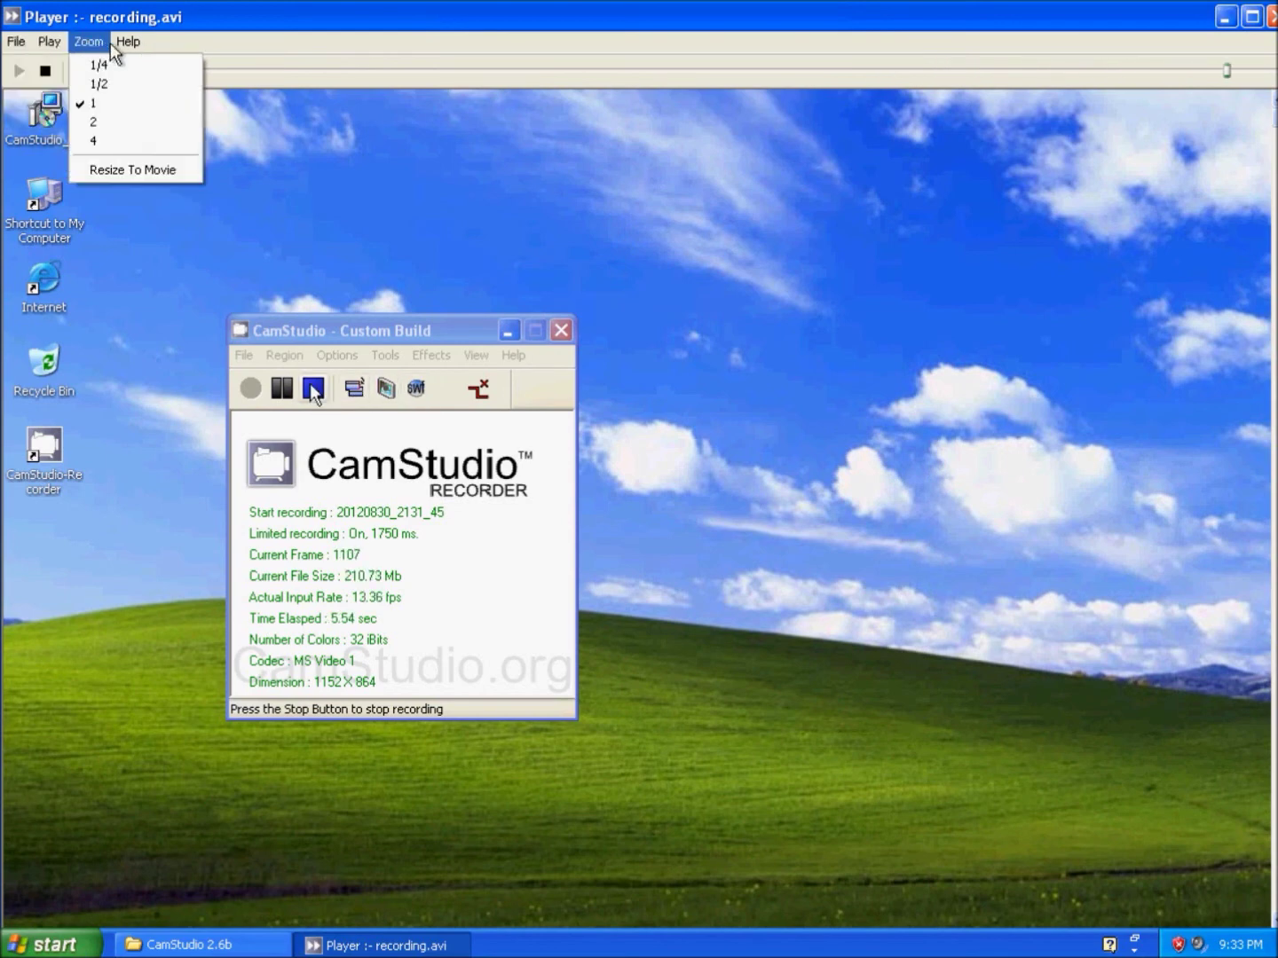
mouse_move(128, 41)
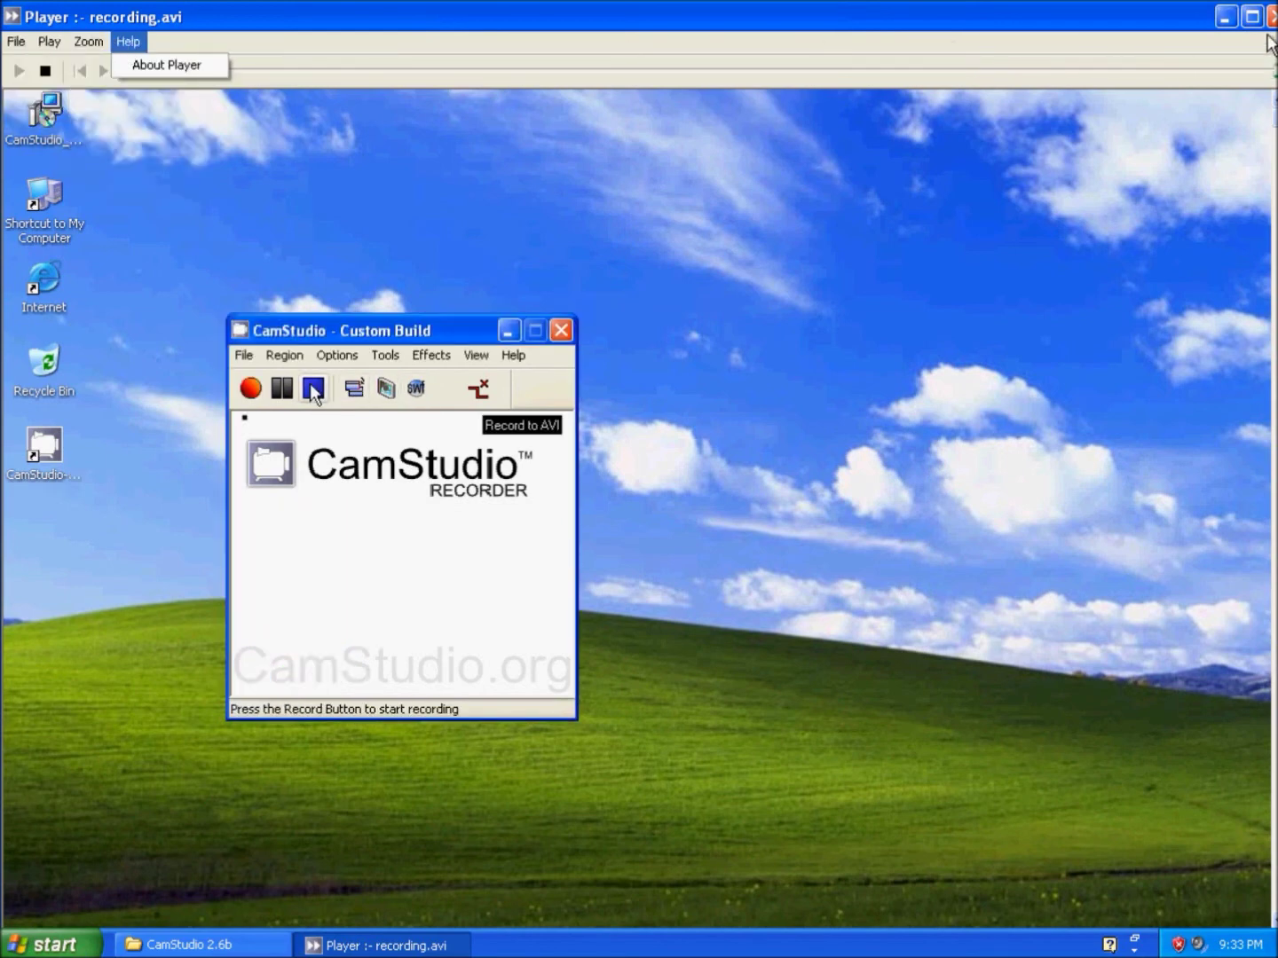
click(1270, 17)
- Launch SWF Producer and open recording.avi from the Desktop
click(407, 503)
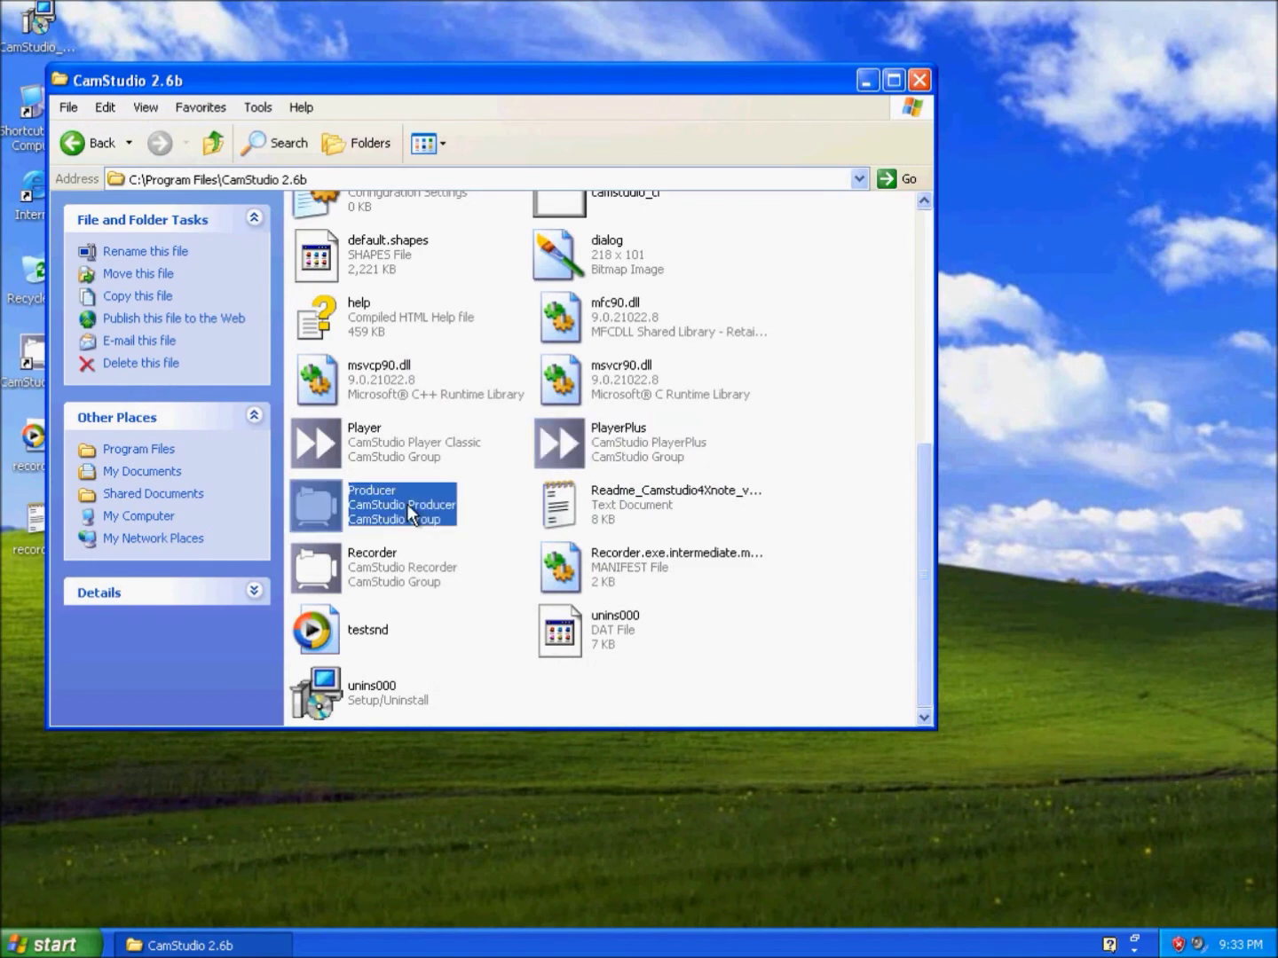
double_click(406, 503)
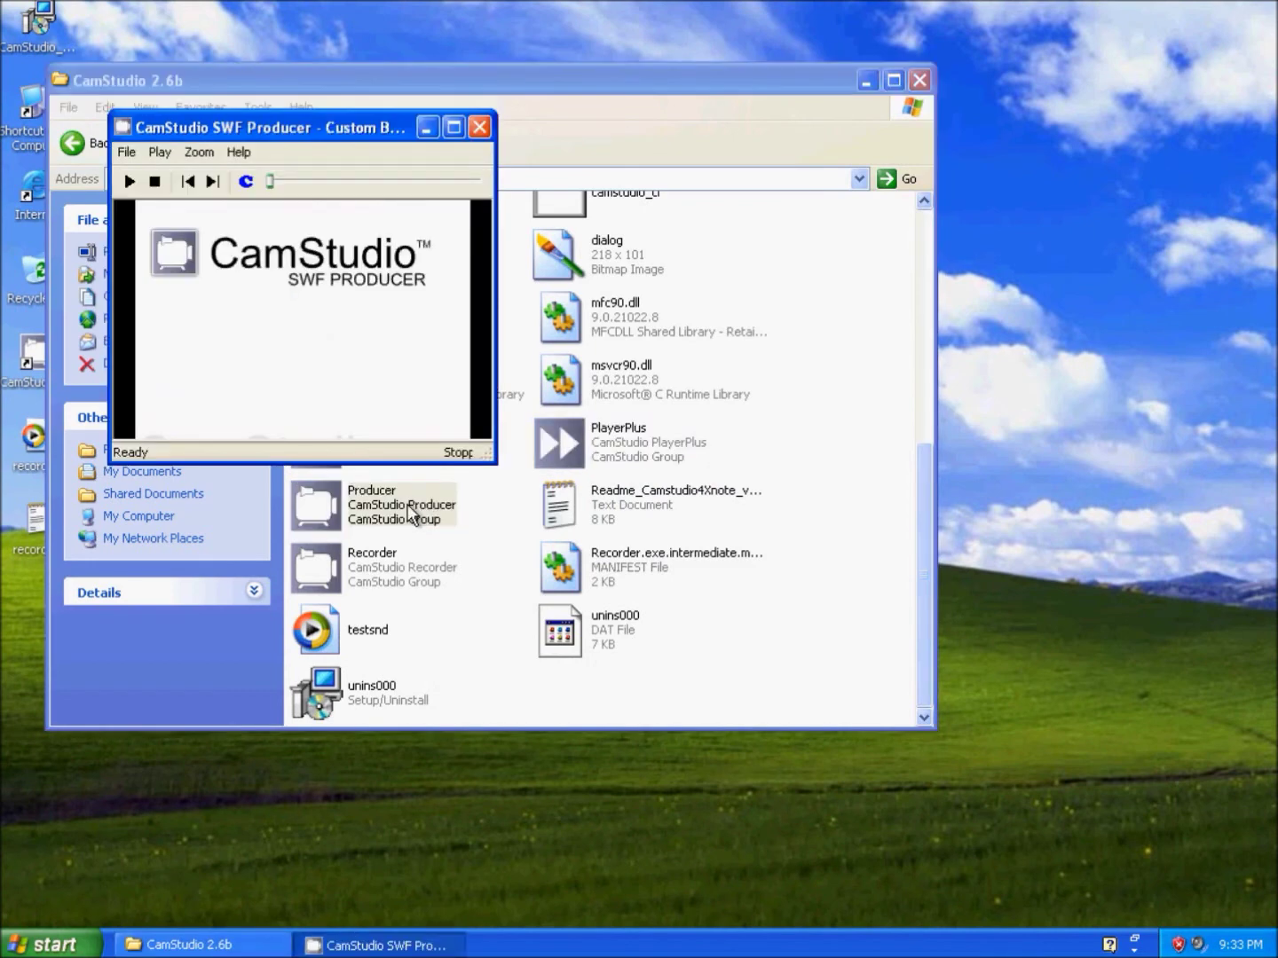
click(128, 155)
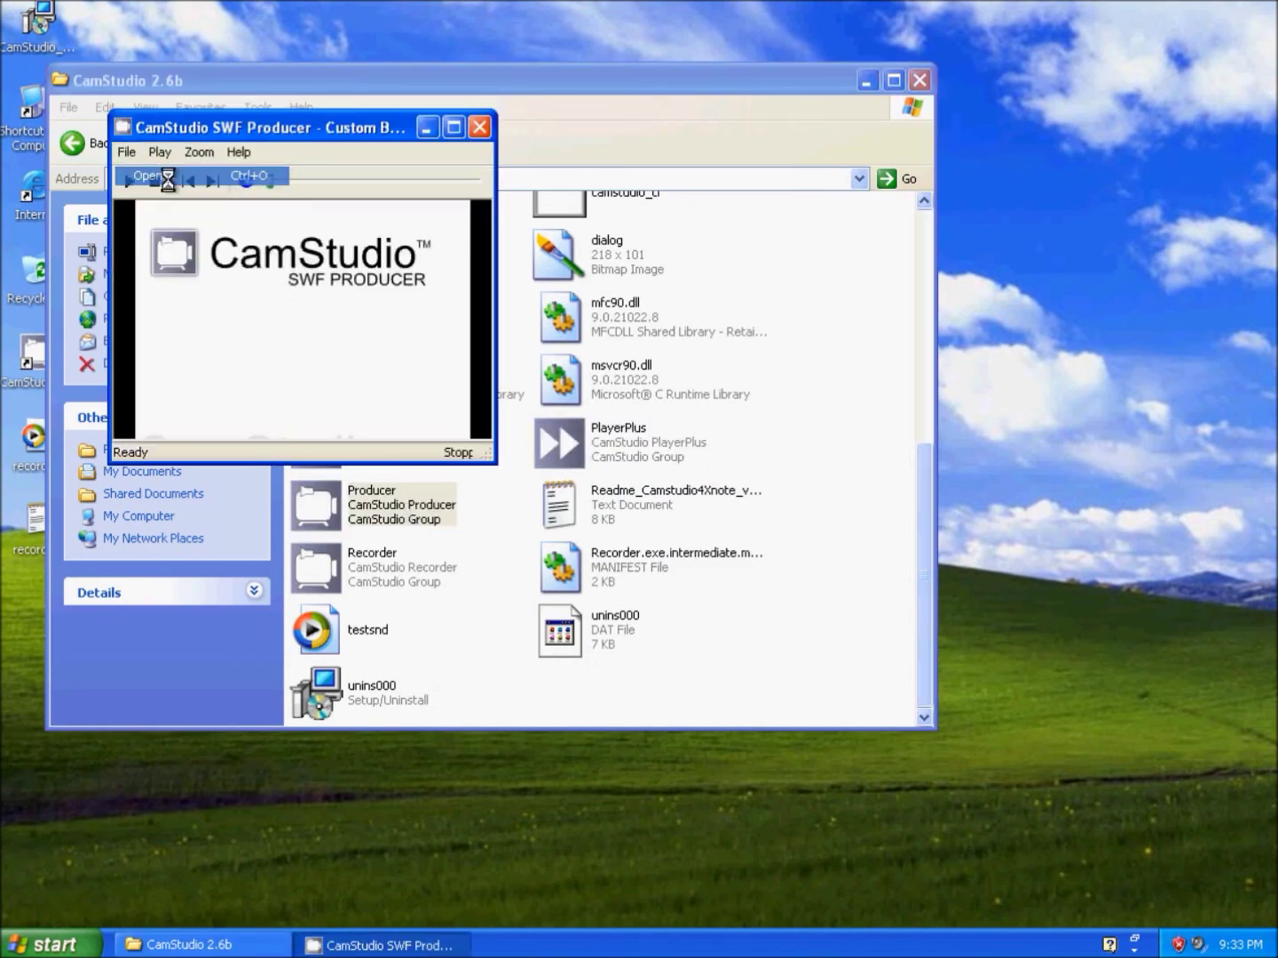
click(153, 176)
click(172, 349)
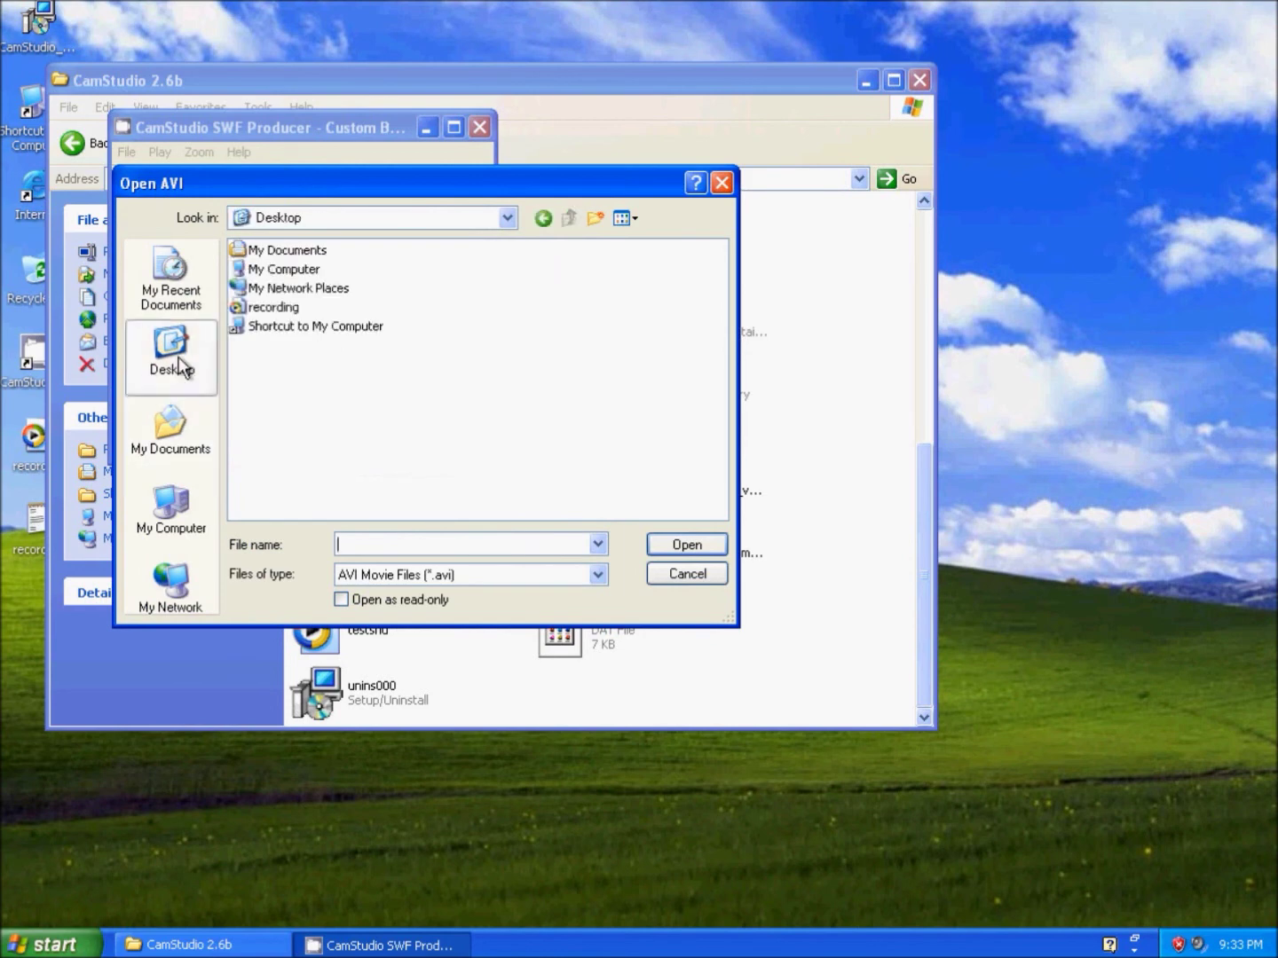
double_click(271, 308)
- Convert recording.avi to SWF, accepting the default conversion settings
click(16, 42)
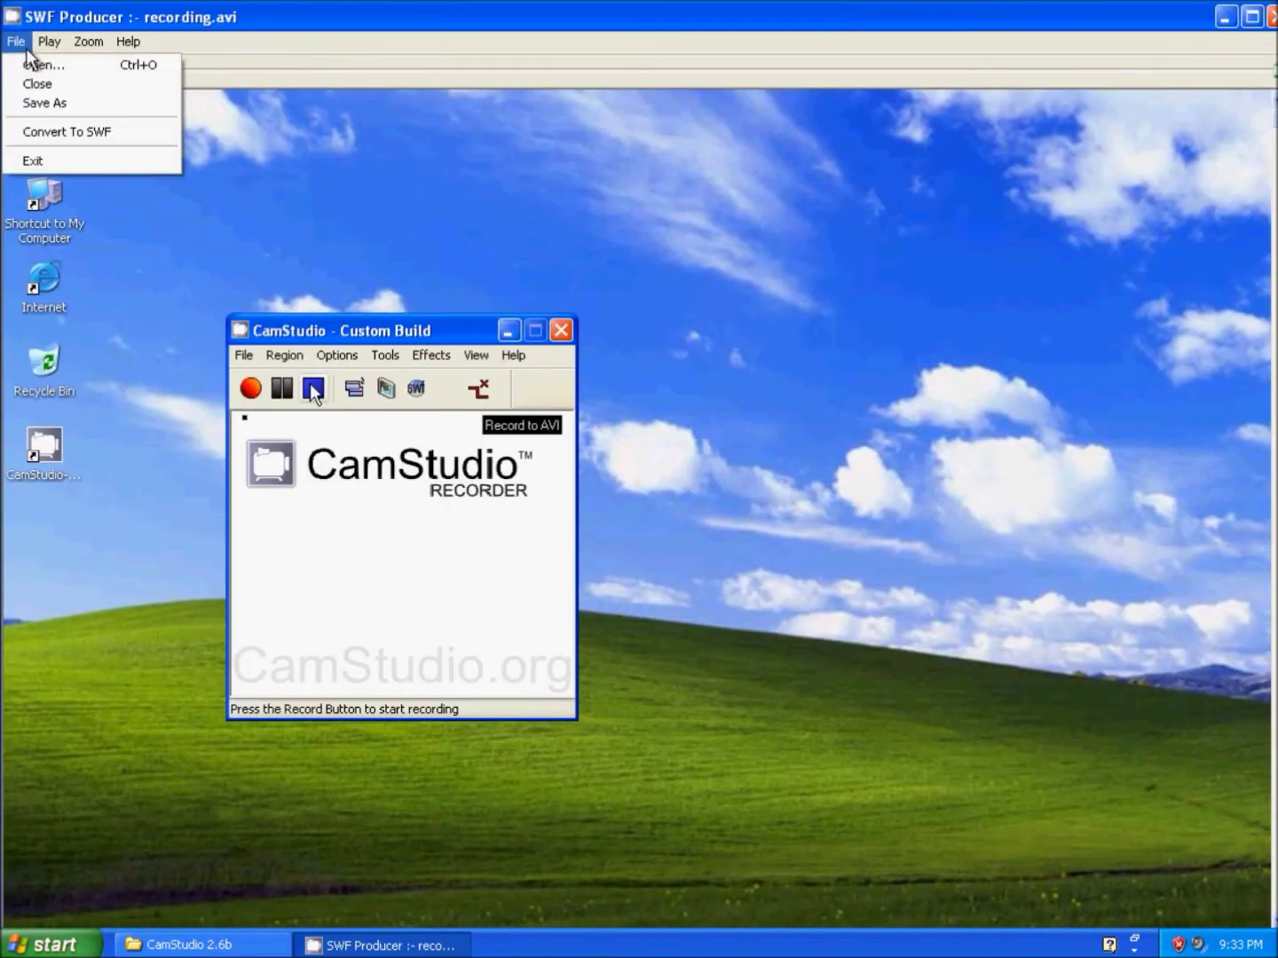
click(63, 132)
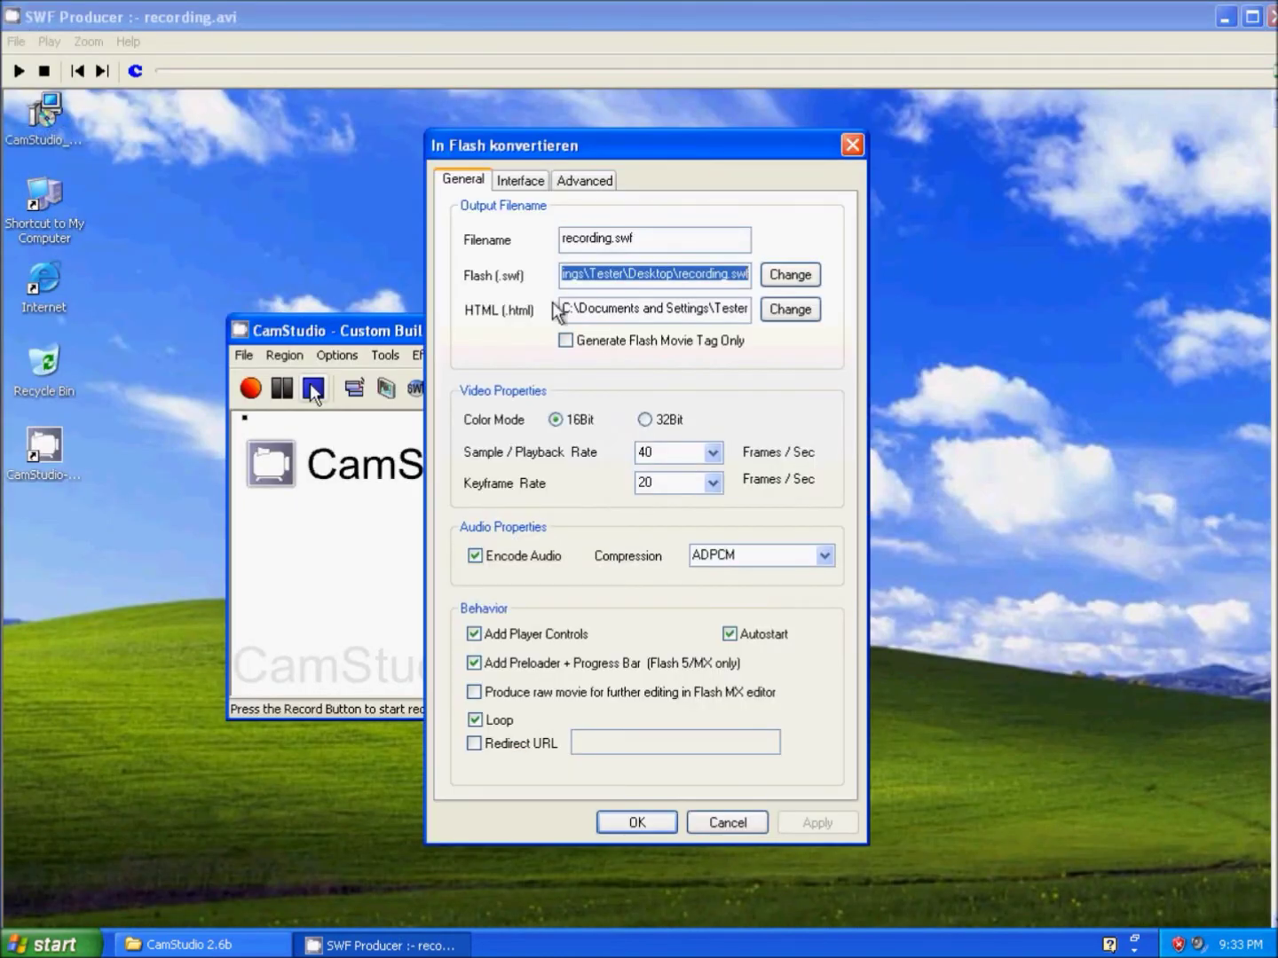
click(636, 822)
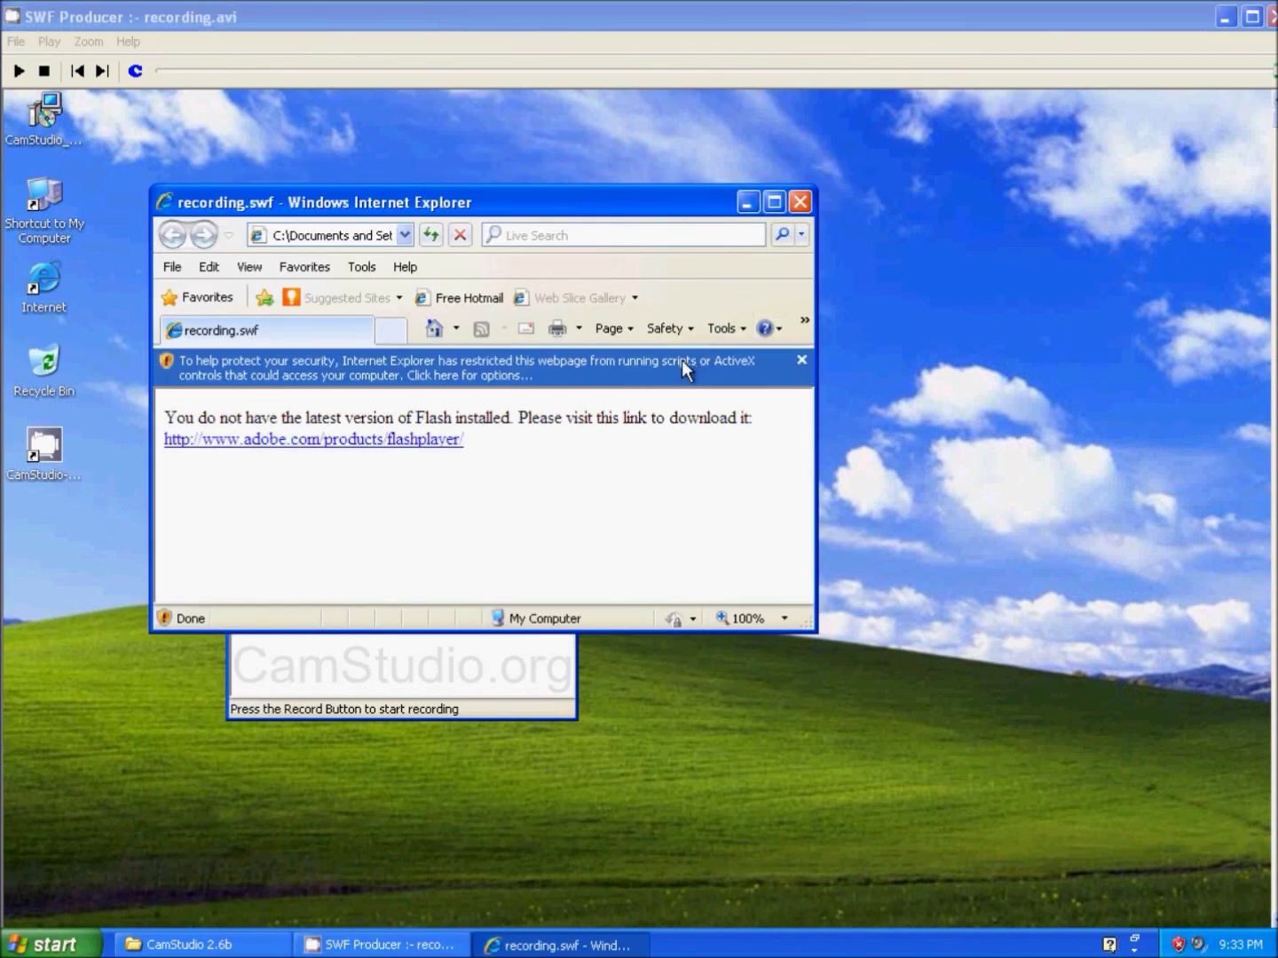
- Allow the blocked content, maximize Internet Explorer to watch recording.swf, then close it
click(680, 361)
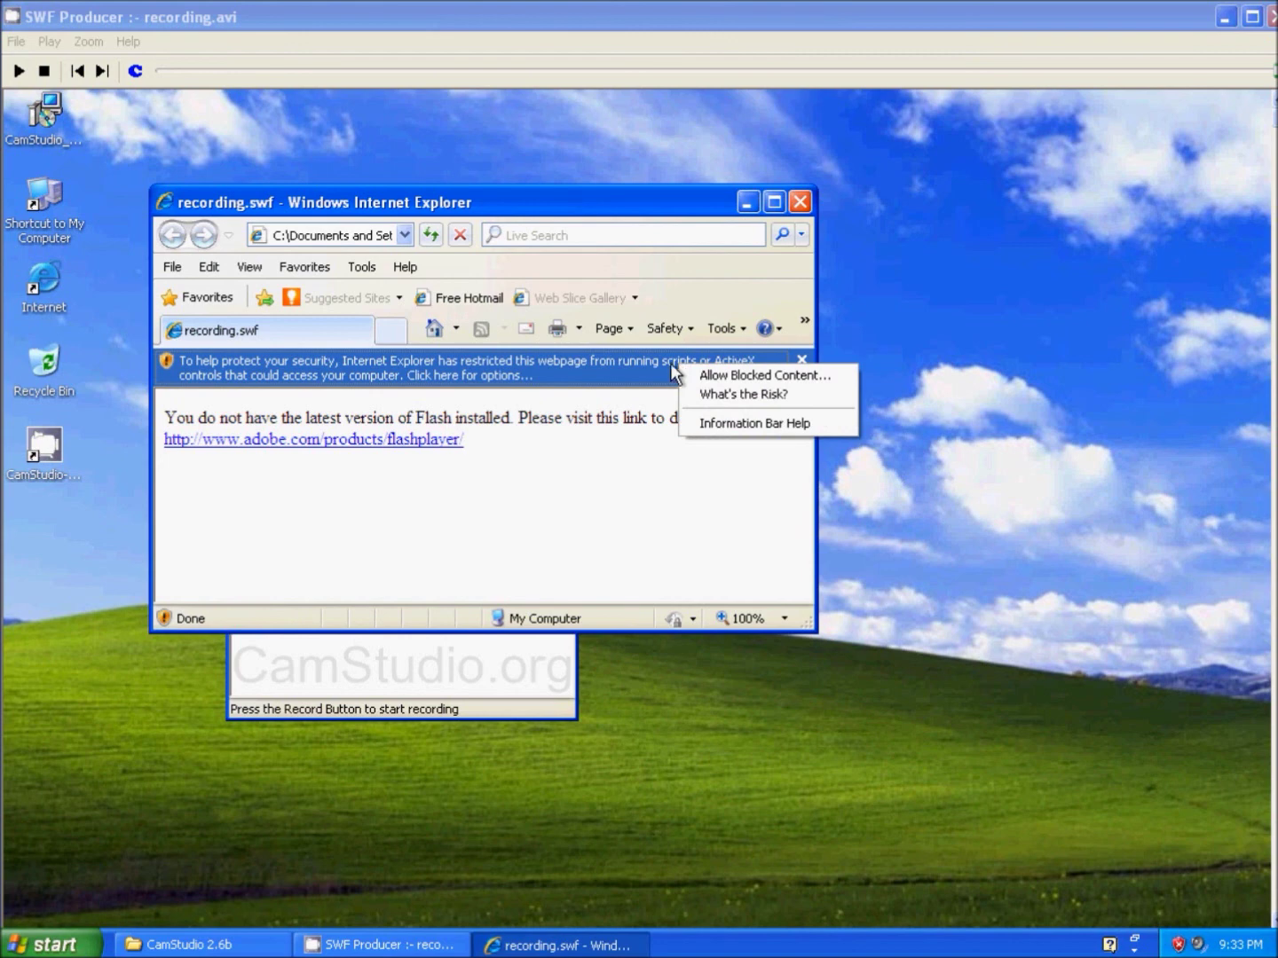
click(731, 375)
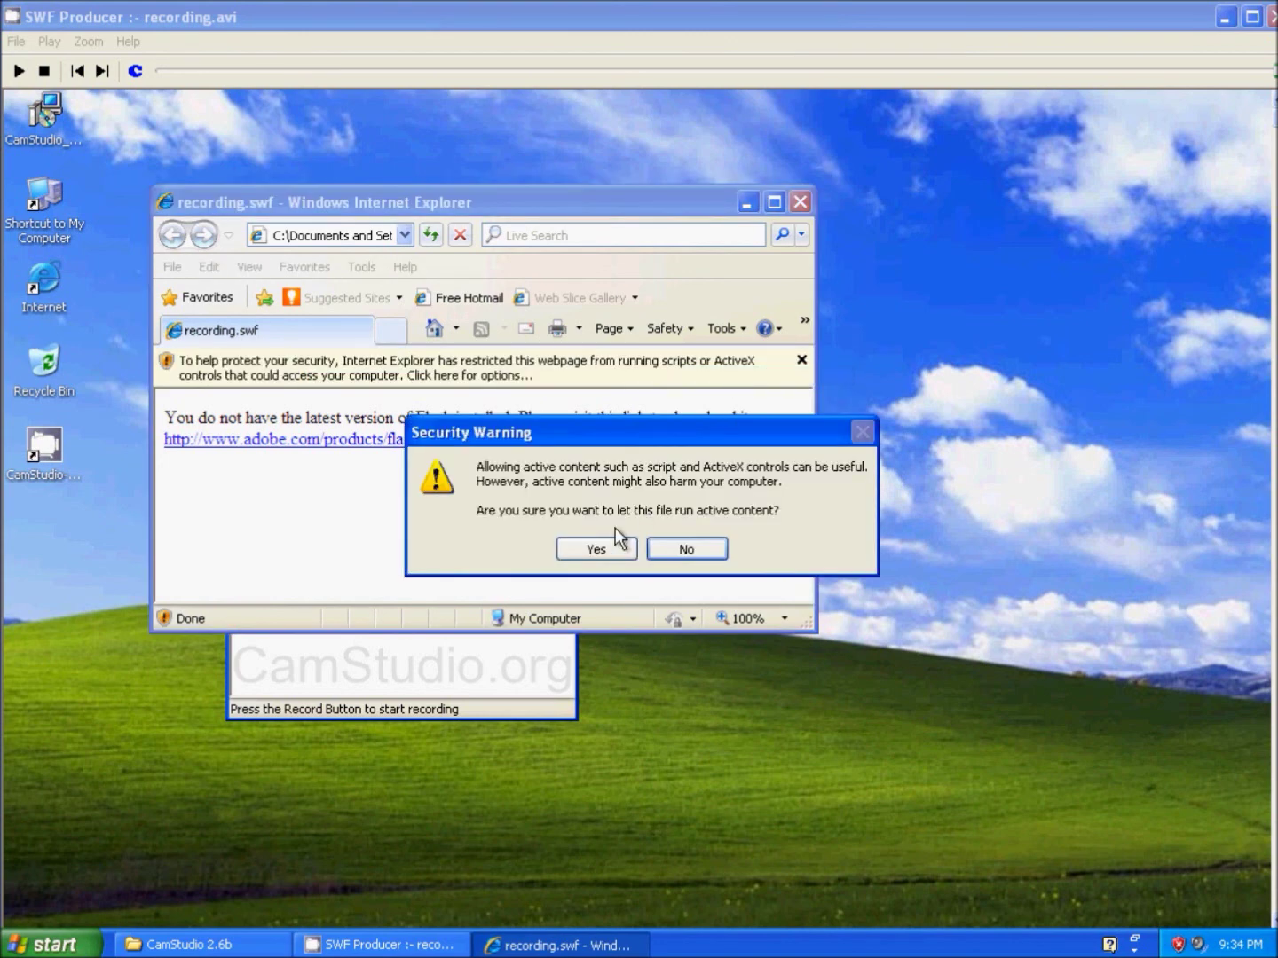
click(595, 549)
click(775, 201)
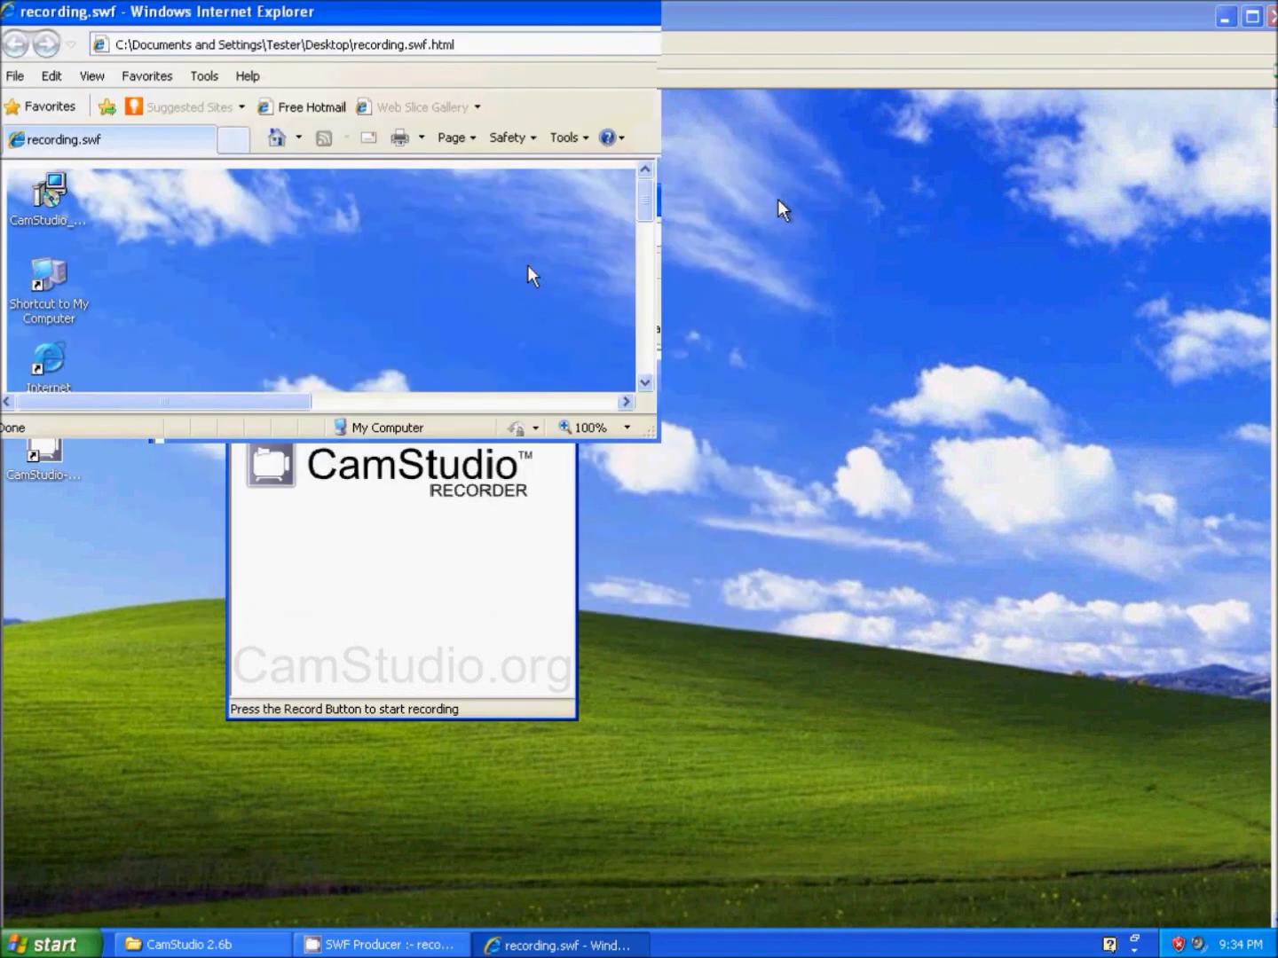
scroll(676, 548, down, 3)
scroll(743, 618, down, 3)
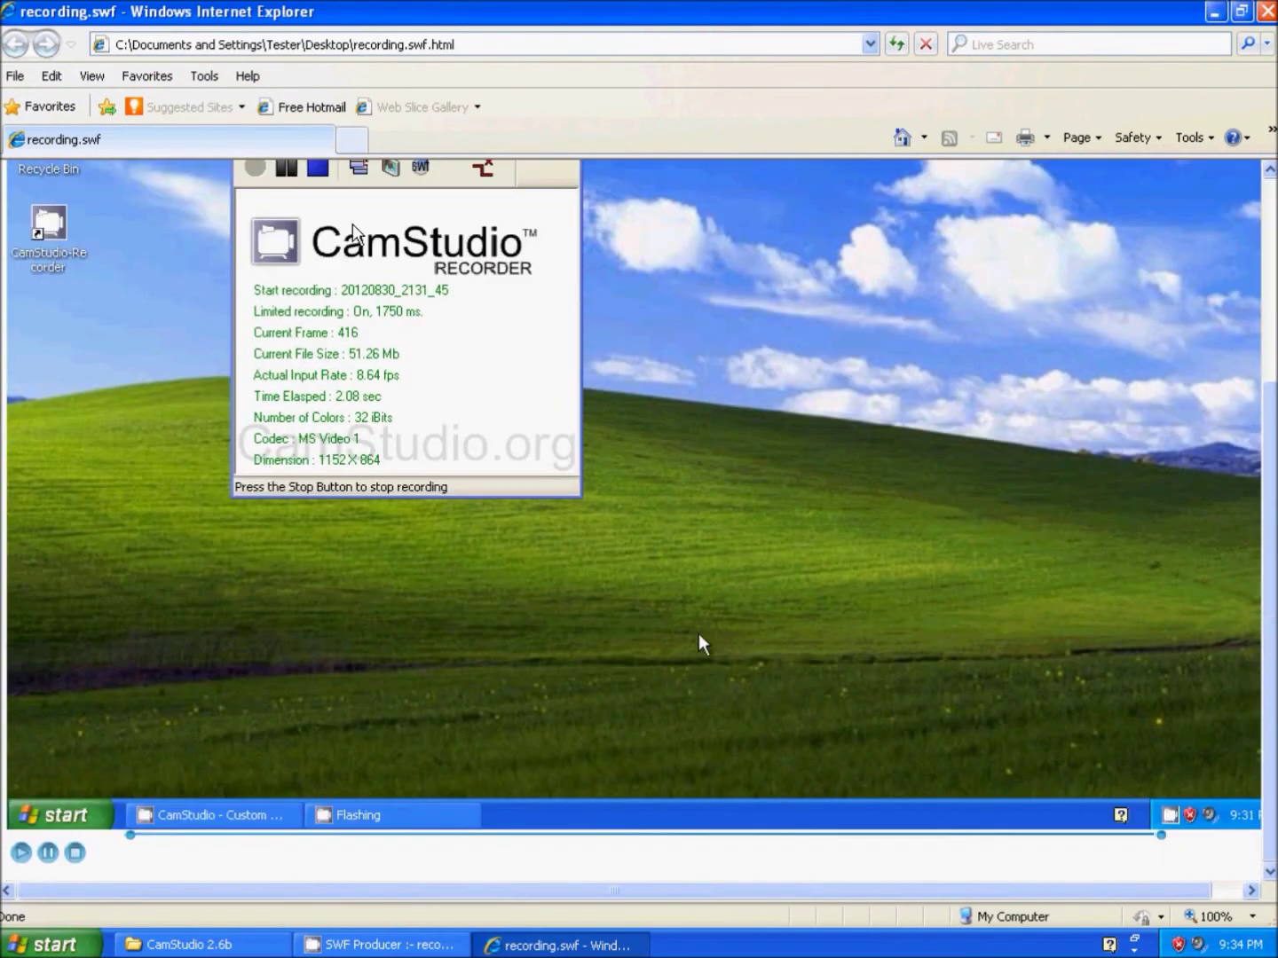
scroll(314, 760, up, 3)
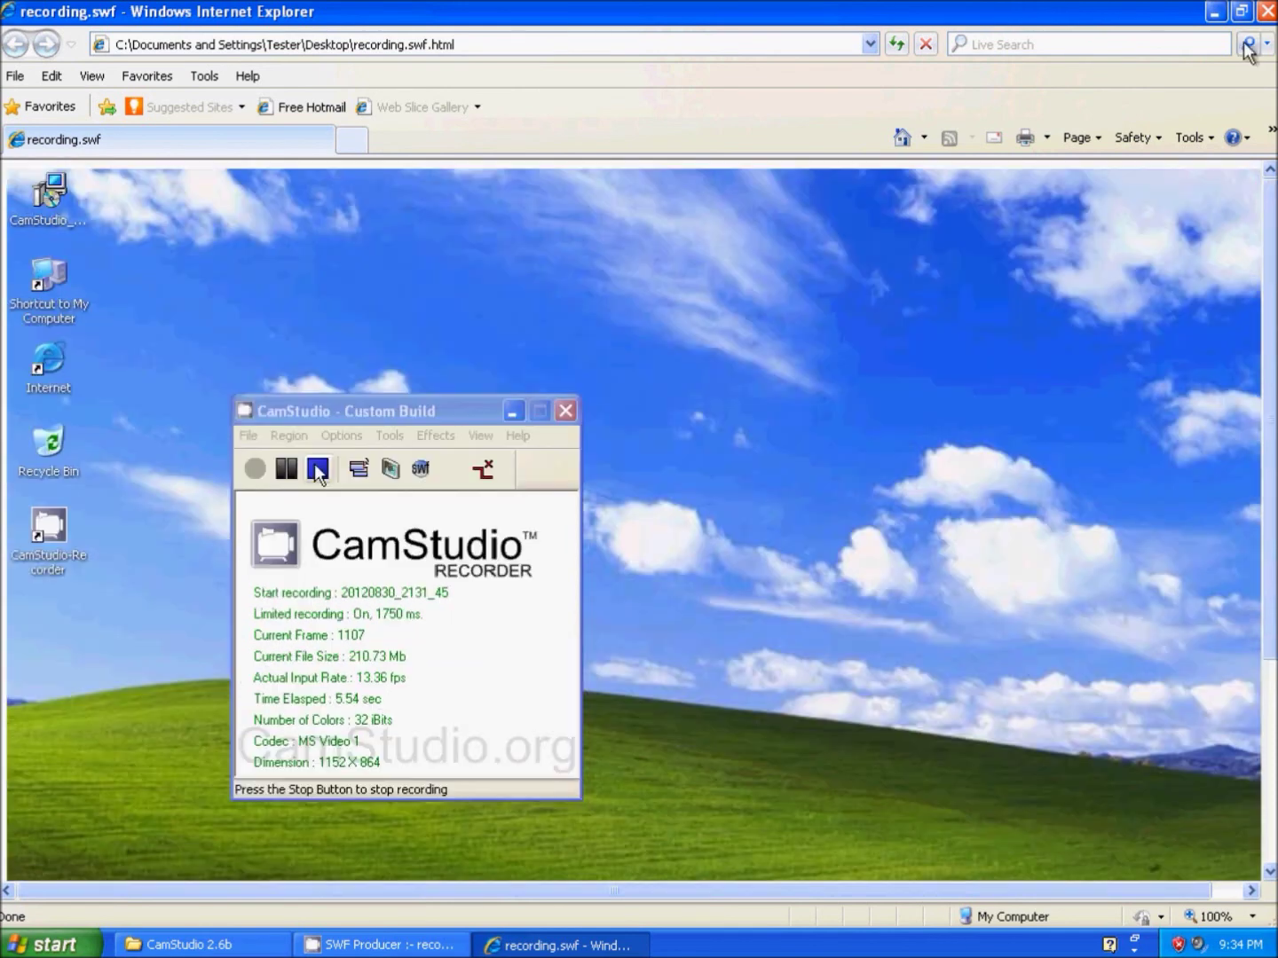
click(1266, 12)
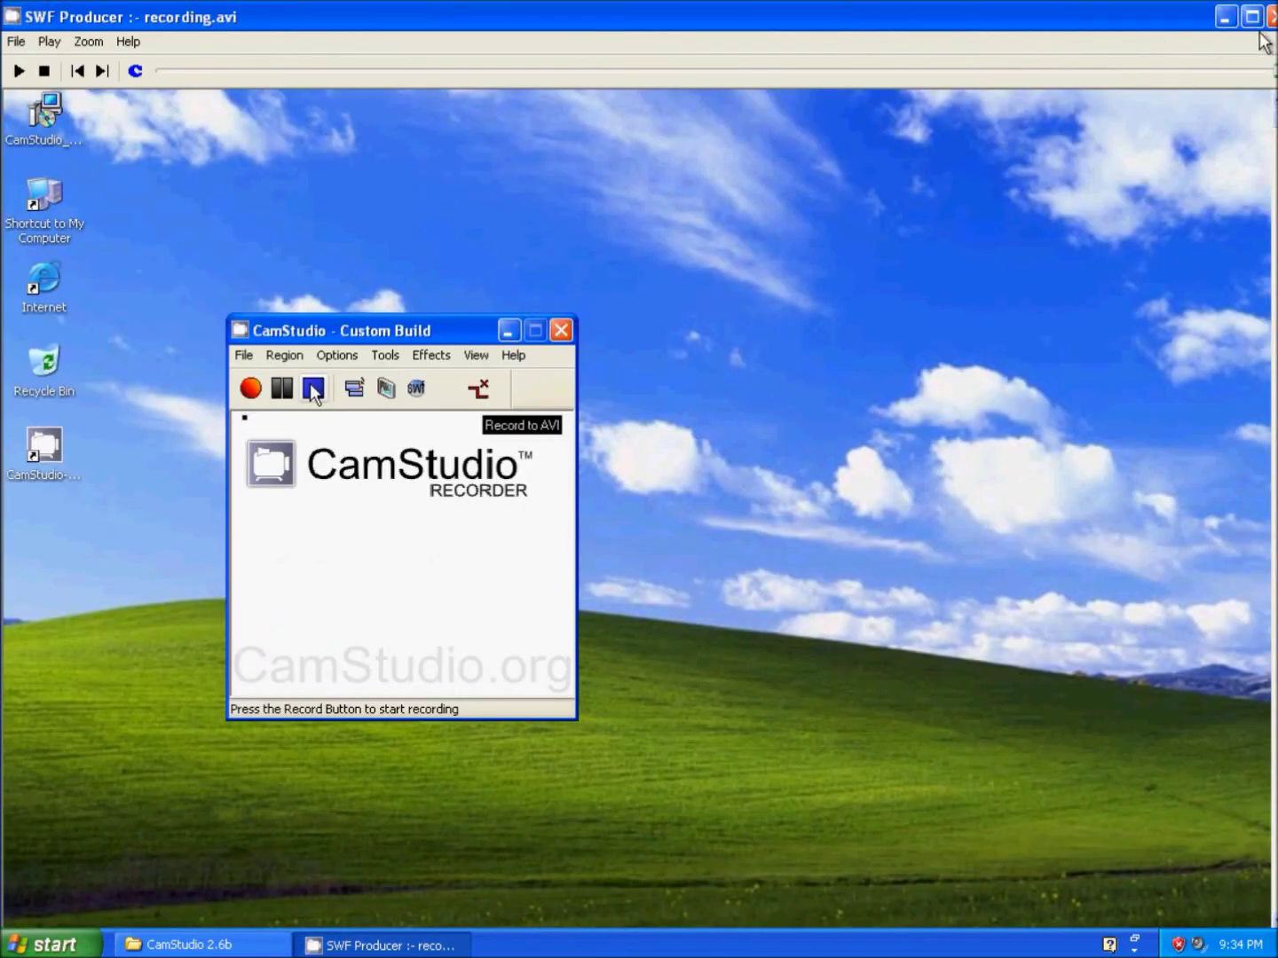
- Close SWF Producer and the CamStudio 2.6b folder window, leaving the desktop
click(1270, 12)
click(390, 569)
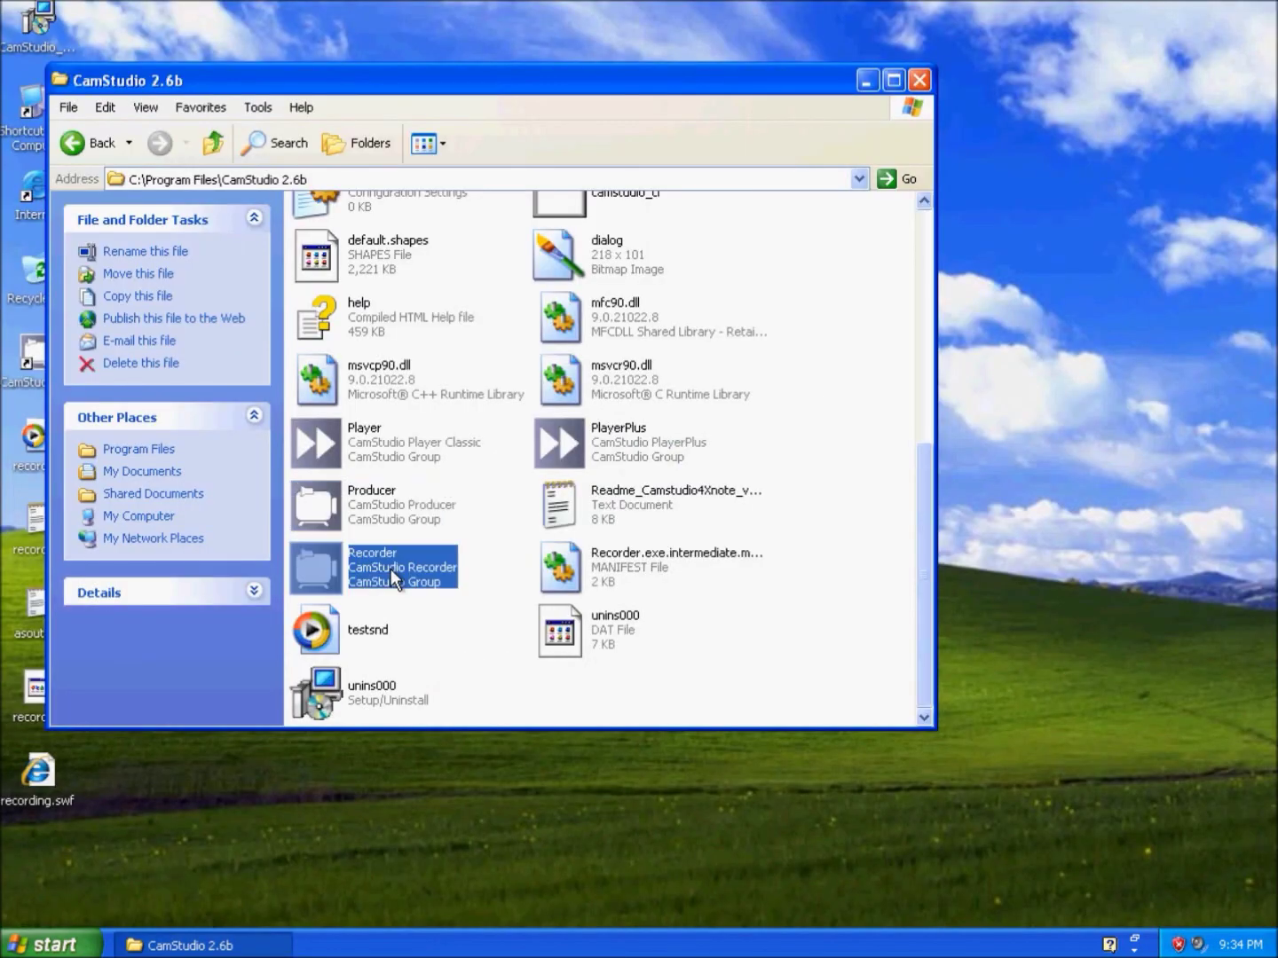
scroll(410, 628, up, 3)
scroll(411, 629, up, 3)
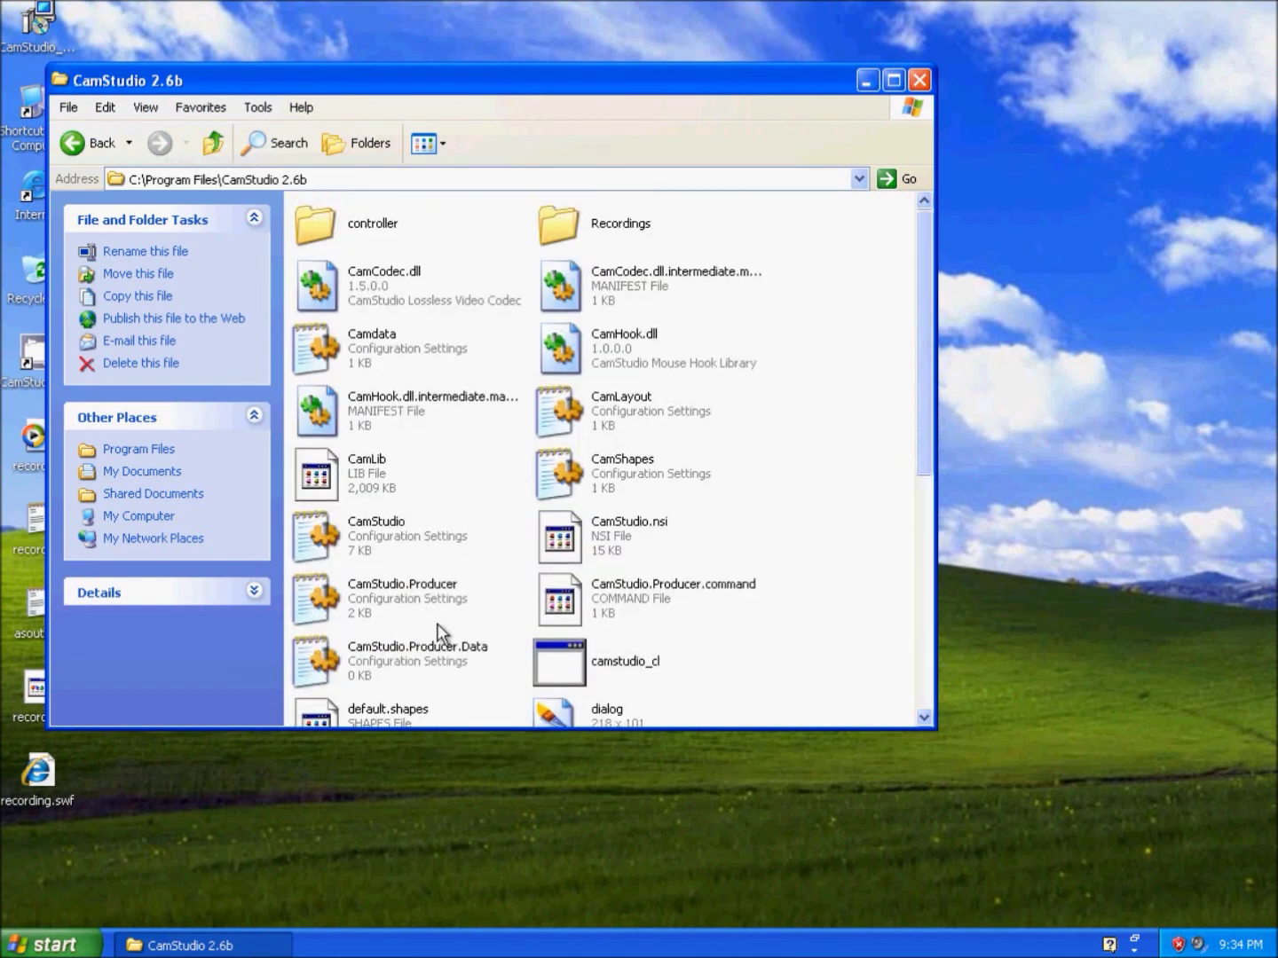
click(919, 80)
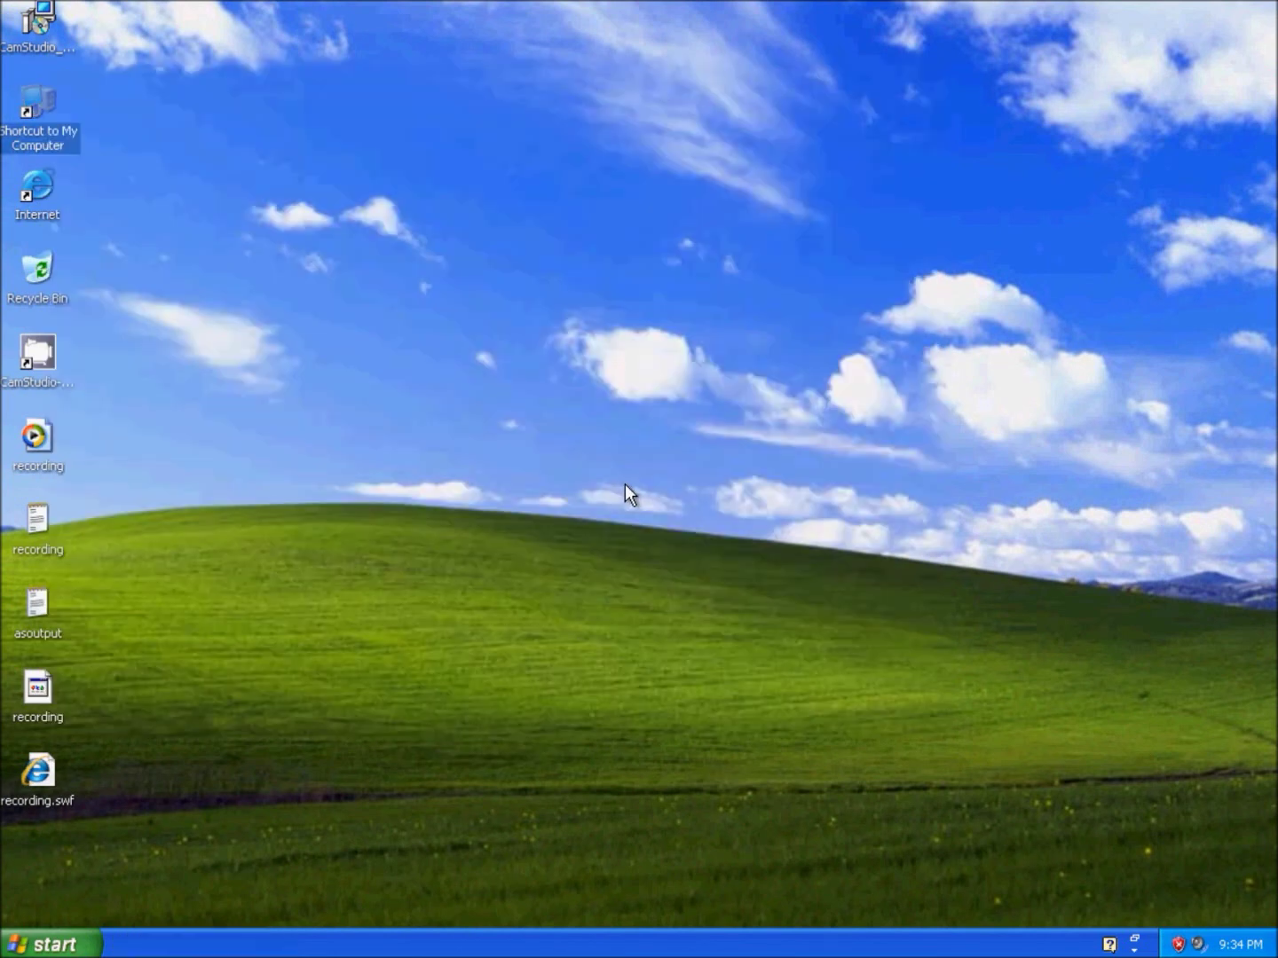